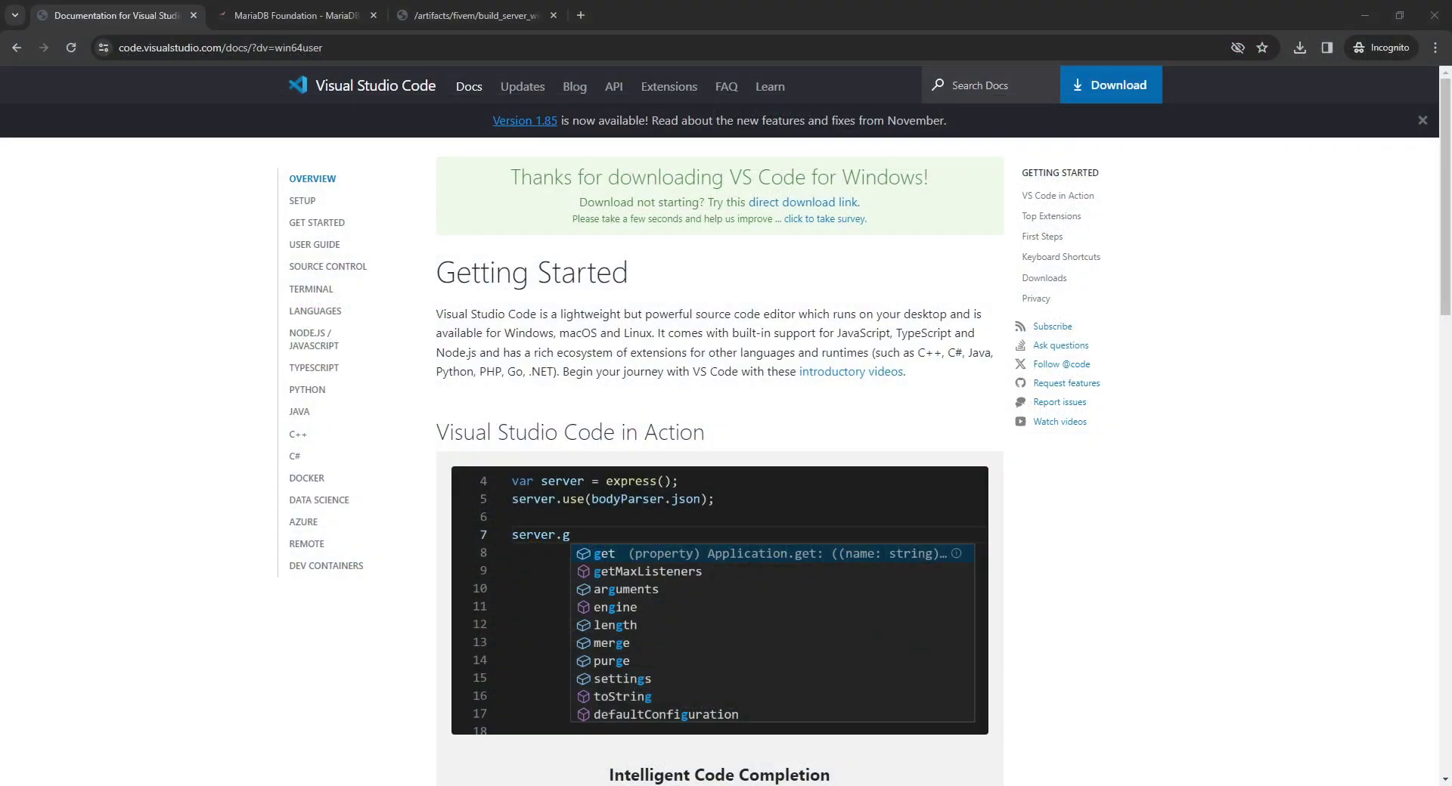
# Download VS Code for Windows from the VS Code home page, then switch to the MariaDB Foundation site.
pyautogui.hotkey('alt', 'Left')
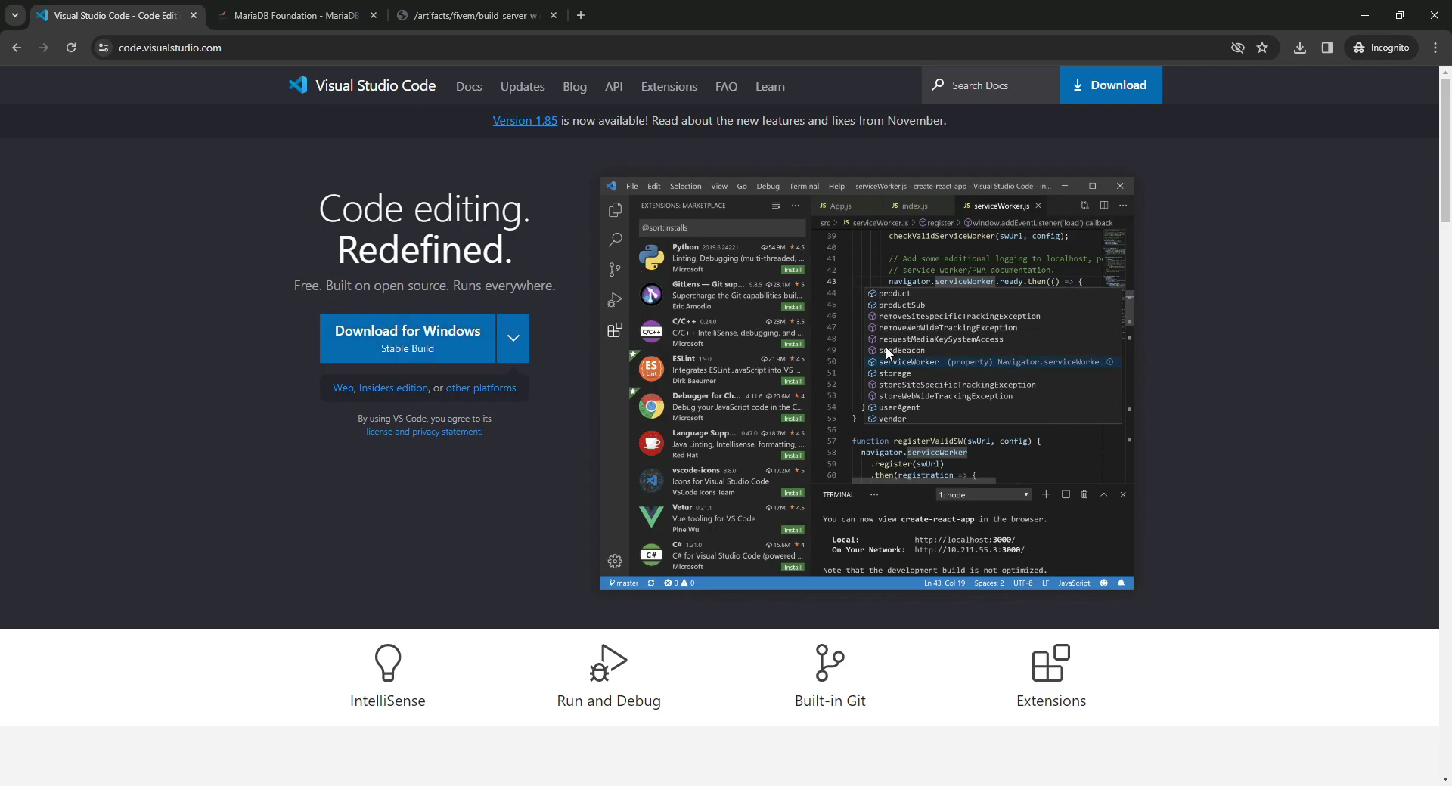
pyautogui.click(392, 337)
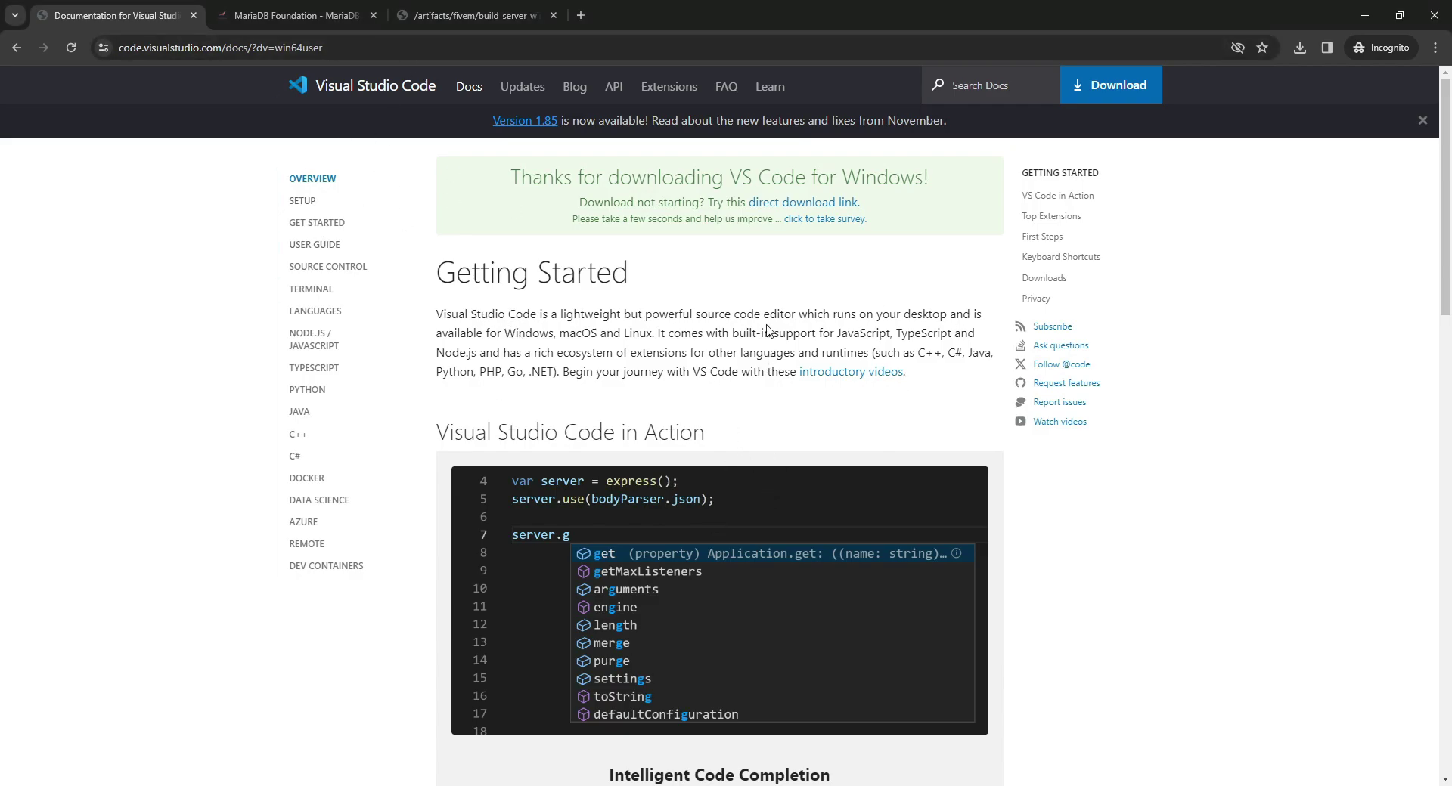
pyautogui.click(280, 18)
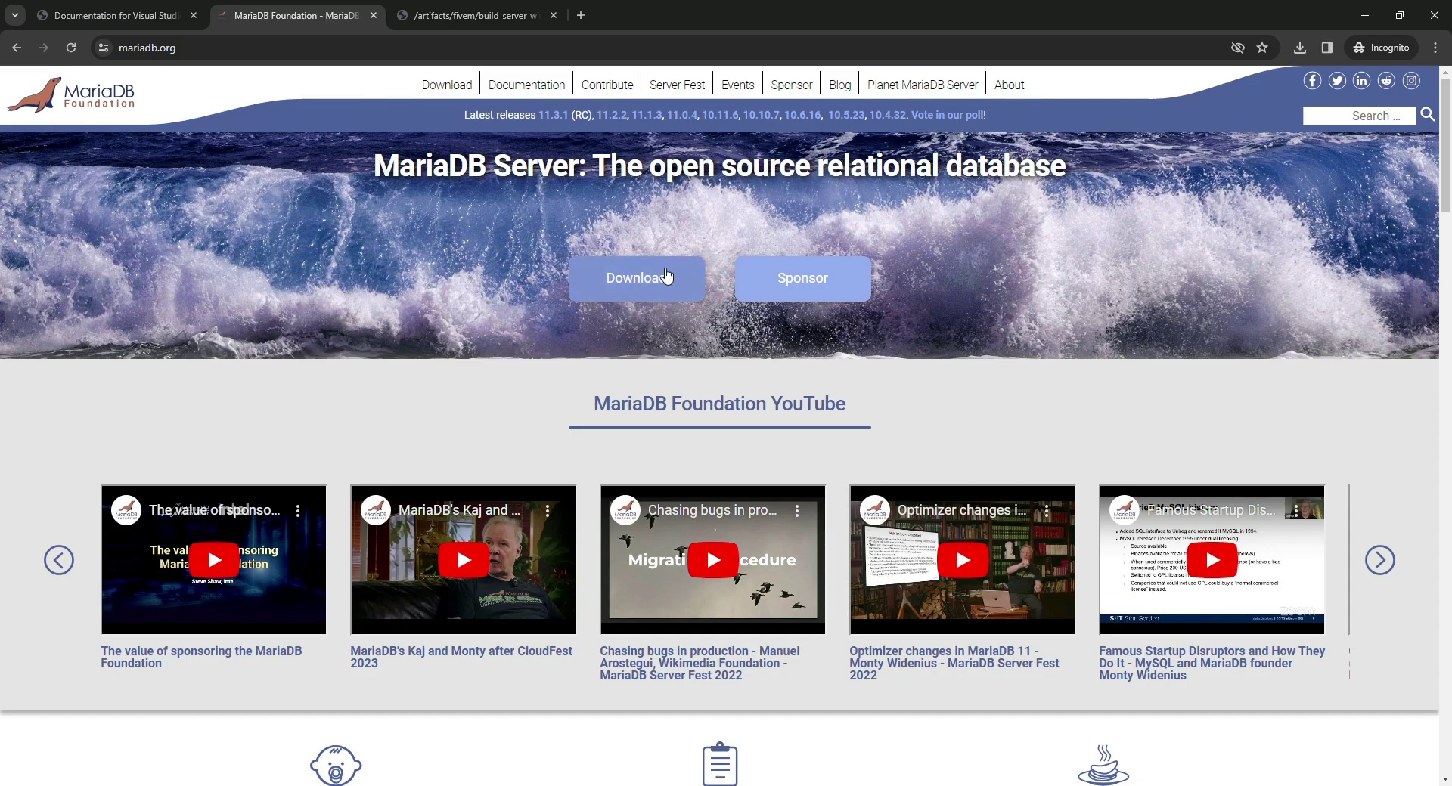
# Download the MariaDB Server 11.2.2 Windows x86_64 MSI installer from mariadb.org.
pyautogui.click(667, 277)
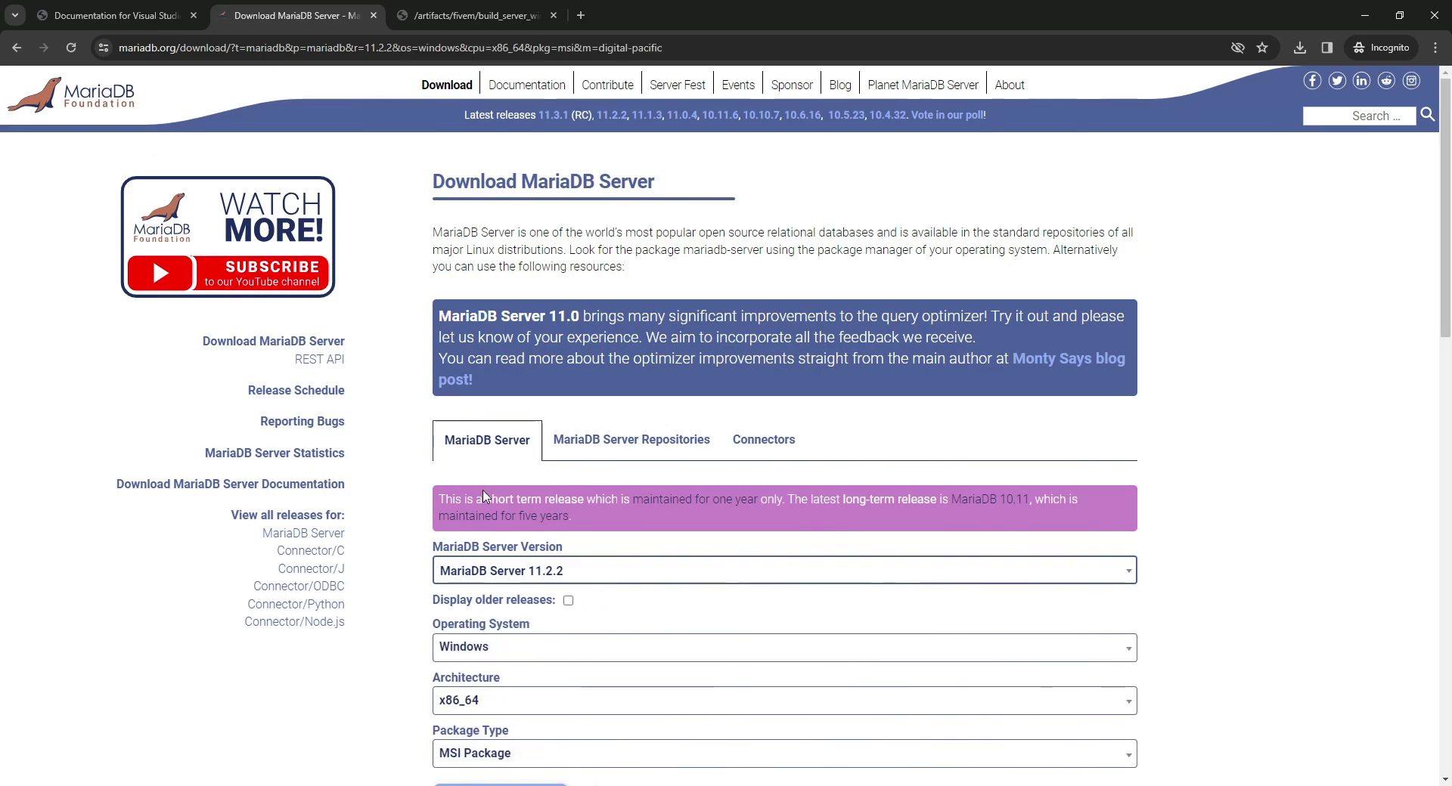
pyautogui.scroll(-1, 605, 574)
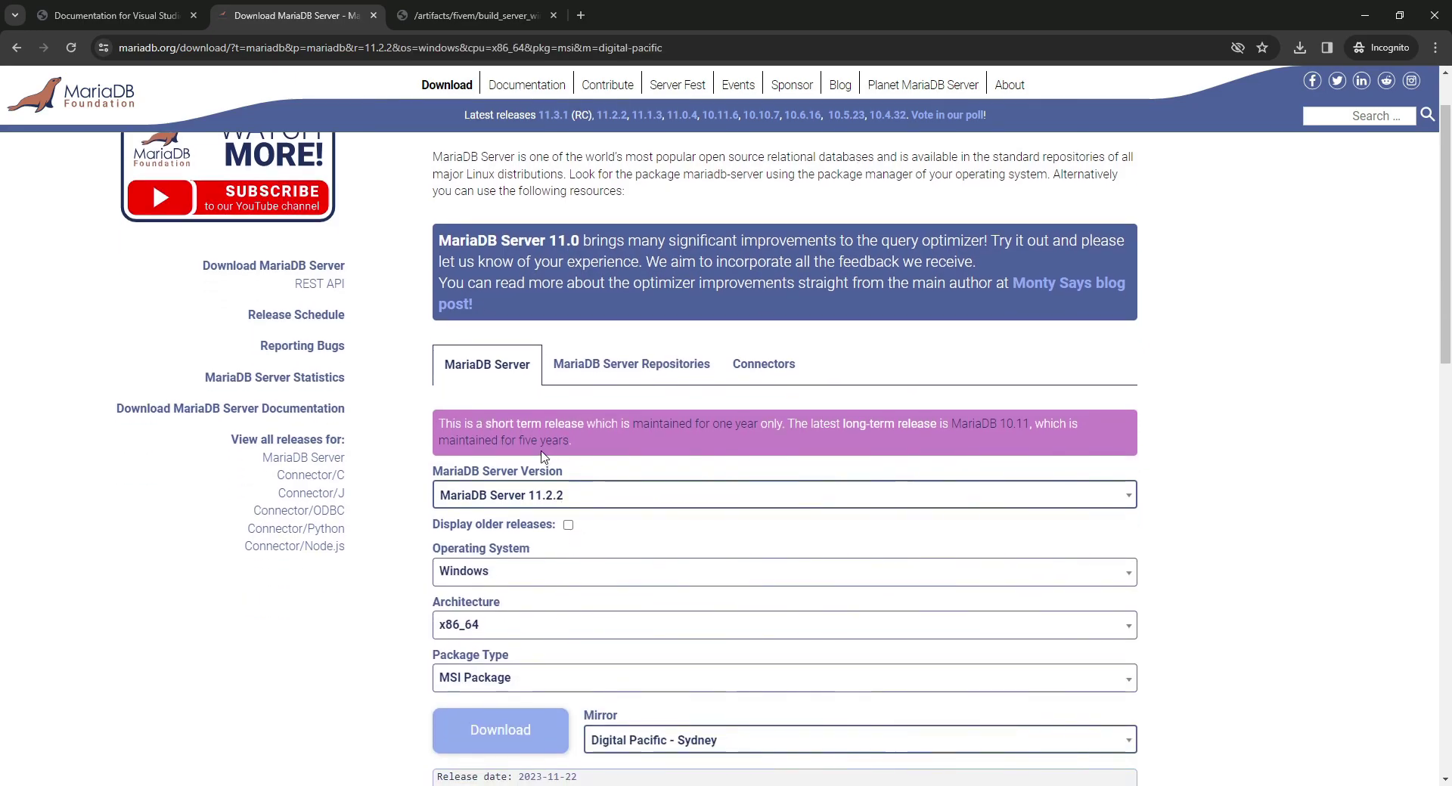
pyautogui.click(580, 494)
pyautogui.click(558, 589)
pyautogui.click(538, 496)
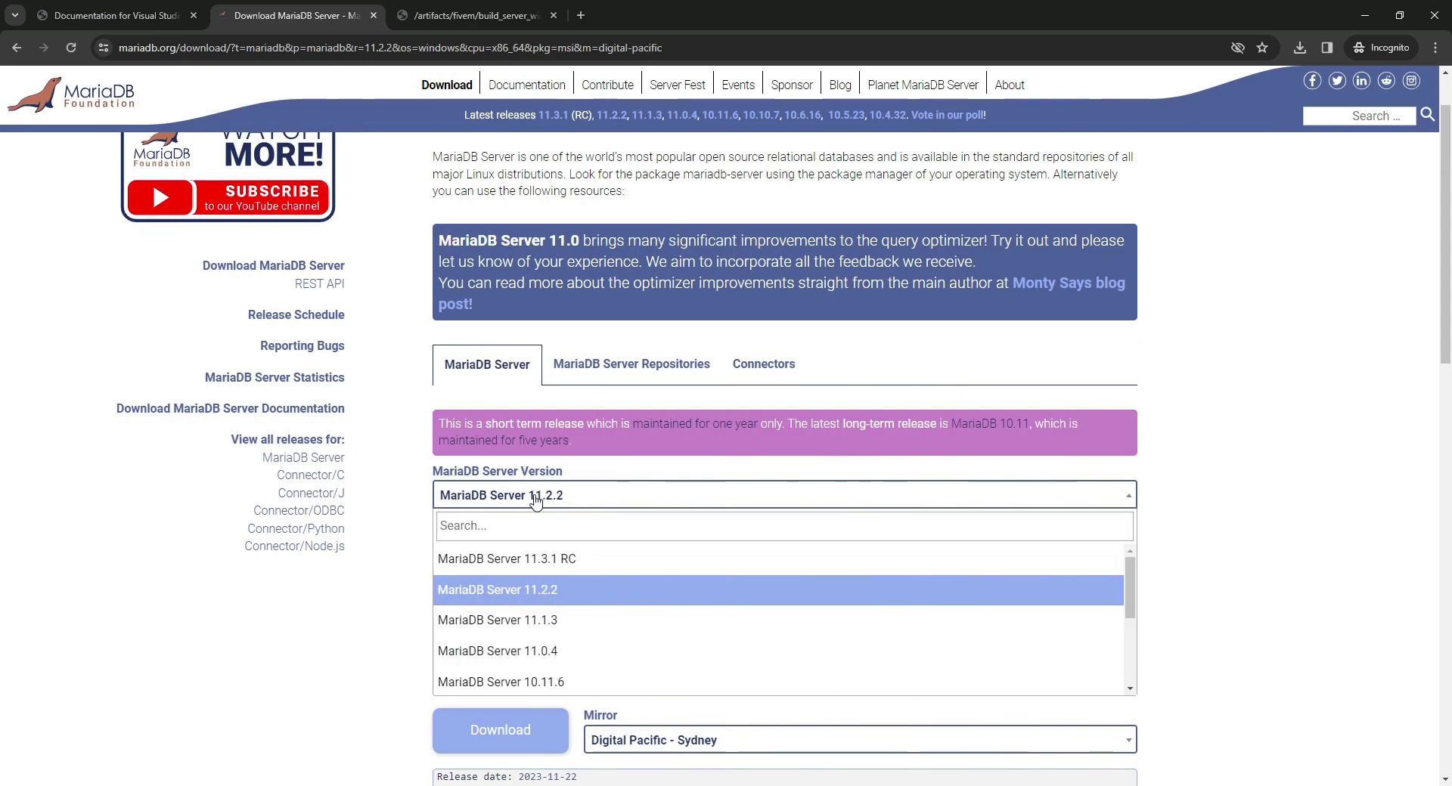
pyautogui.click(535, 499)
pyautogui.scroll(-5, 594, 695)
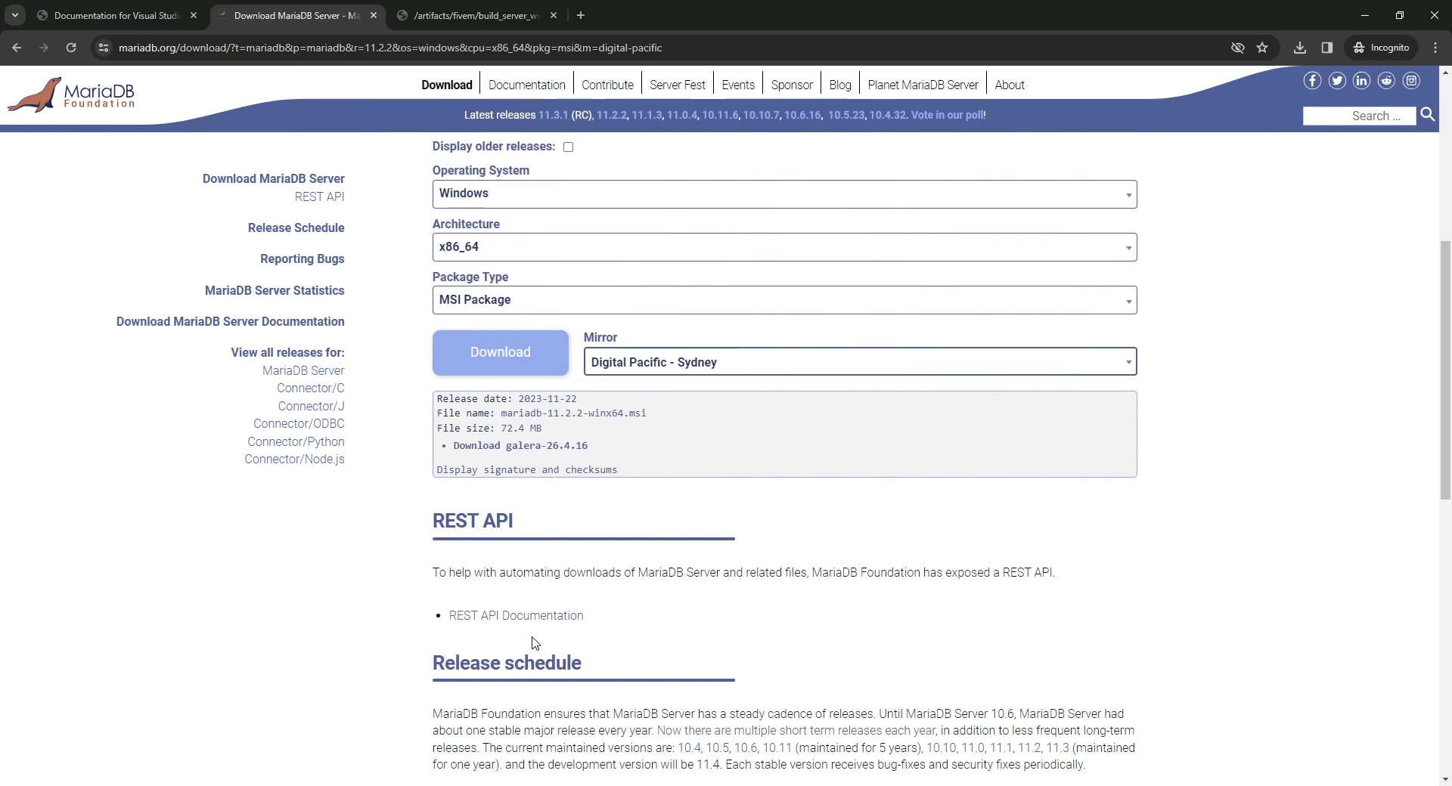
pyautogui.click(501, 354)
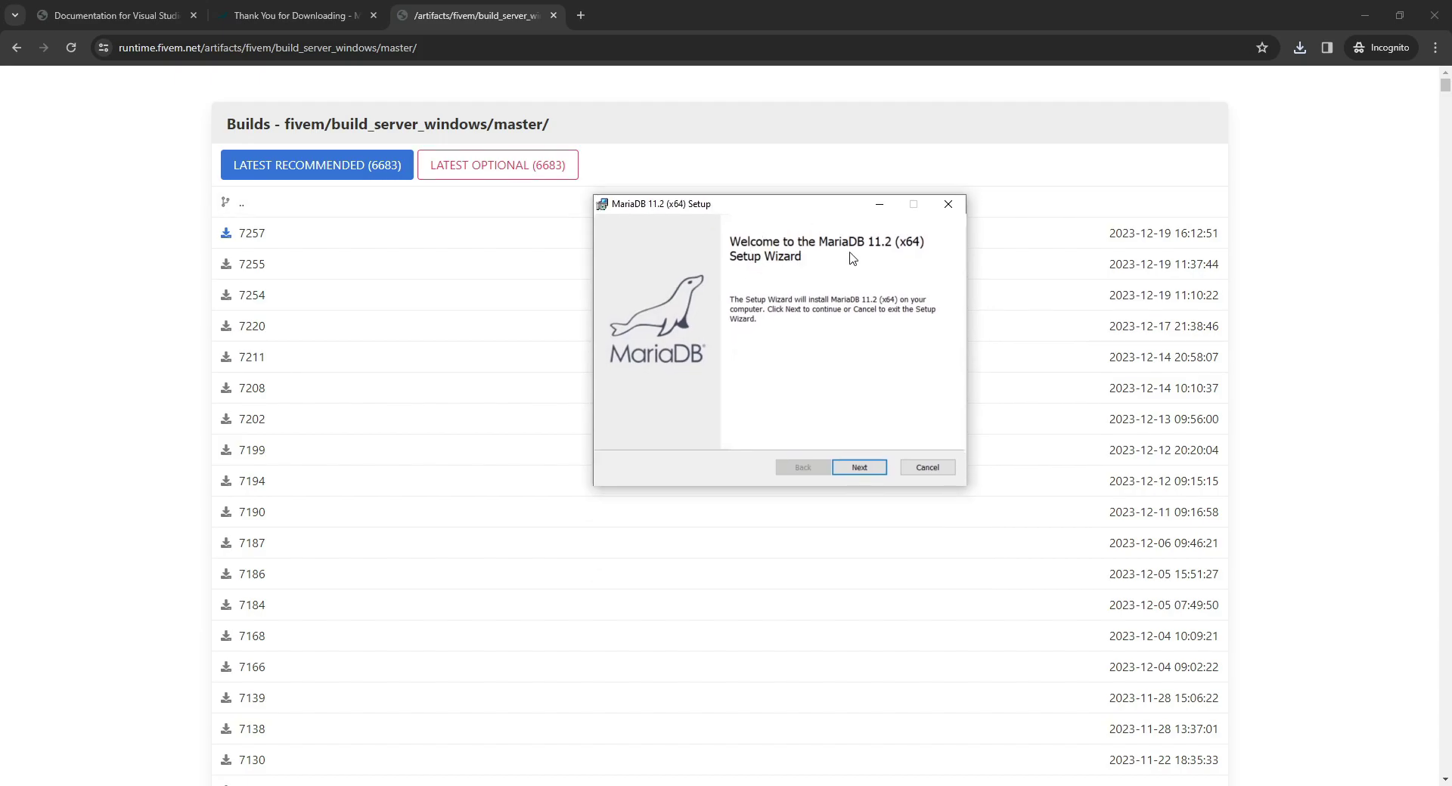
# Accept the MariaDB license and keep the default Custom Setup features, including HeidiSQL.
pyautogui.click(859, 467)
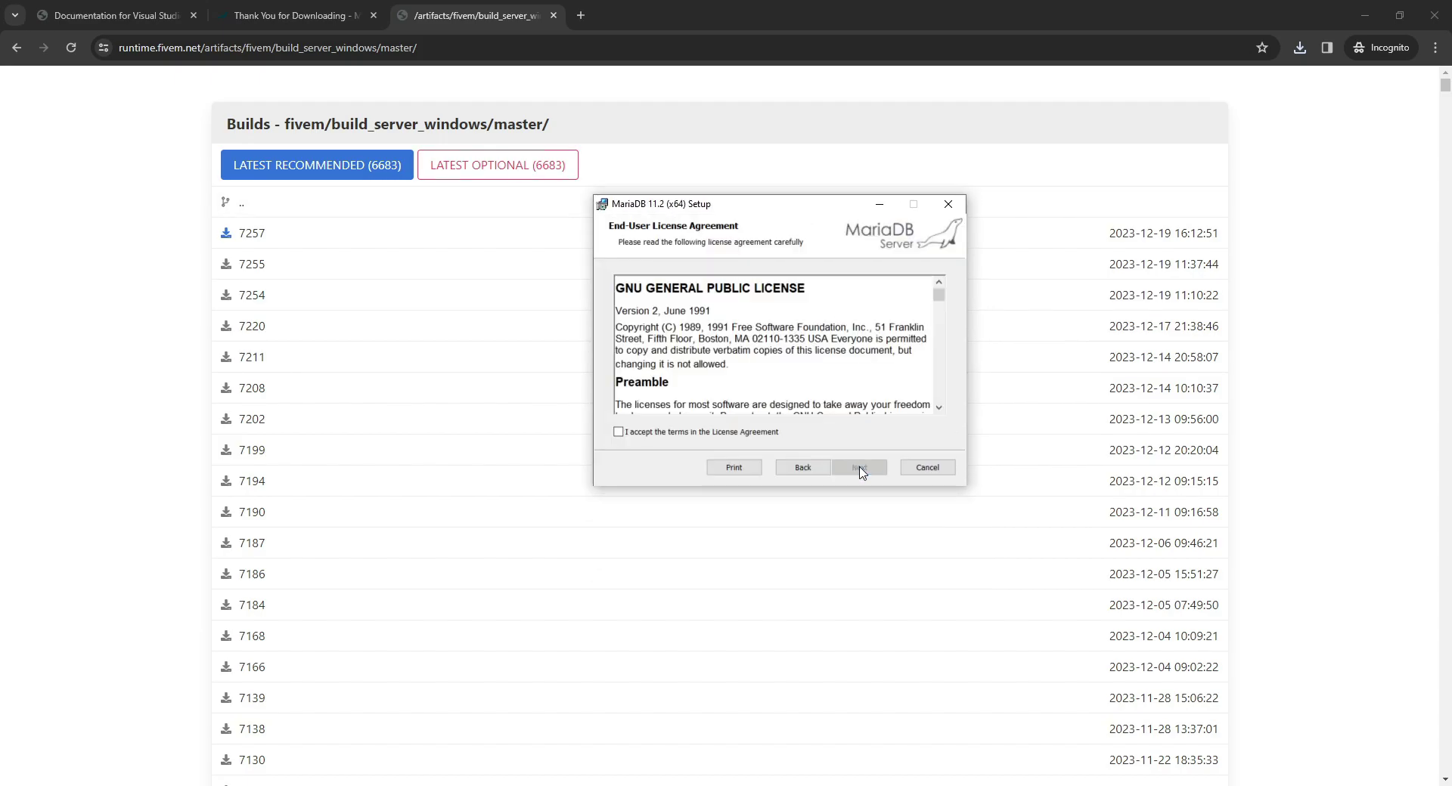
pyautogui.click(619, 433)
pyautogui.click(858, 467)
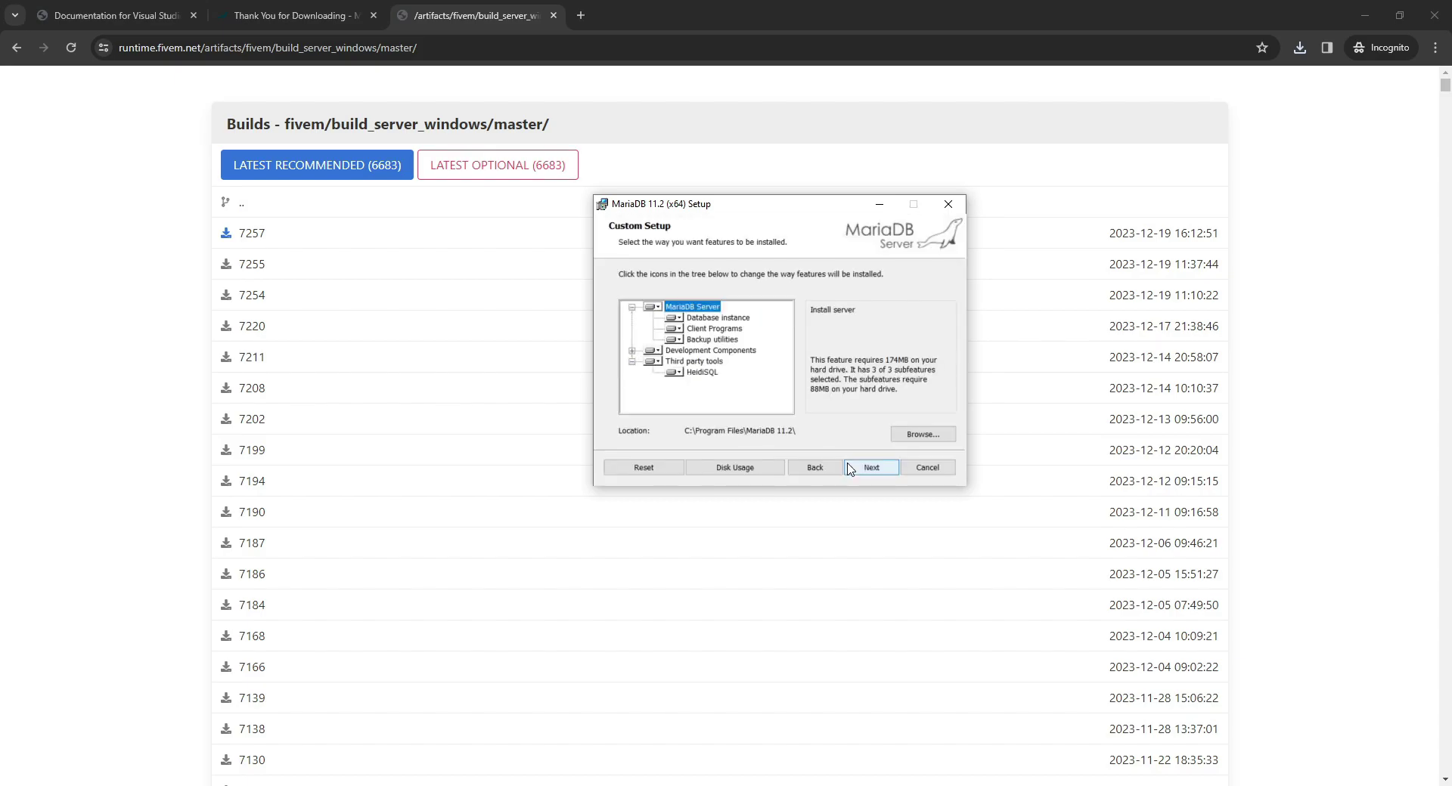
pyautogui.click(700, 373)
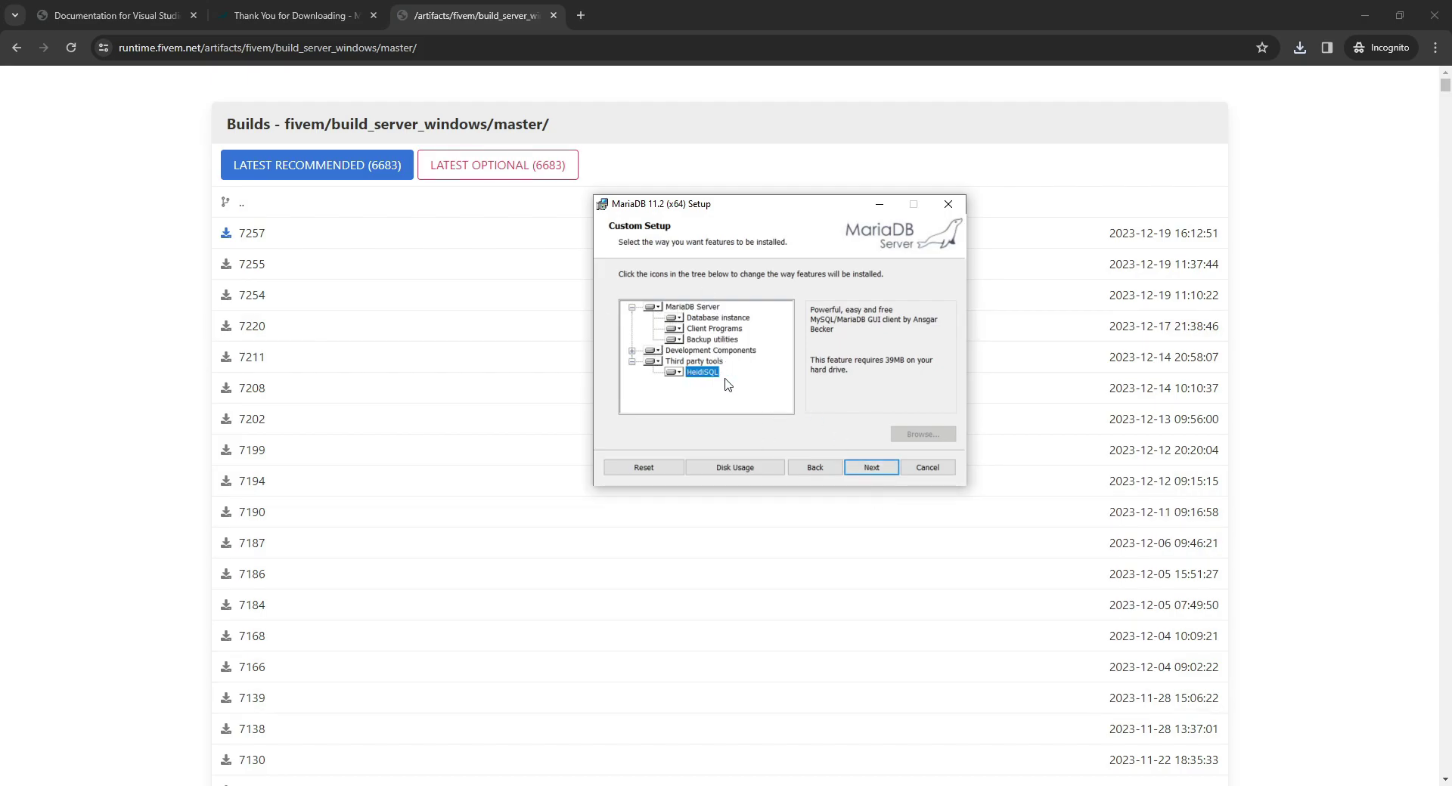
# Set and confirm a new root password, keep the service on port 3306, and install.
pyautogui.click(868, 466)
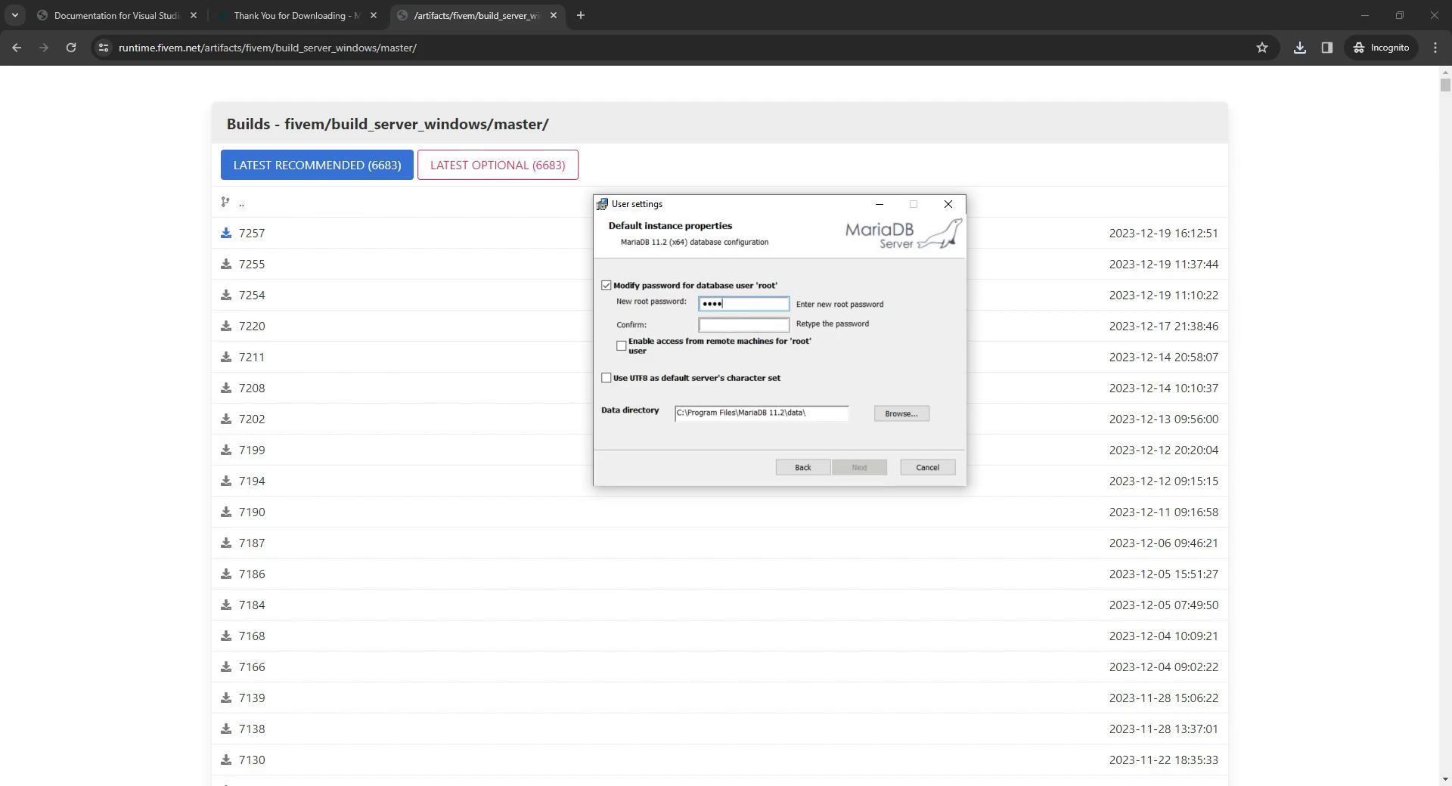
pyautogui.click(731, 324)
pyautogui.click(871, 466)
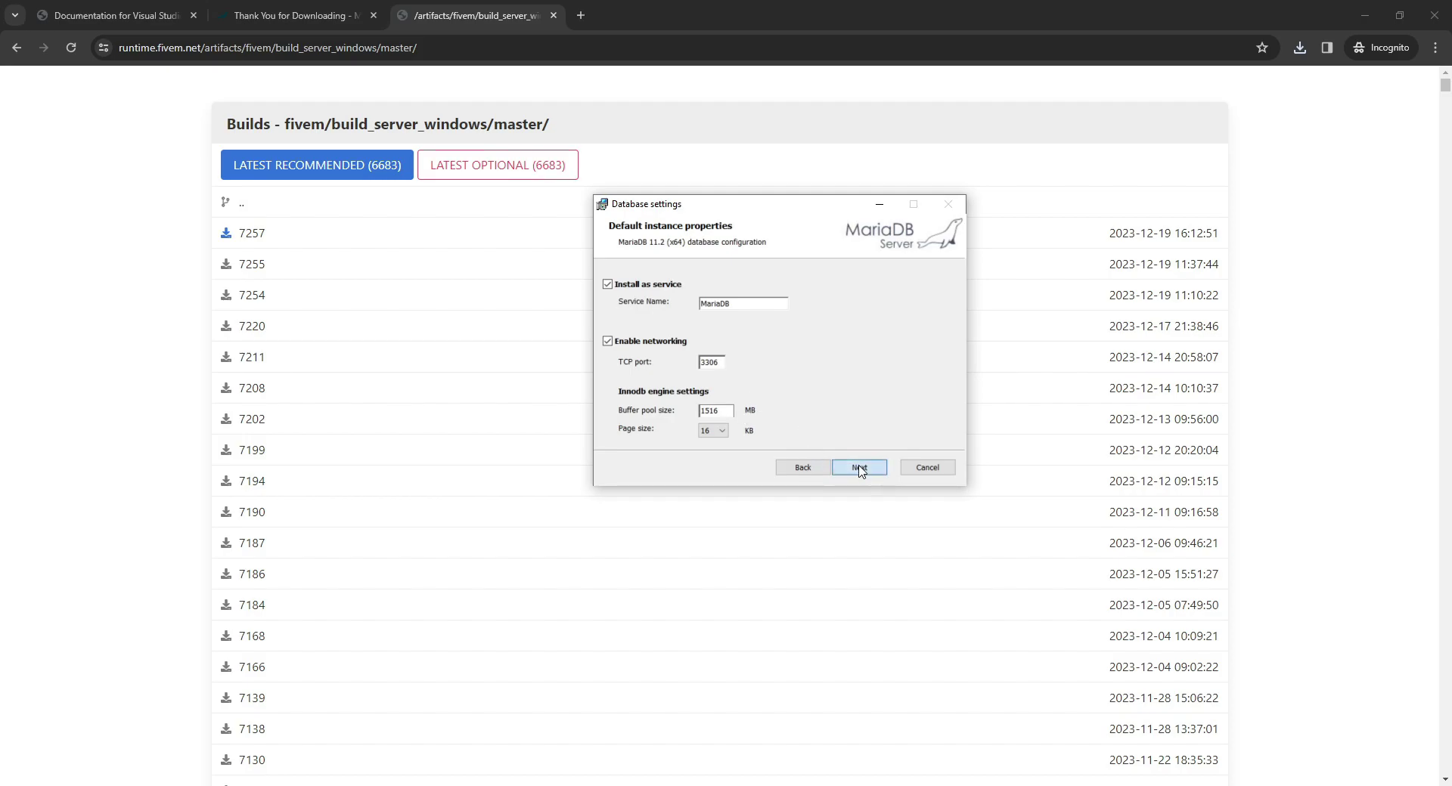
pyautogui.click(855, 468)
pyautogui.click(853, 470)
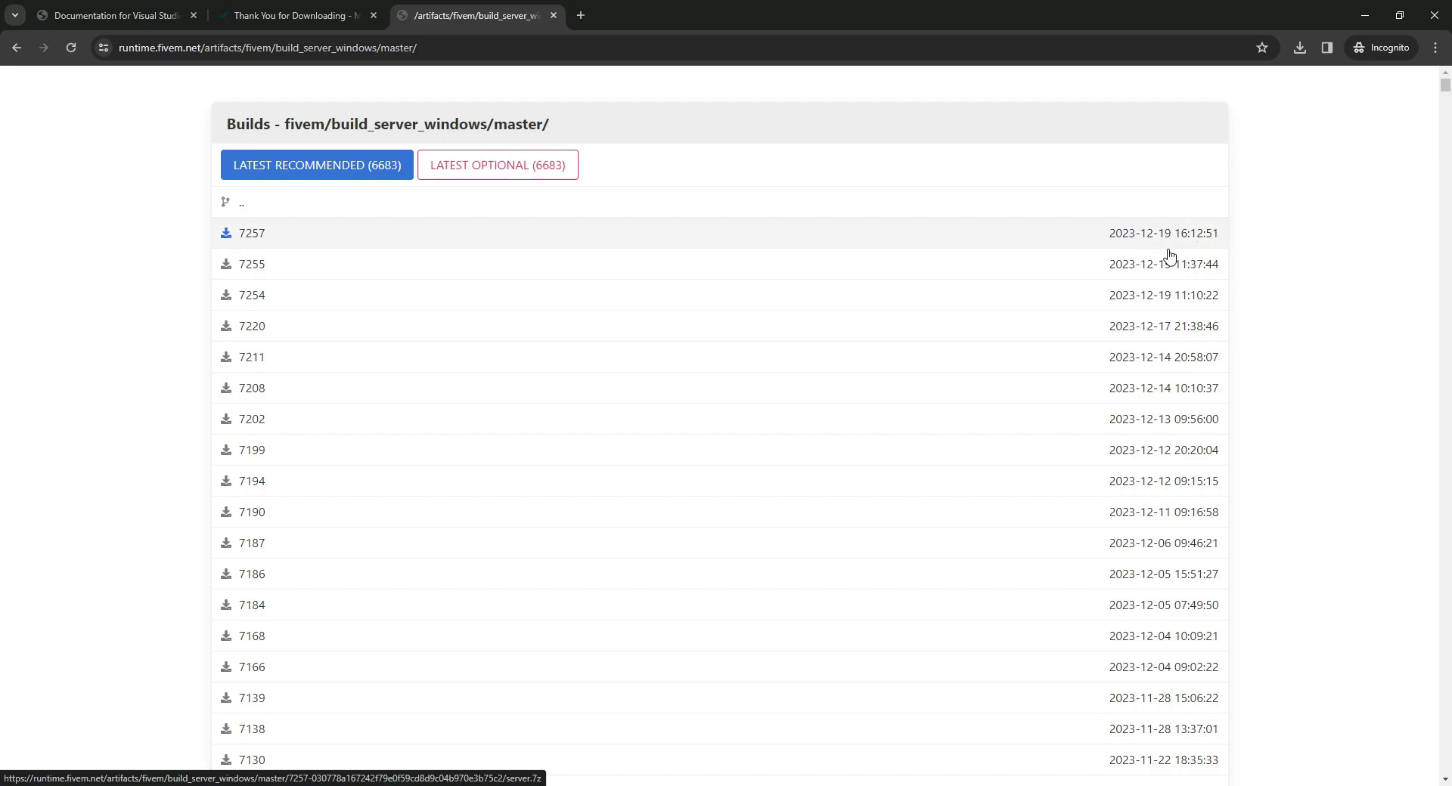
# Start the build 7257 server download and create a new Fivem folder on disk D.
pyautogui.click(974, 251)
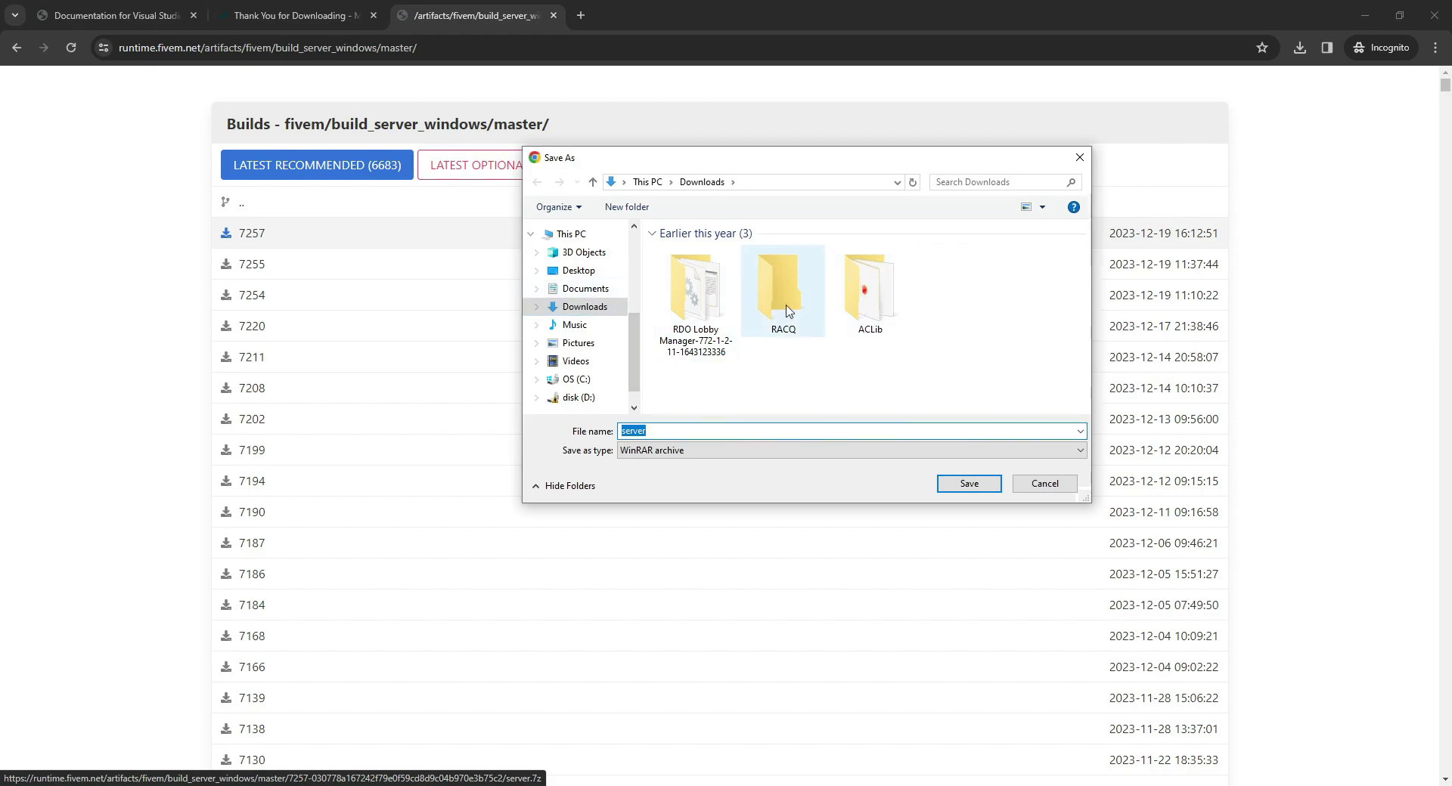
pyautogui.scroll(-1, 608, 393)
pyautogui.click(609, 374)
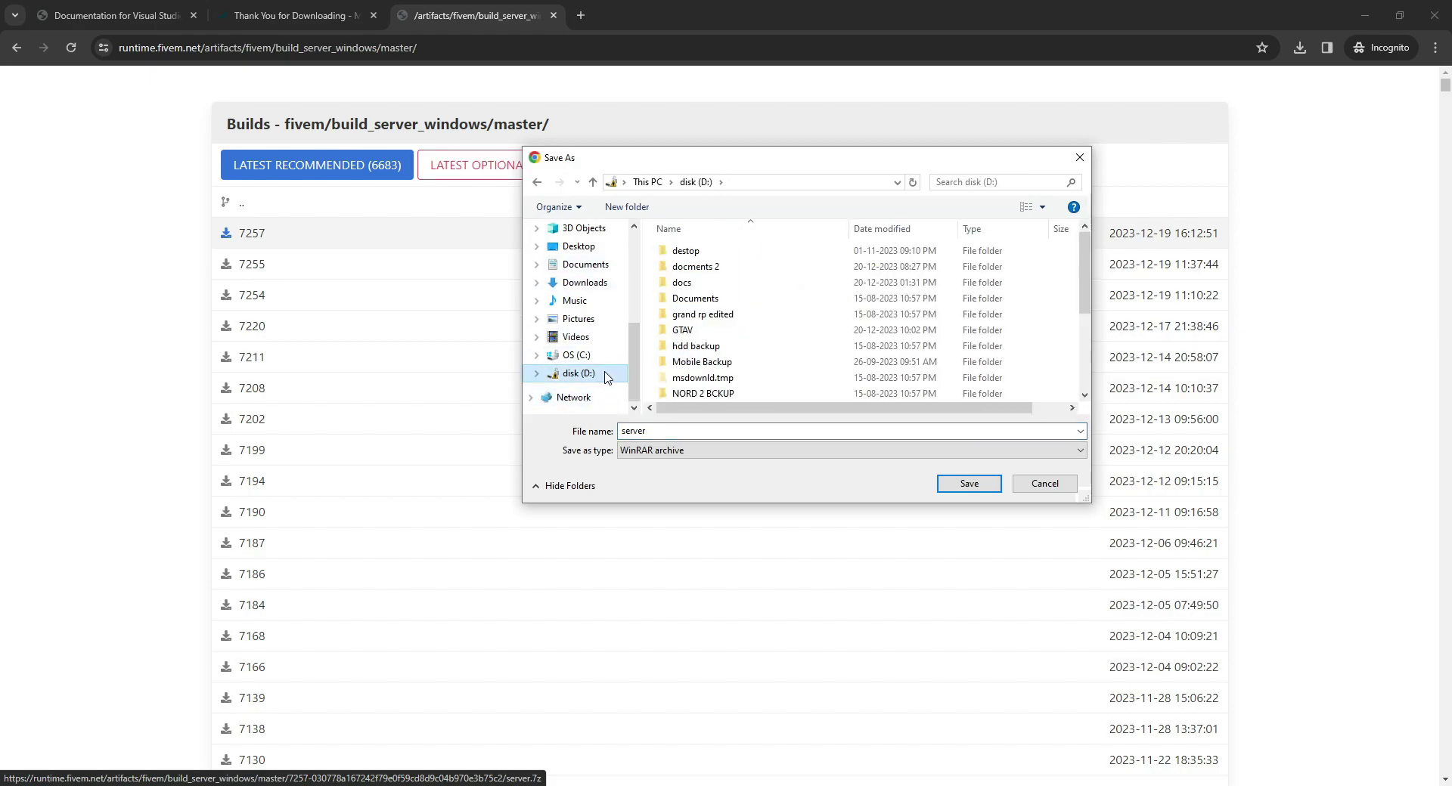
pyautogui.rightClick(1050, 297)
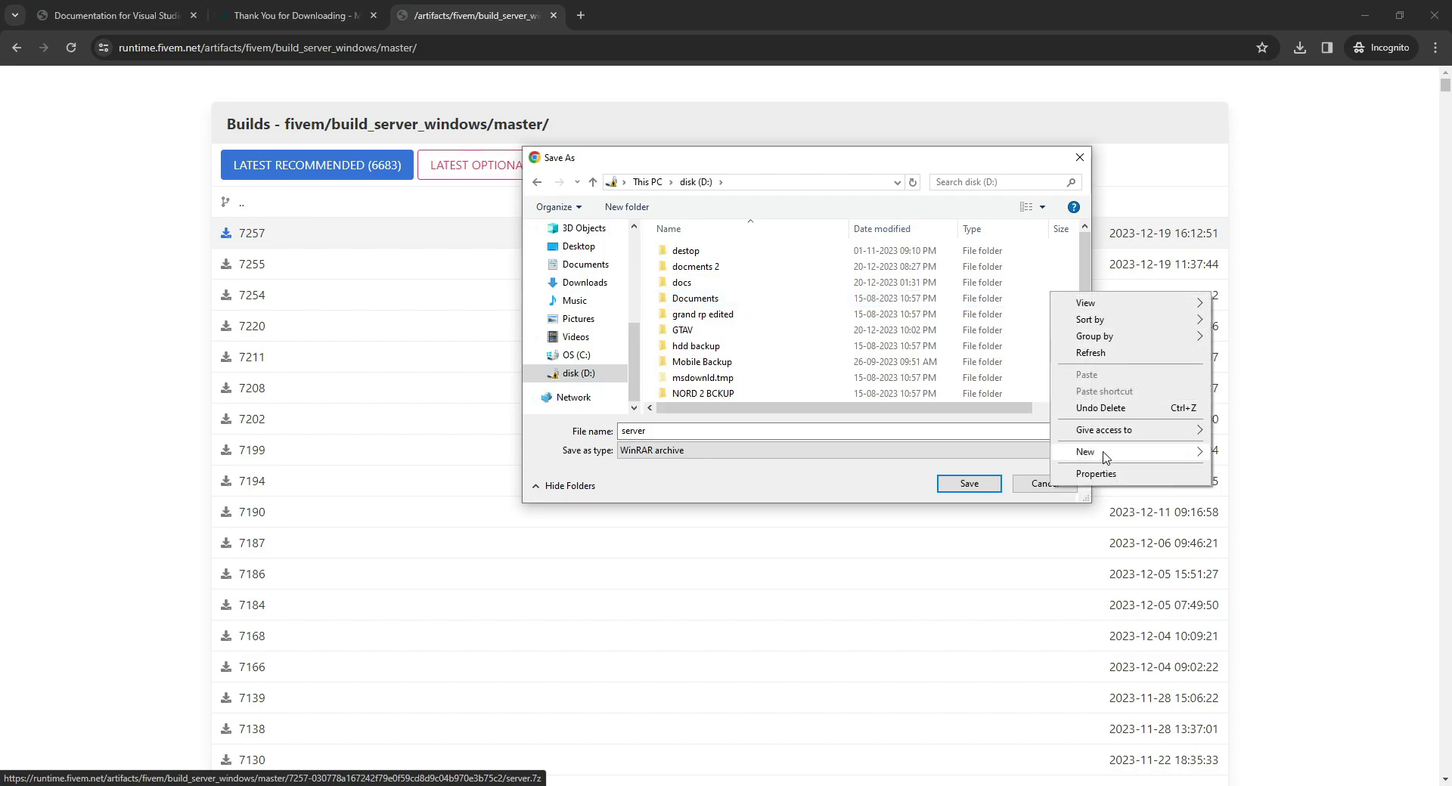
pyautogui.moveTo(1106, 453)
pyautogui.click(1238, 455)
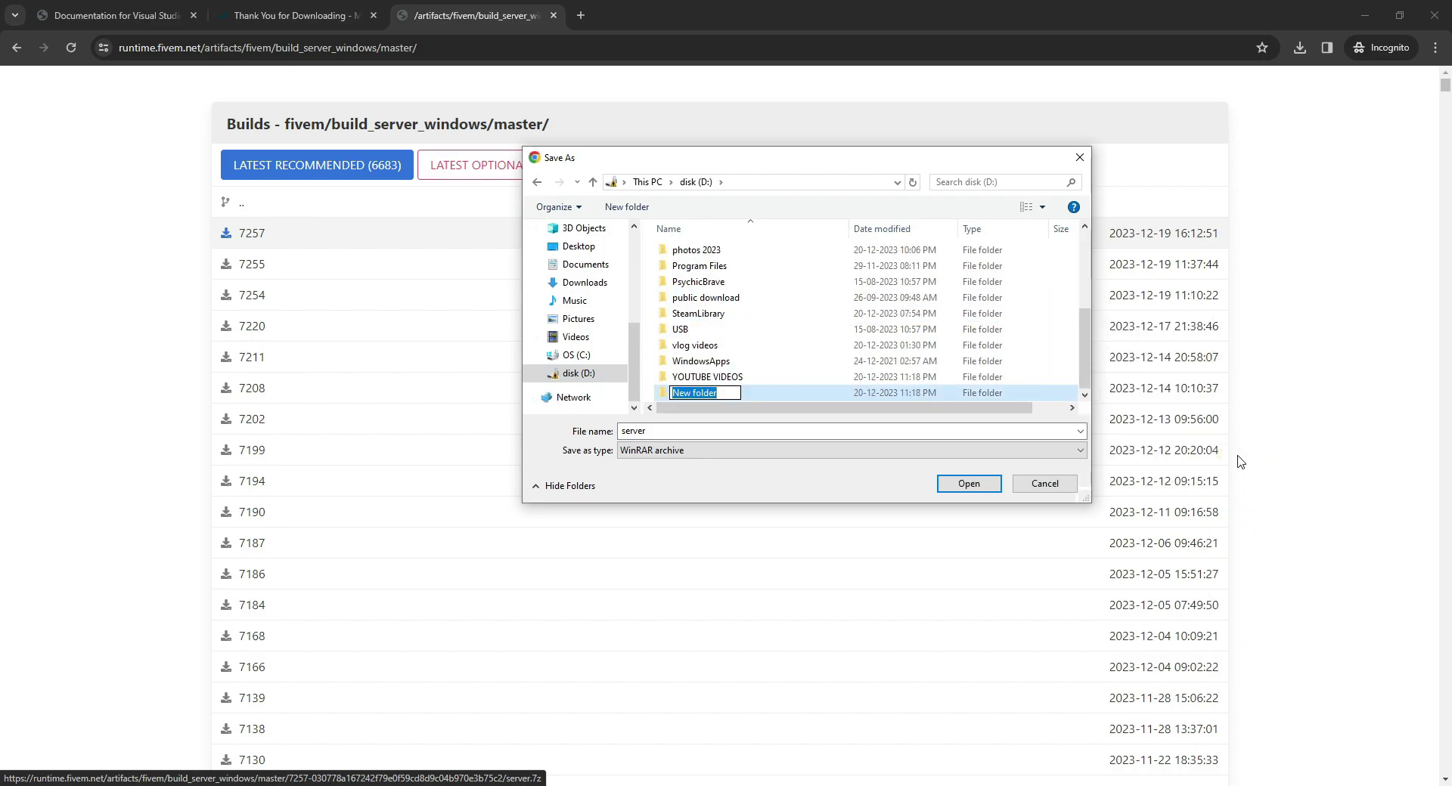
pyautogui.write('Fivem')
pyautogui.press('Return')
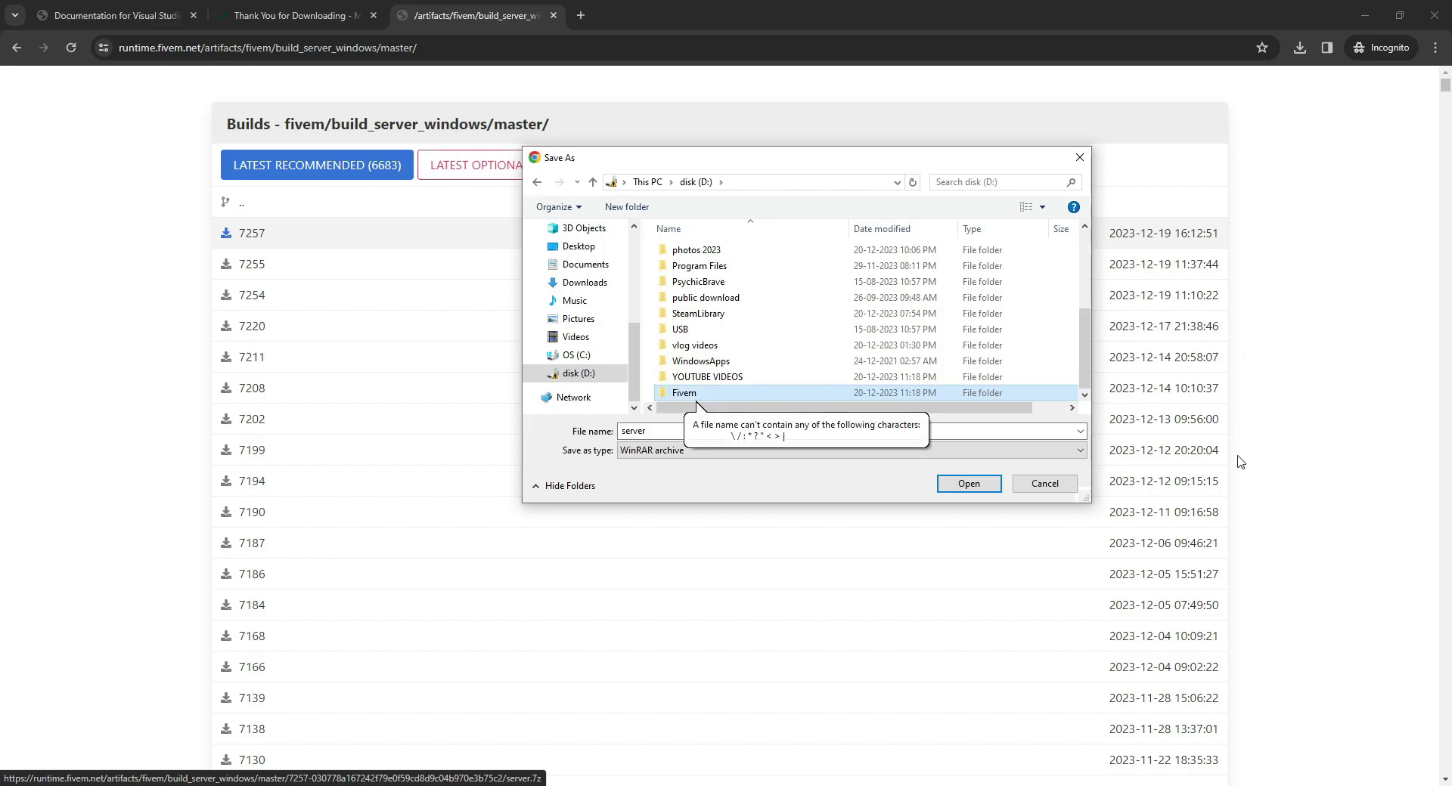
pyautogui.click(968, 483)
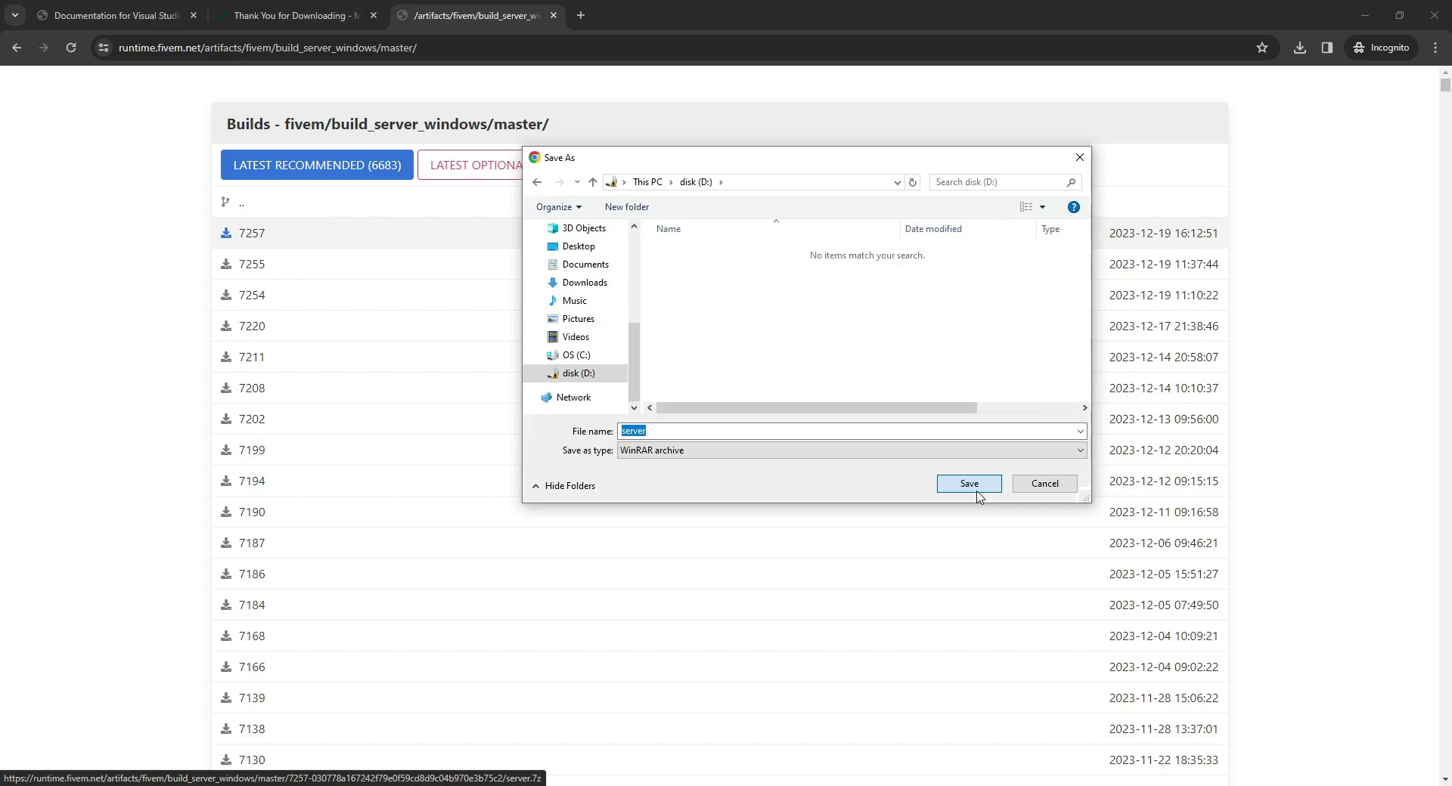
# Create an artifacts folder inside Fivem and save server.7z into it.
pyautogui.rightClick(743, 285)
pyautogui.moveTo(782, 449)
pyautogui.click(926, 445)
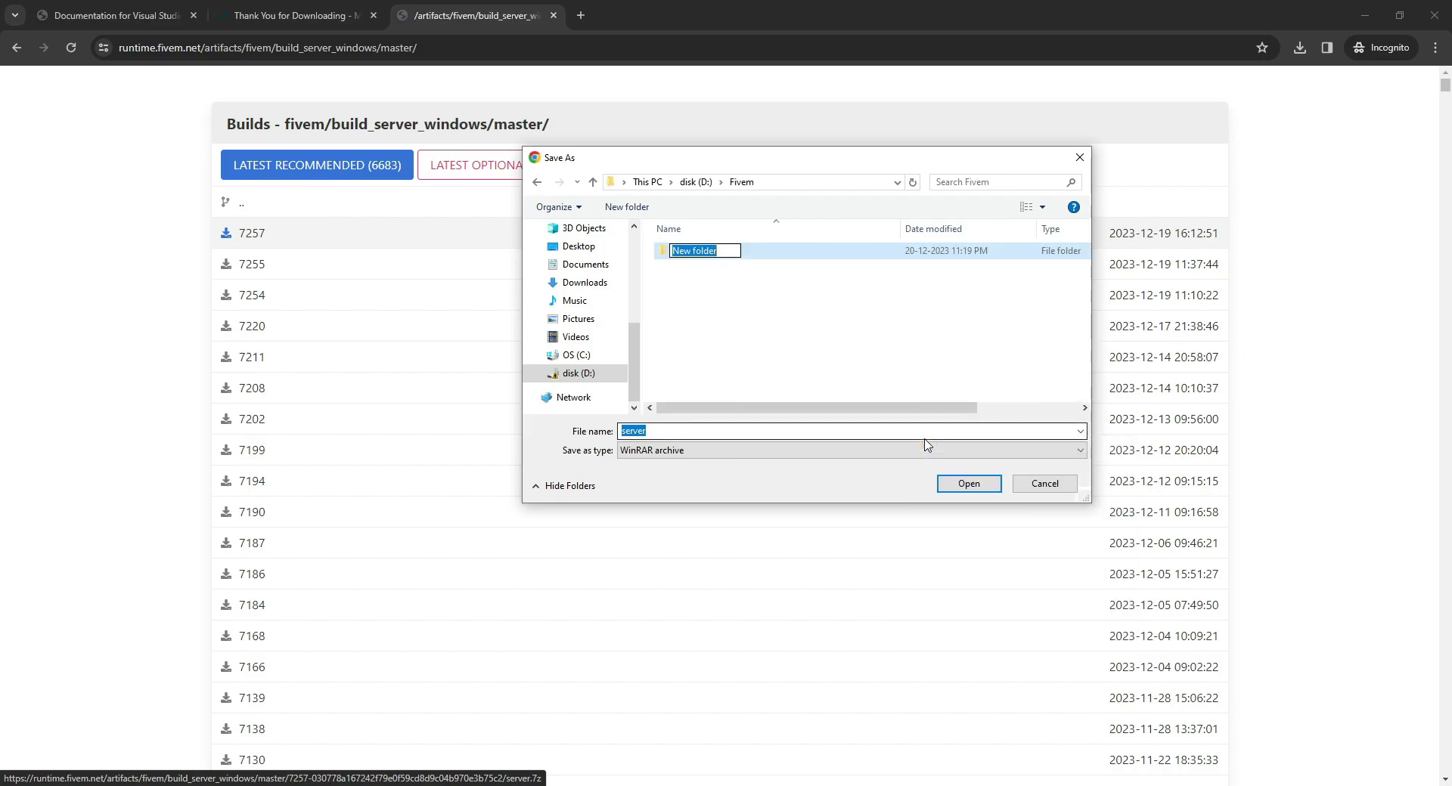
pyautogui.write('artifacts')
pyautogui.click(970, 484)
pyautogui.click(971, 485)
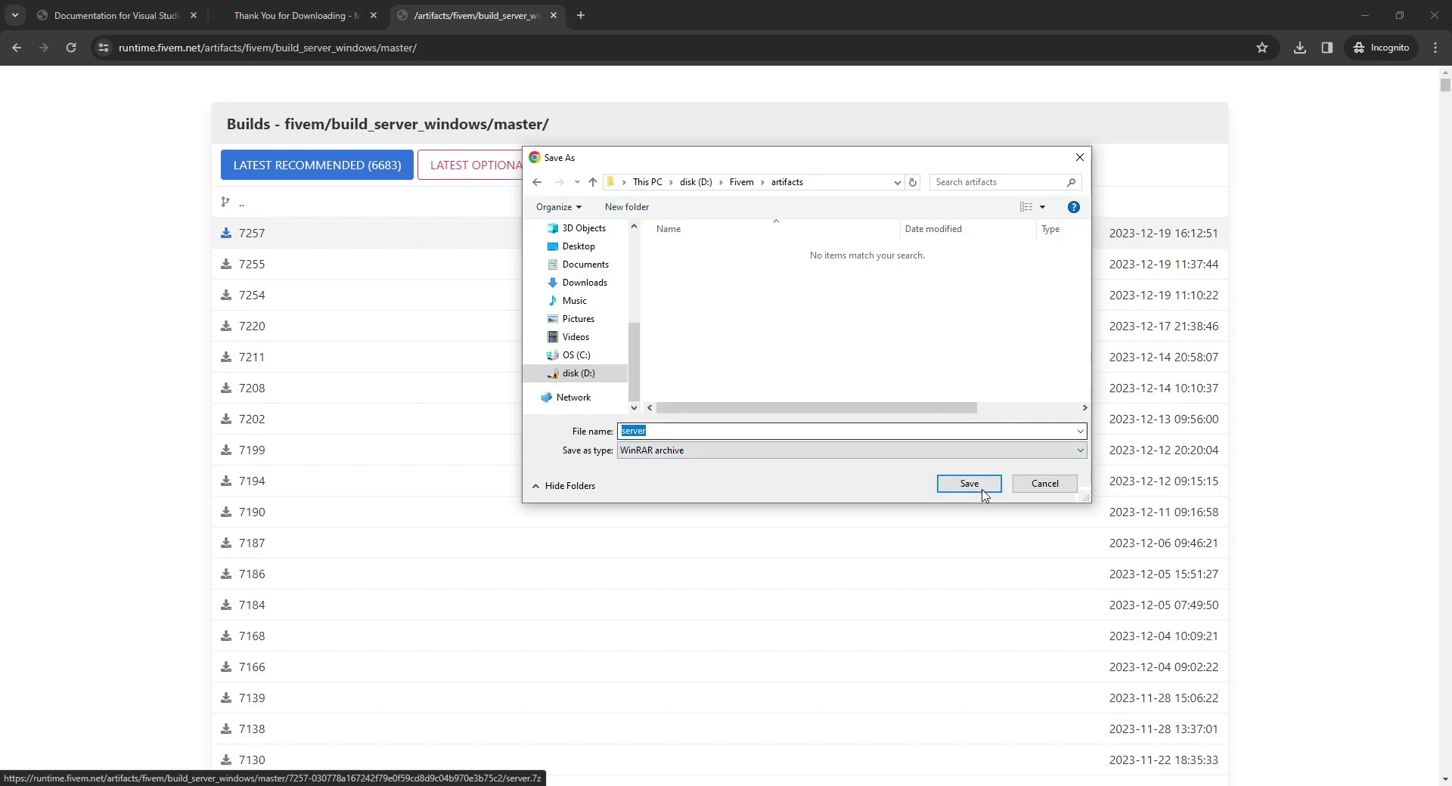
pyautogui.click(974, 487)
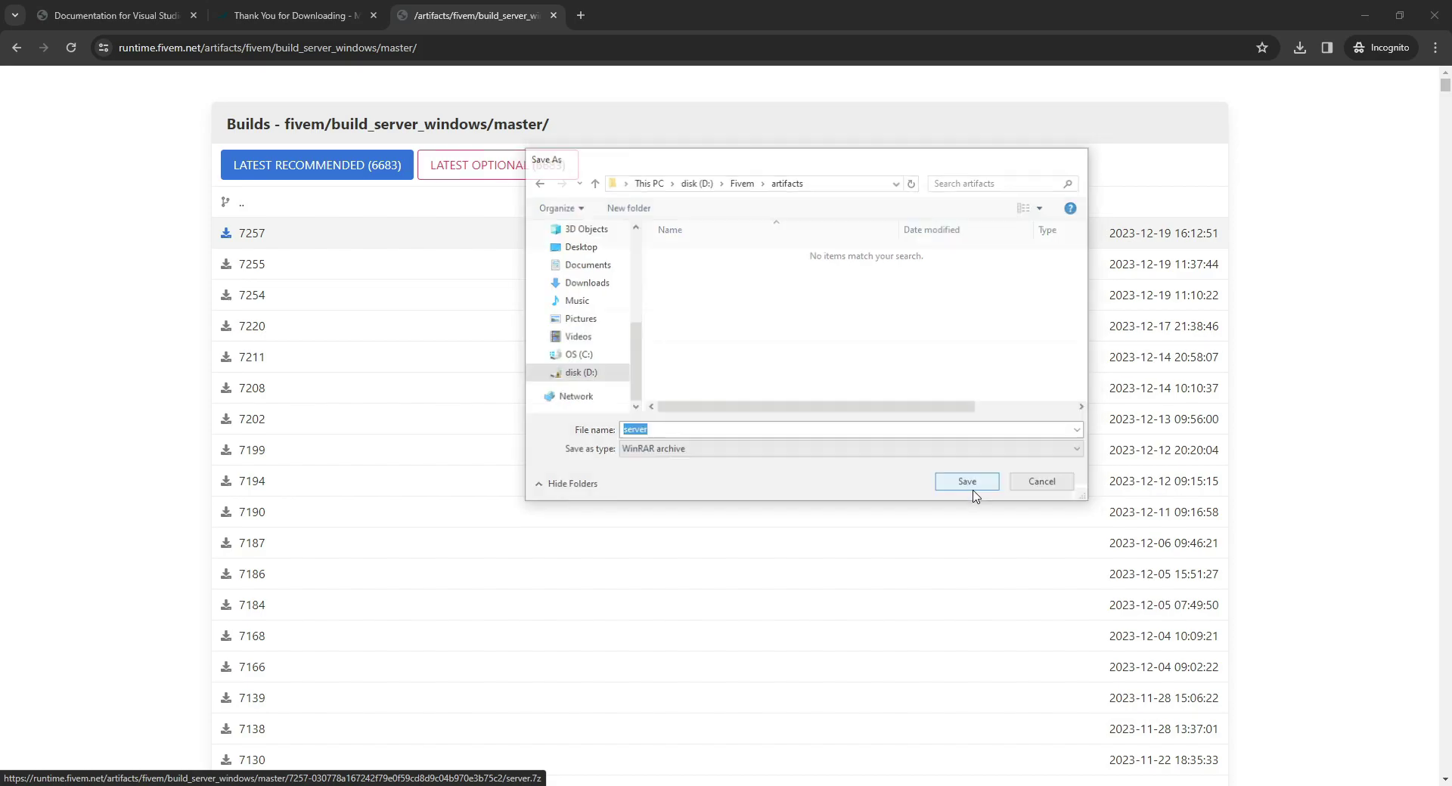
pyautogui.click(1299, 47)
# Open D:\Fivem\artifacts and extract server.7z there.
pyautogui.click(1299, 47)
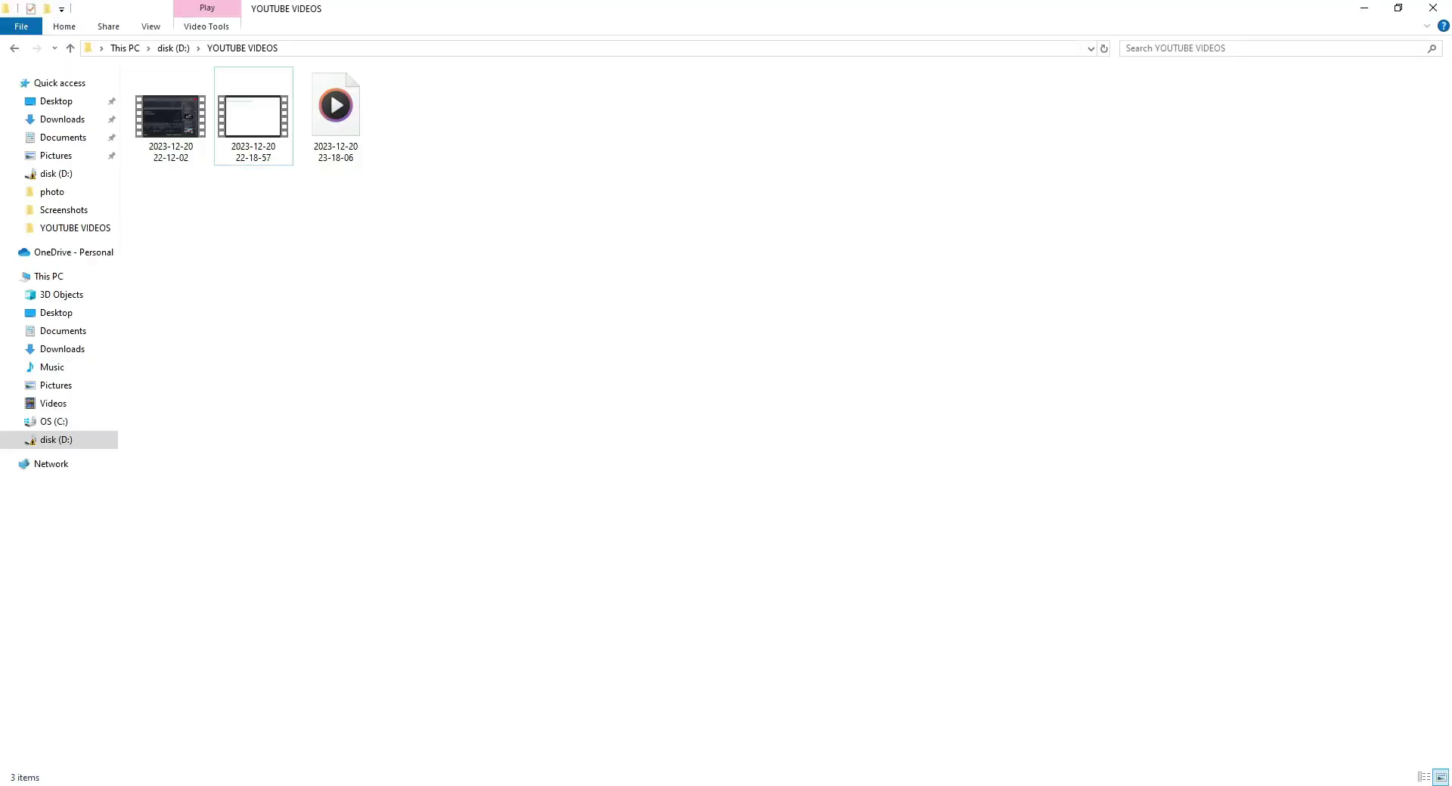
pyautogui.click(117, 440)
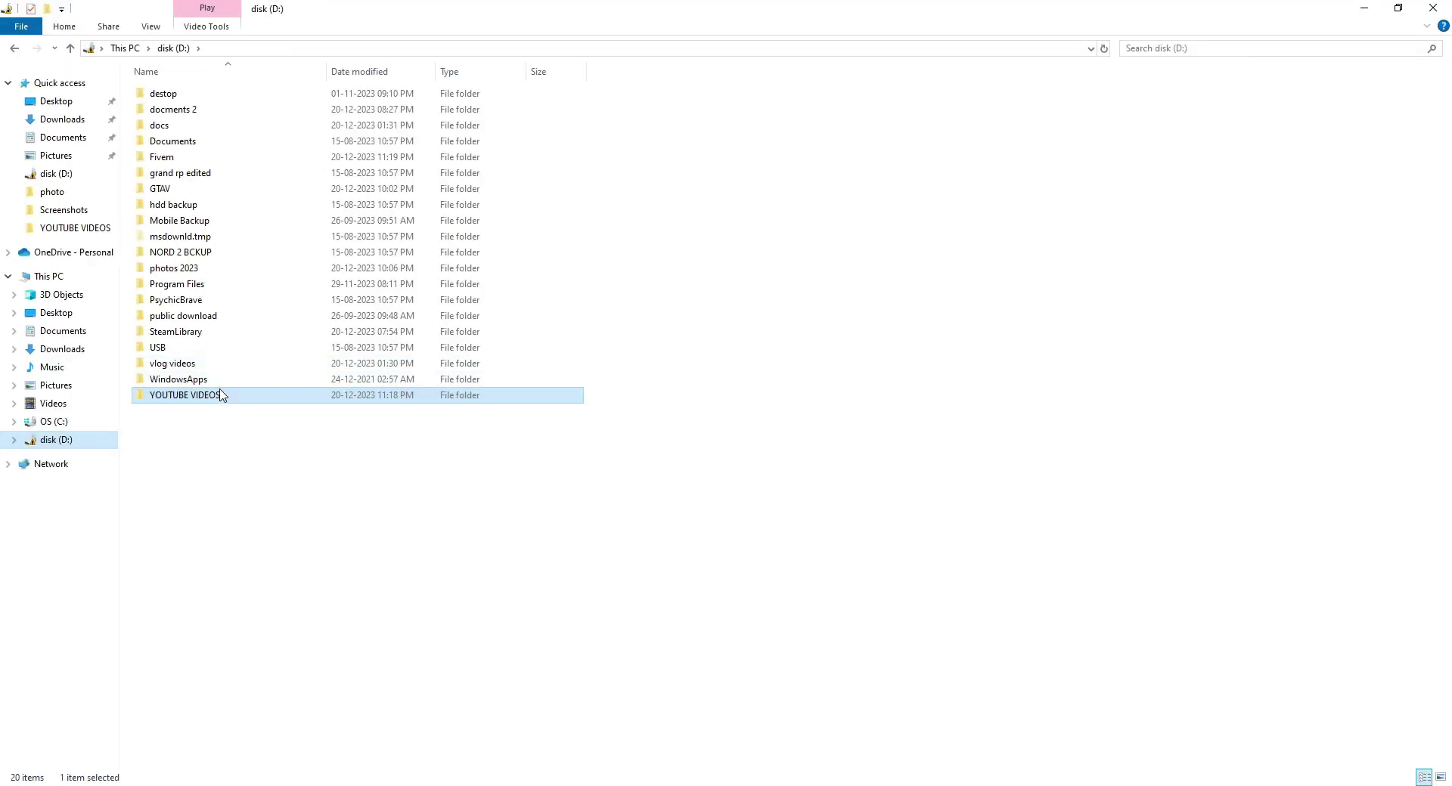
pyautogui.doubleClick(162, 156)
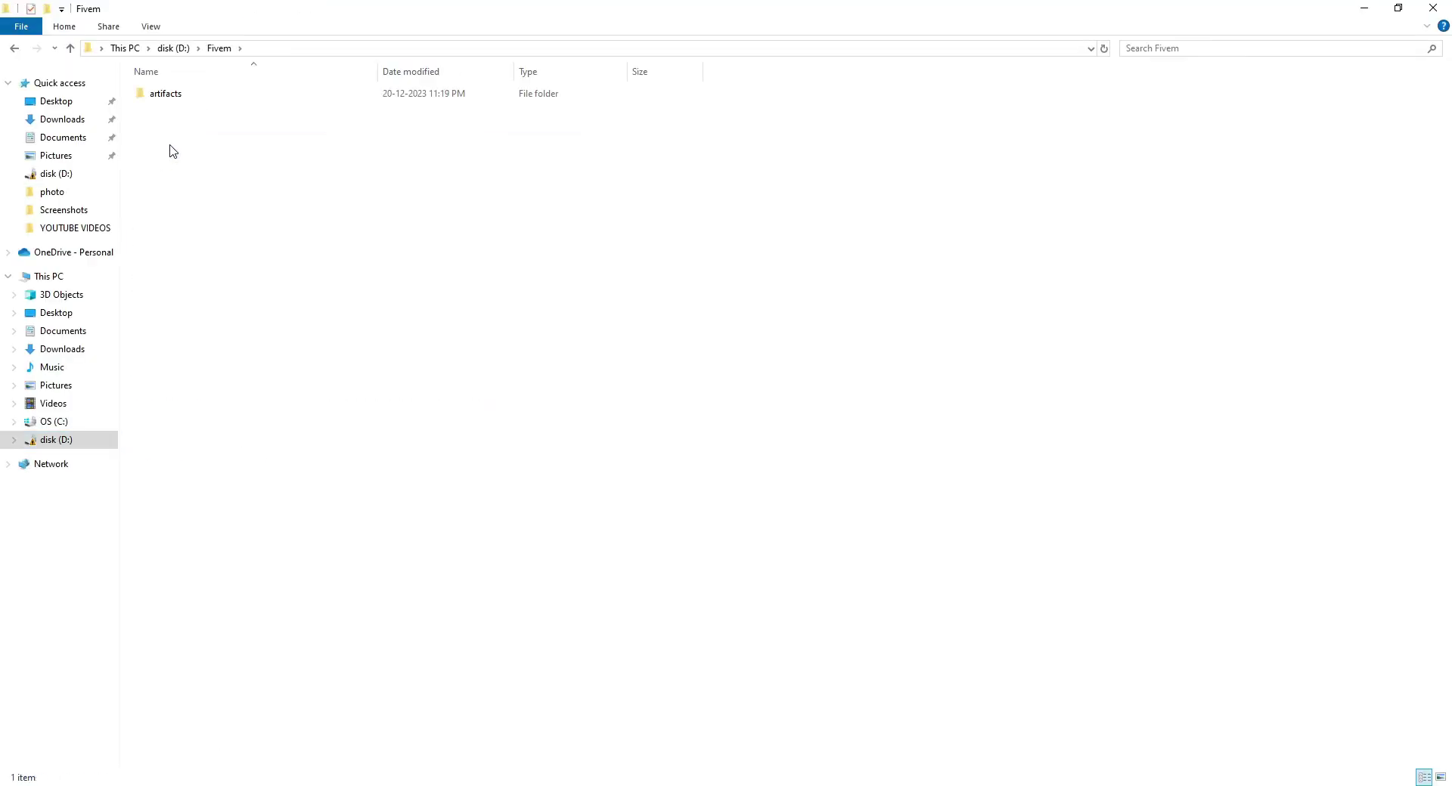
pyautogui.doubleClick(219, 93)
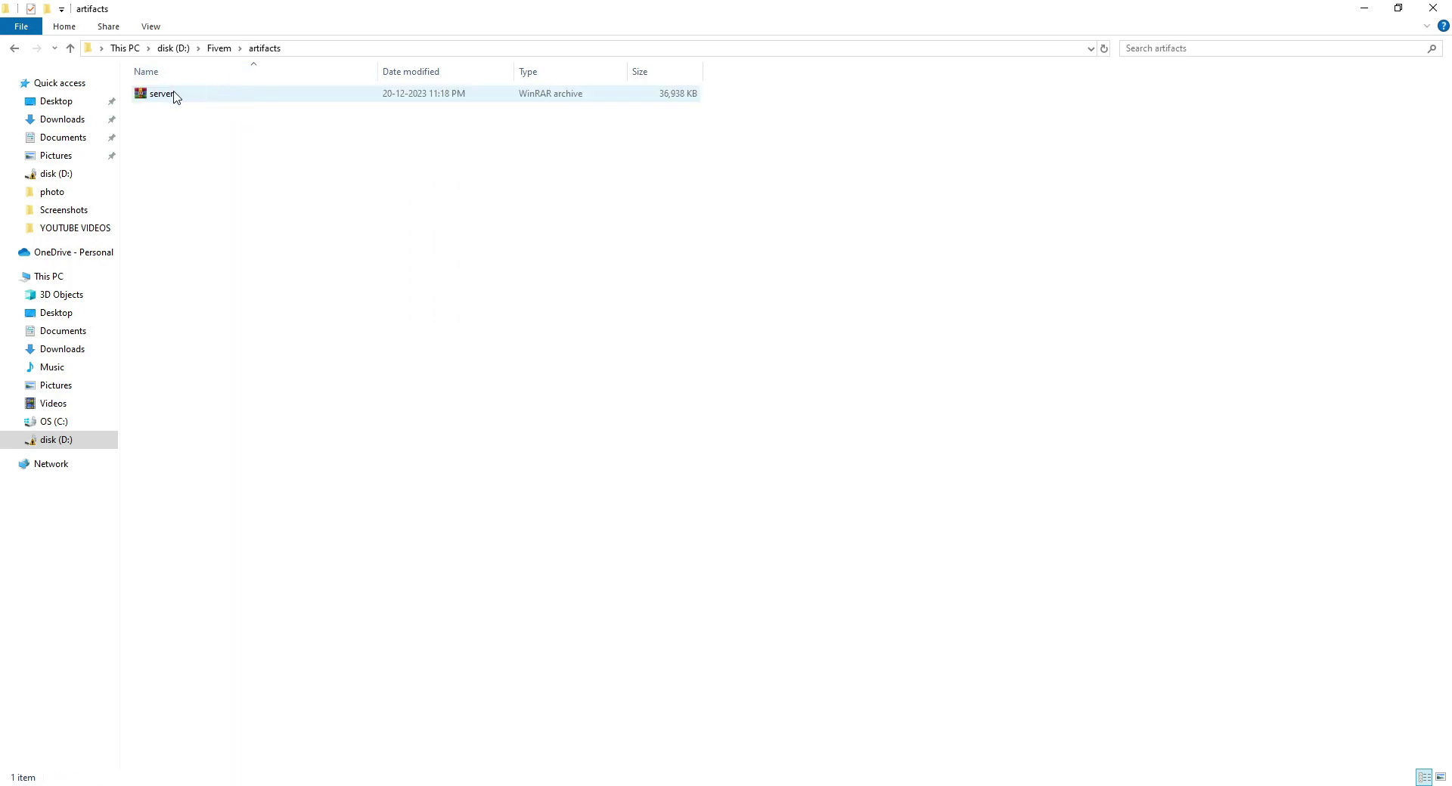
pyautogui.rightClick(254, 94)
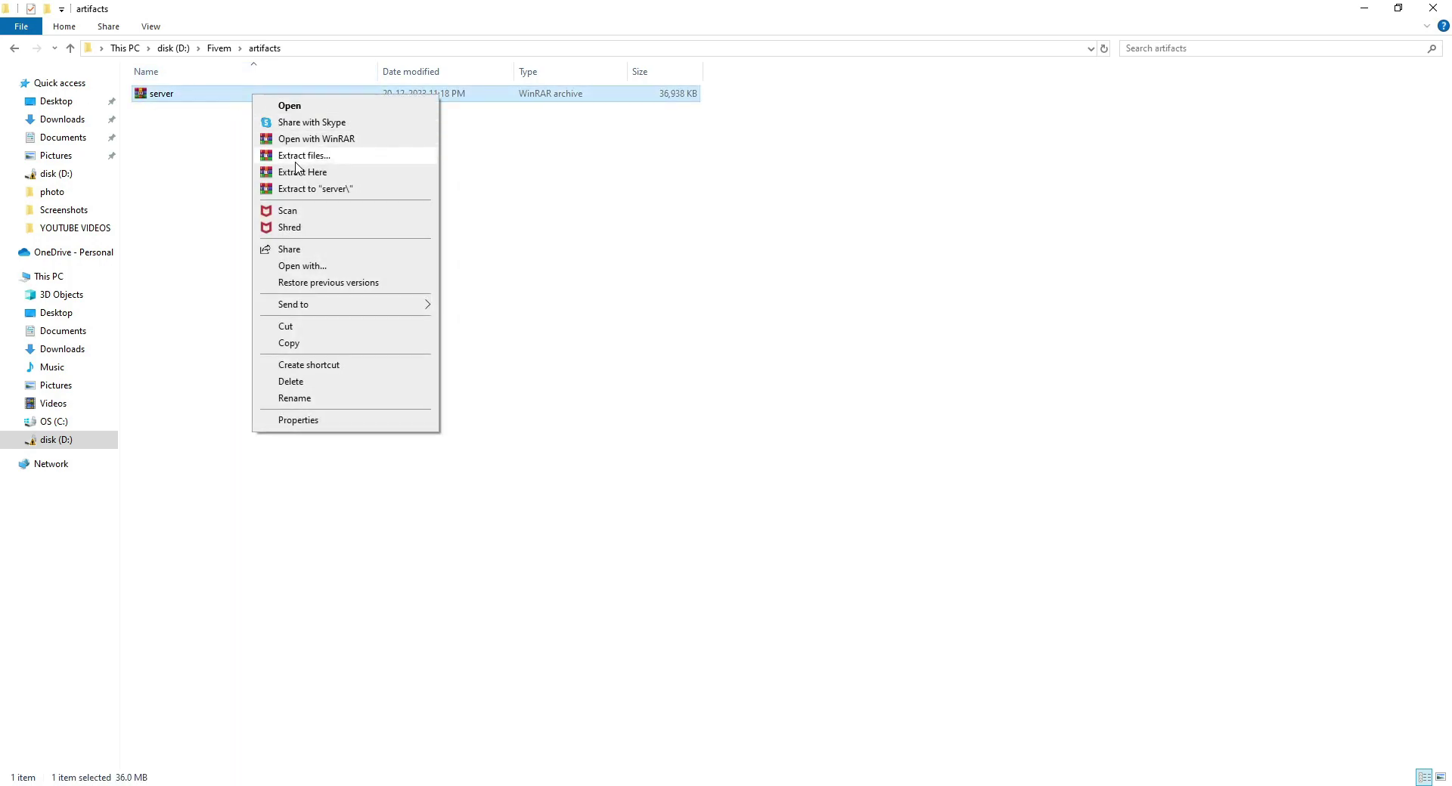
pyautogui.click(287, 172)
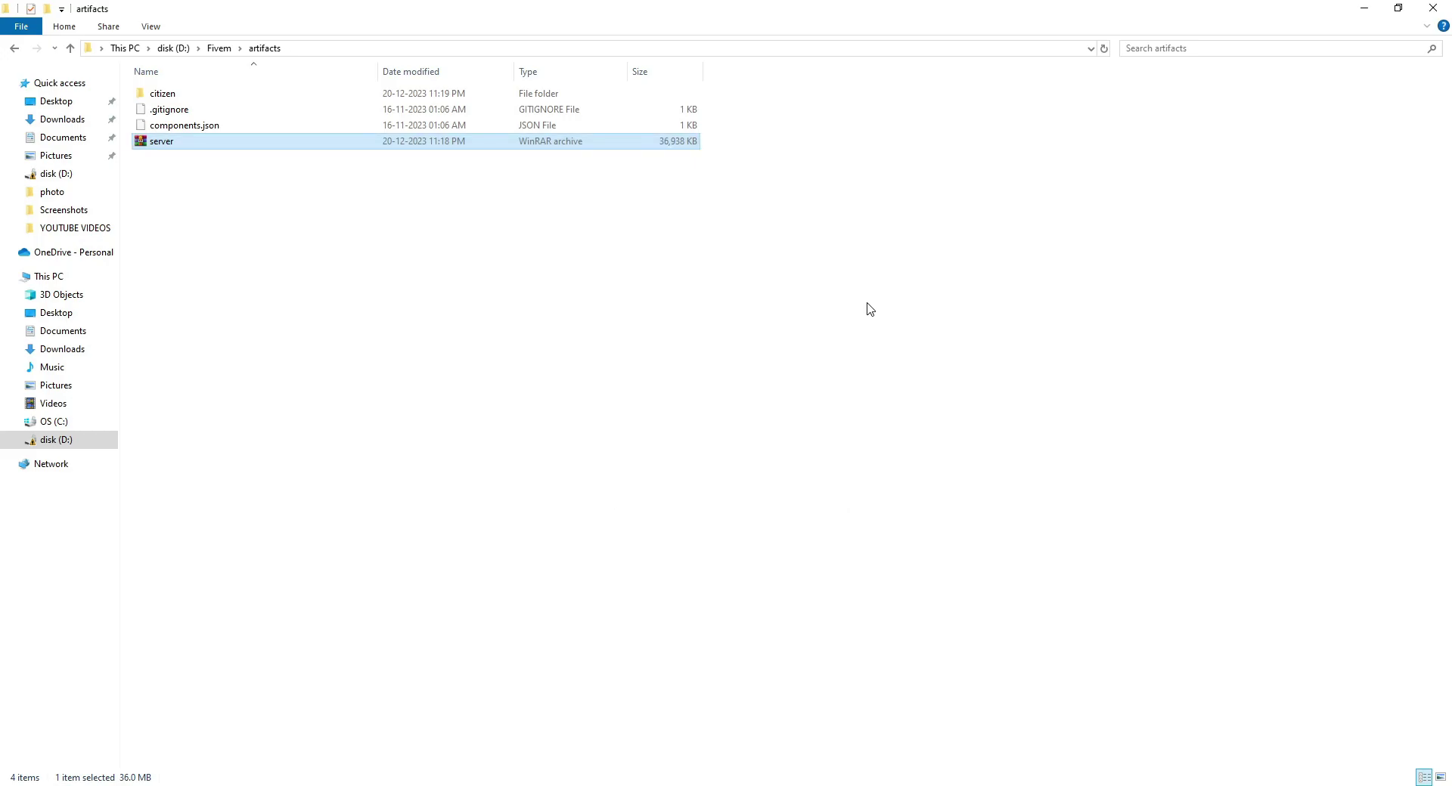
# Delete the server.7z archive and select the FXServer application.
pyautogui.scroll(-19, 295, 423)
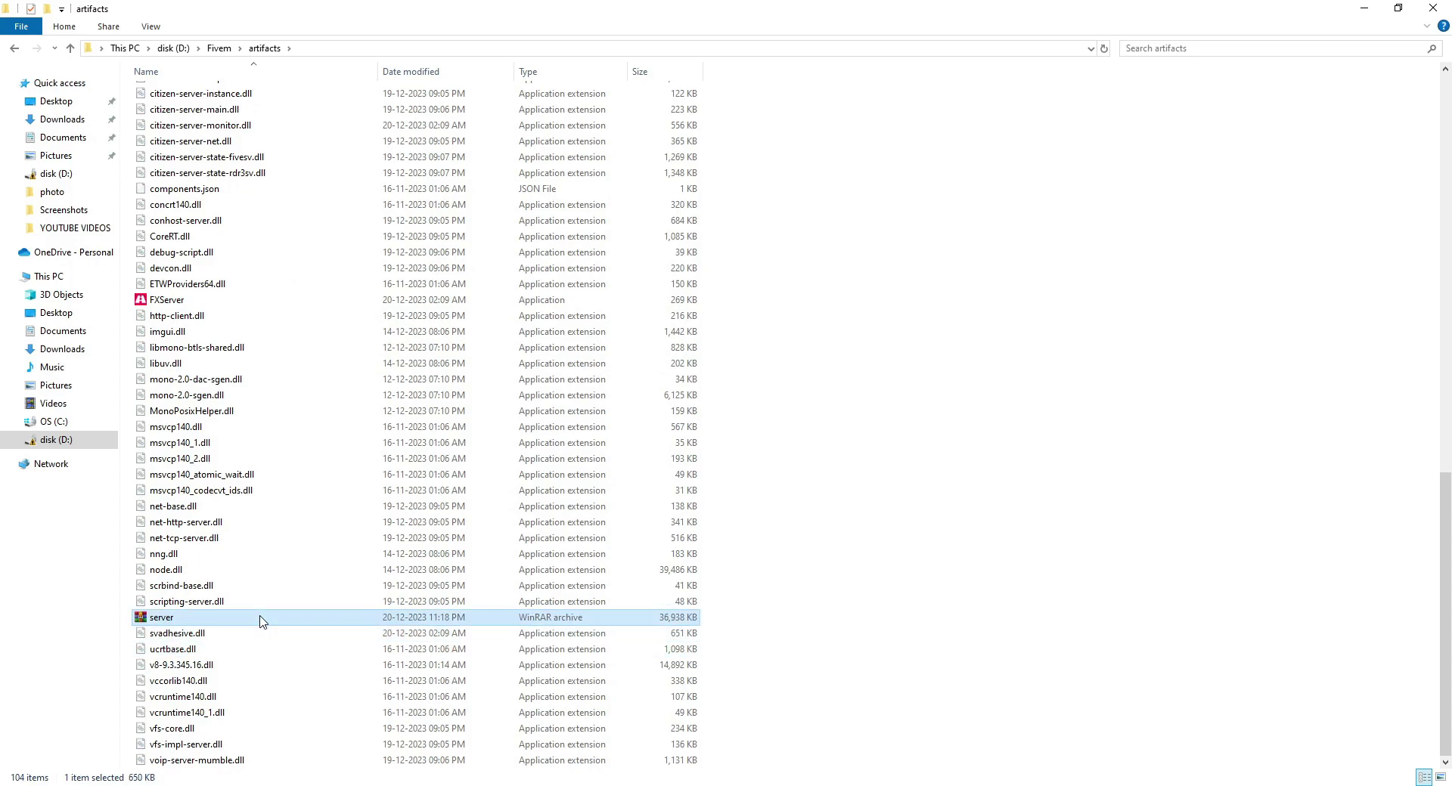
pyautogui.press('Delete')
pyautogui.scroll(4, 260, 443)
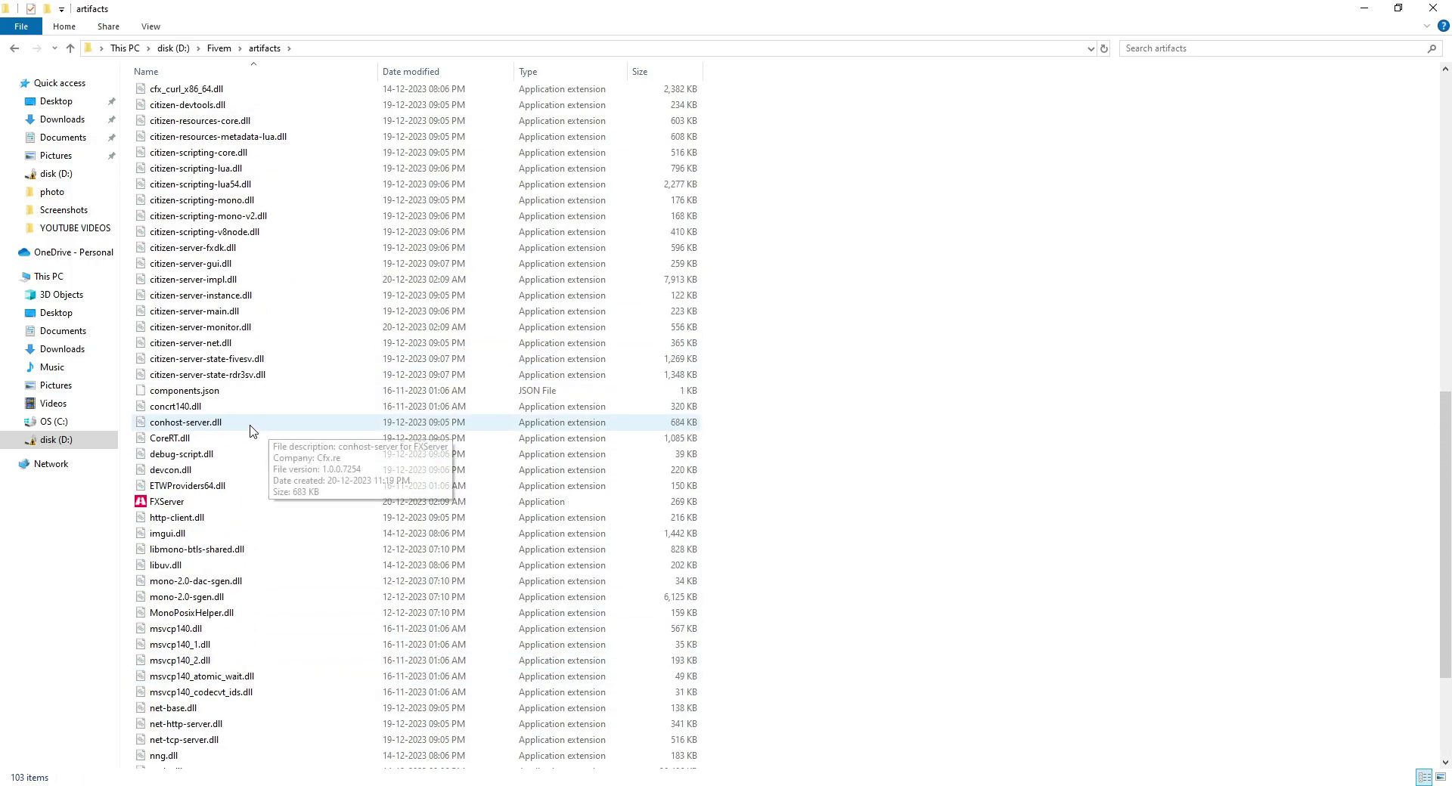
pyautogui.click(175, 503)
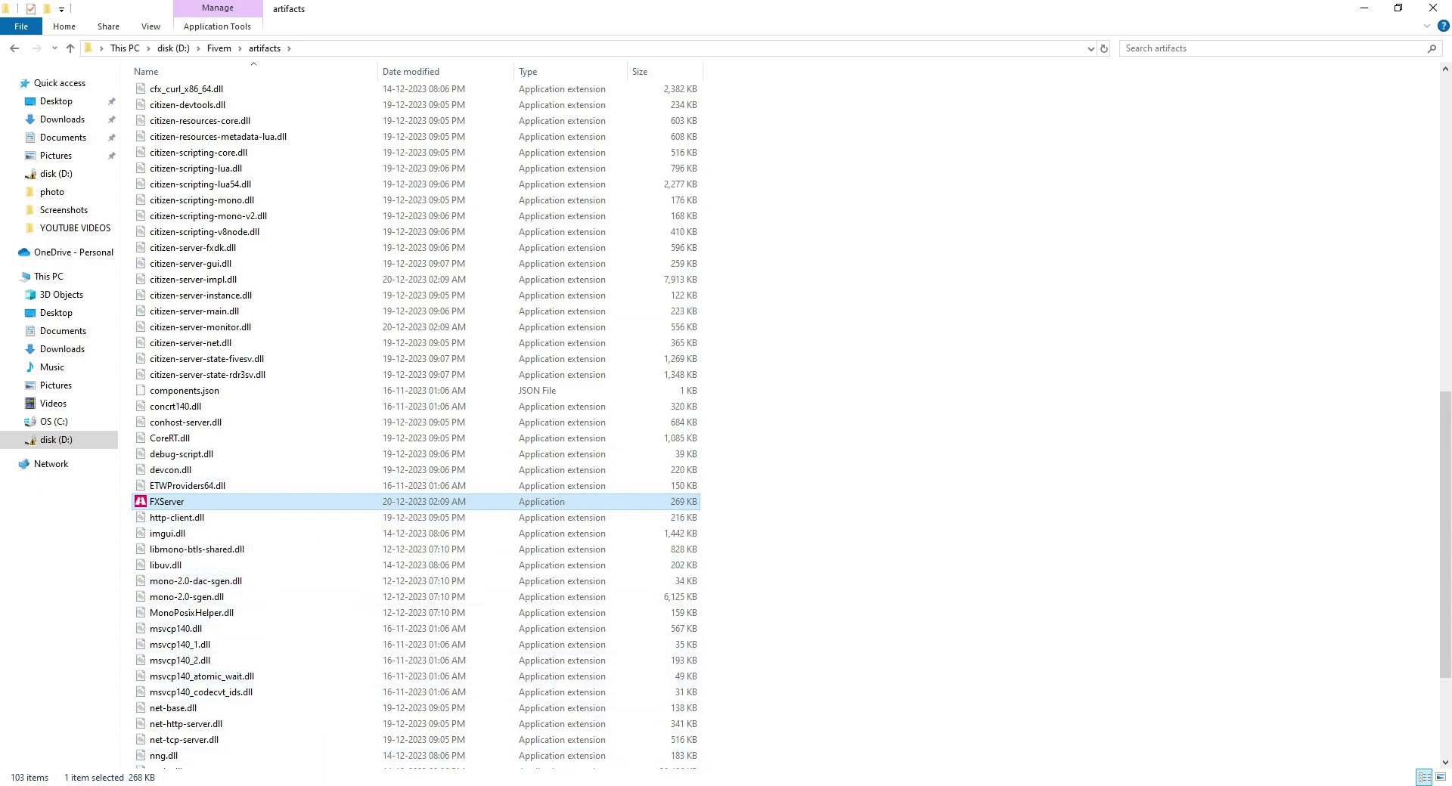
# Create a Cfx.re forum account by signing up with the existing Google account.
pyautogui.click(389, 783)
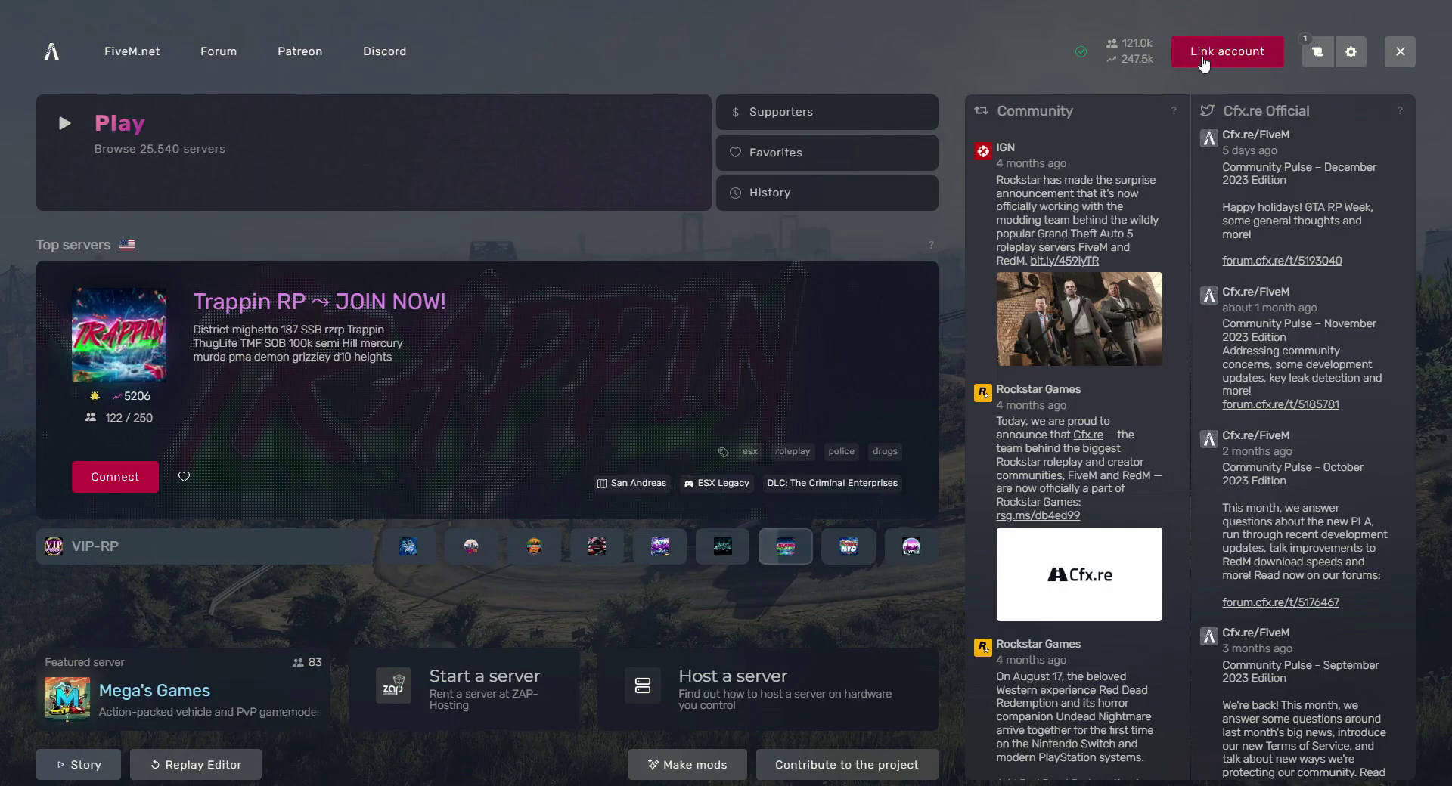
pyautogui.click(321, 781)
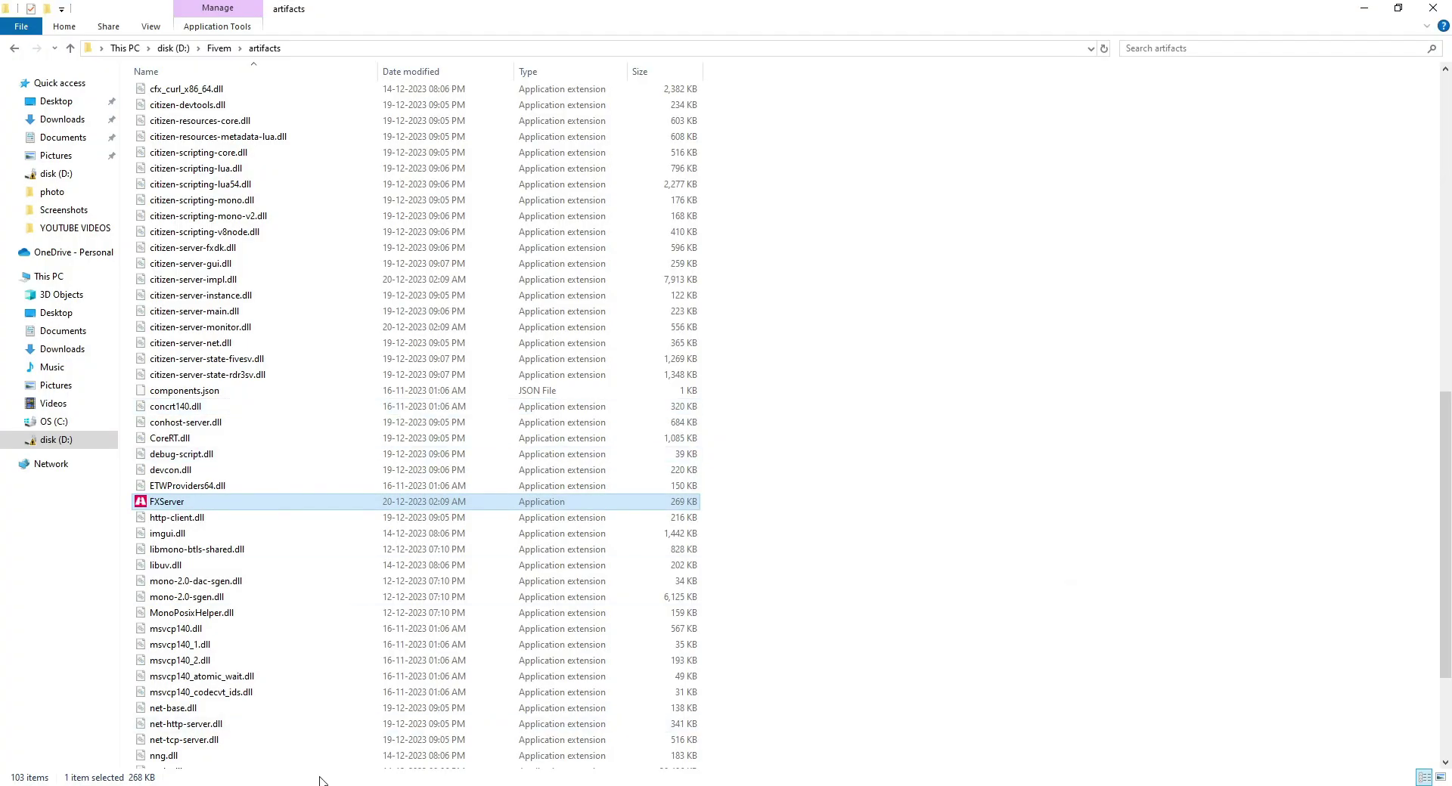
pyautogui.click(227, 750)
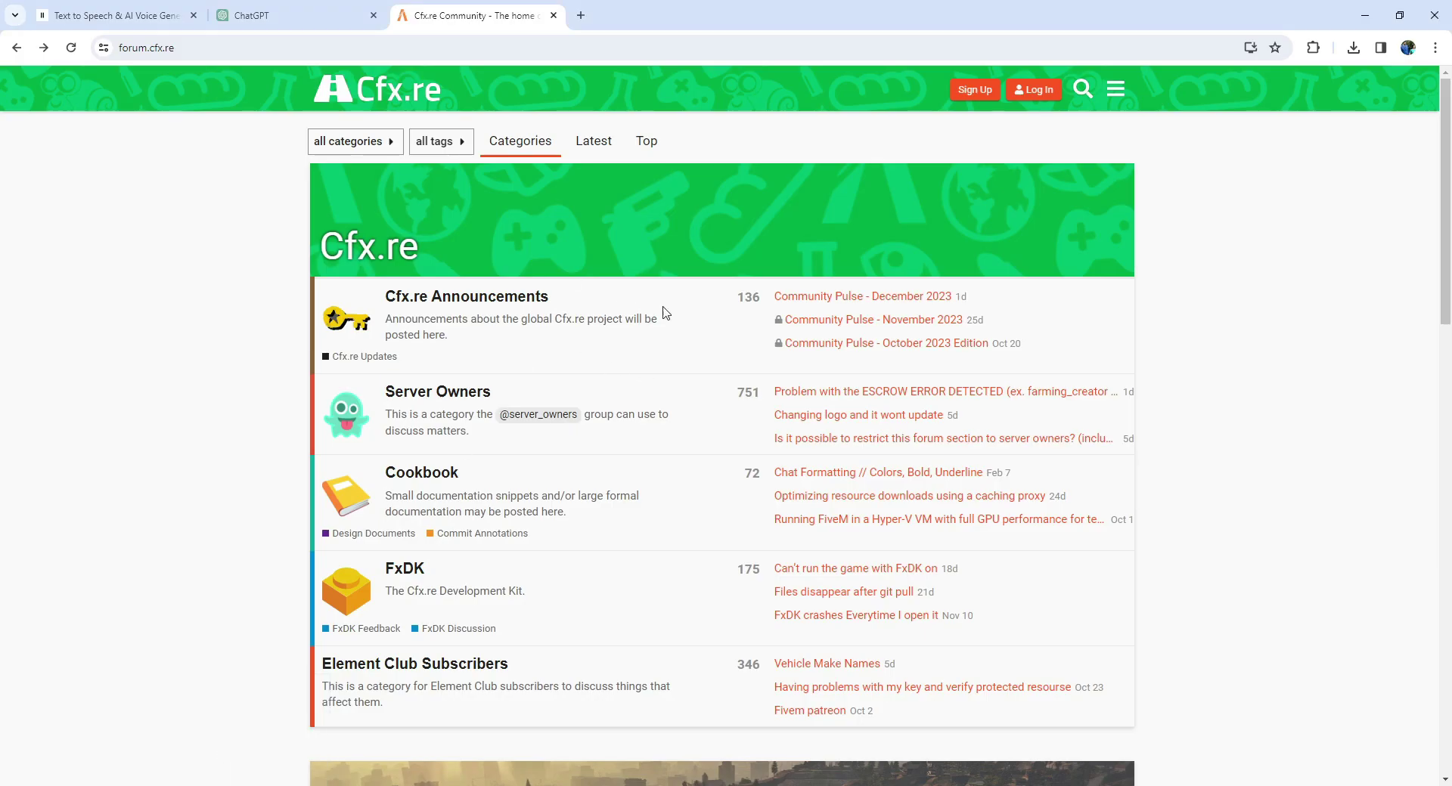
pyautogui.click(974, 89)
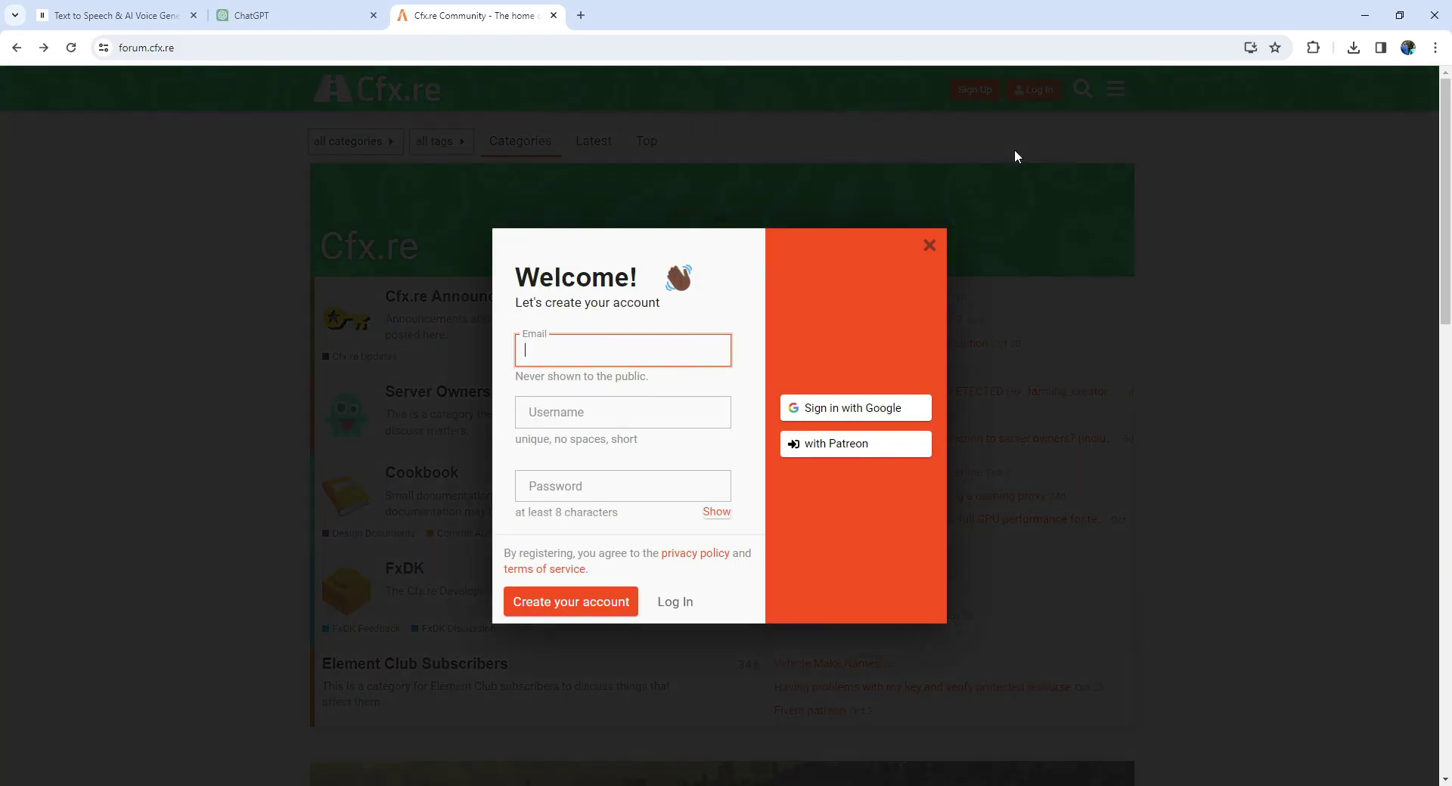
pyautogui.click(874, 409)
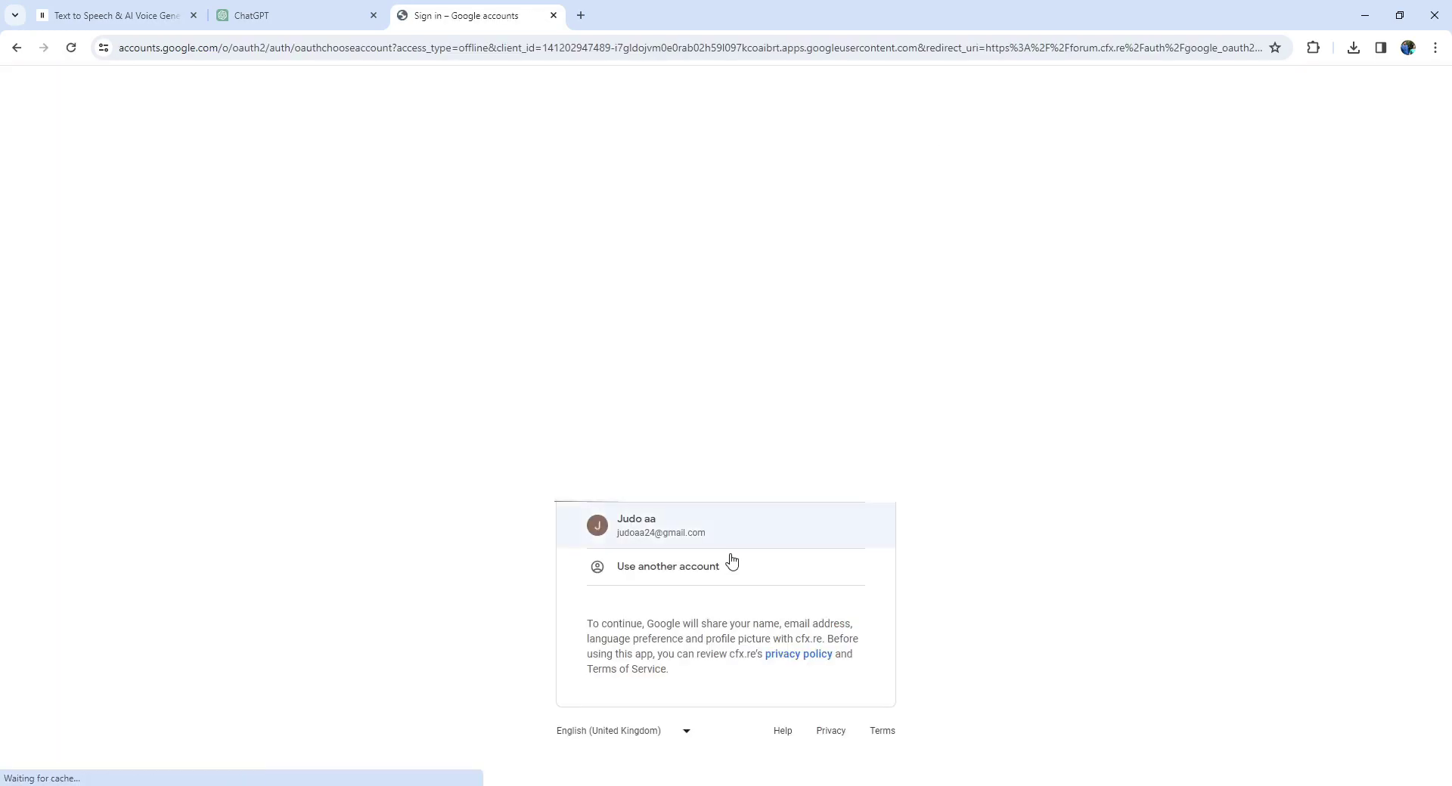
pyautogui.click(733, 536)
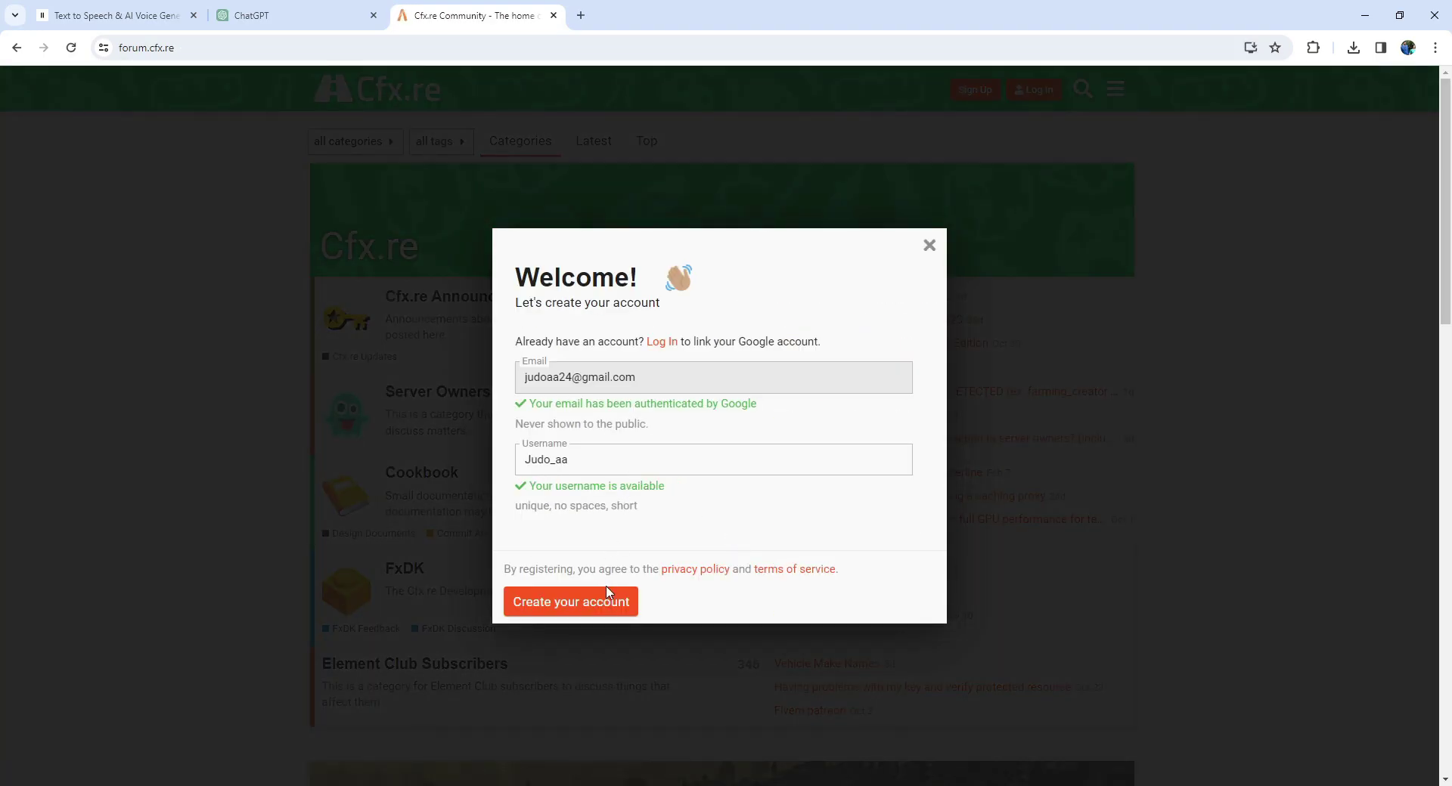
pyautogui.click(609, 594)
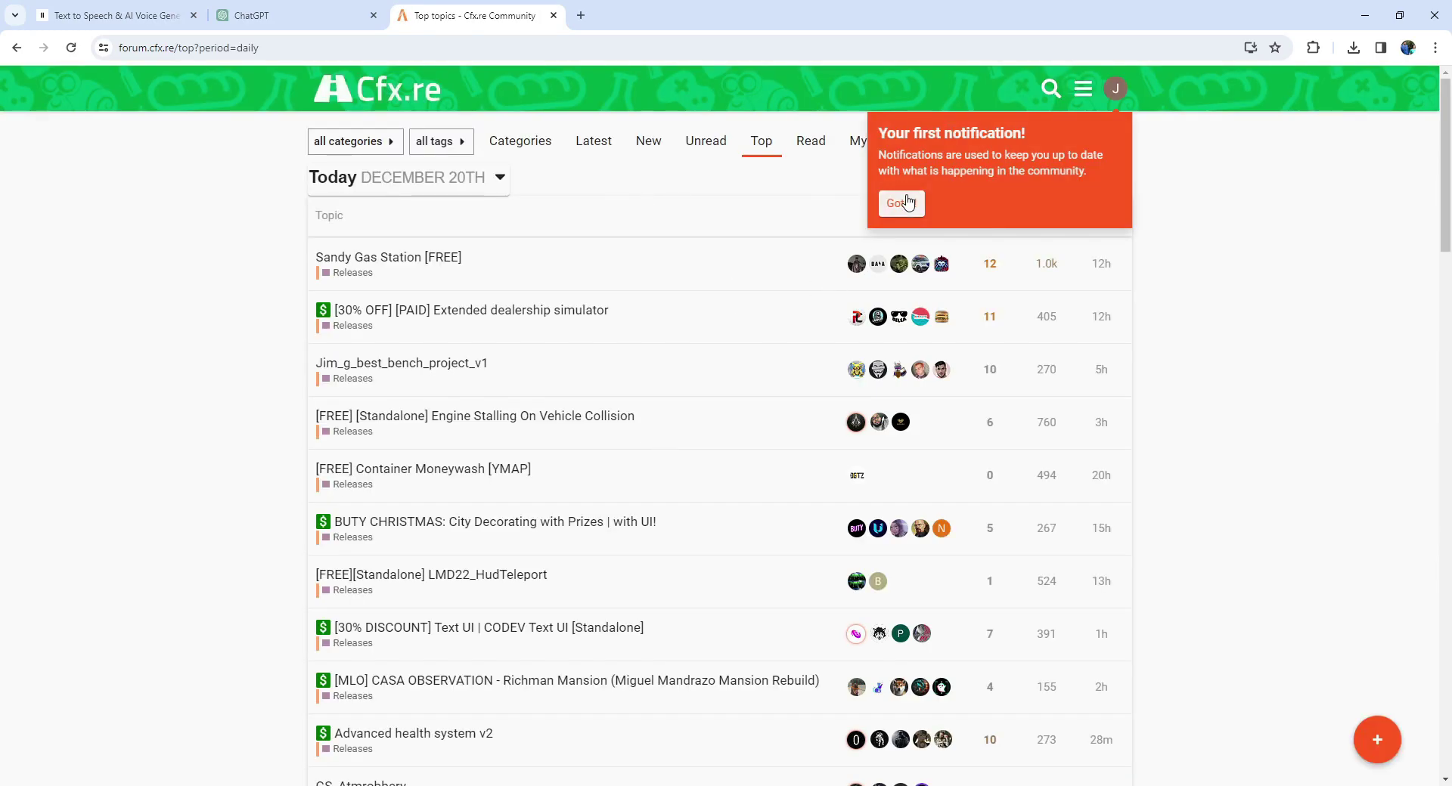
# Link the new Cfx.re account to the FiveM launcher by authorizing access.
pyautogui.click(897, 198)
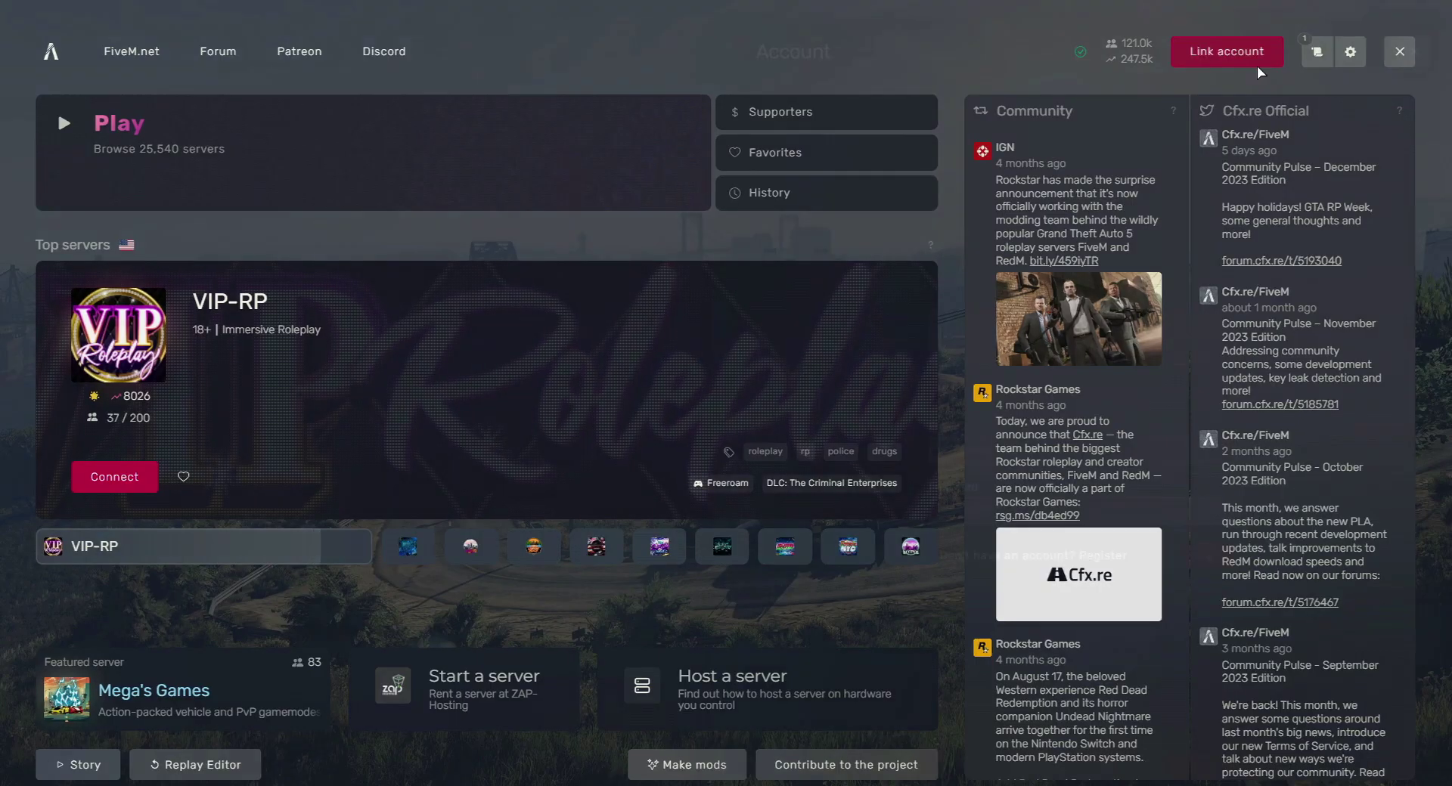
pyautogui.click(1251, 53)
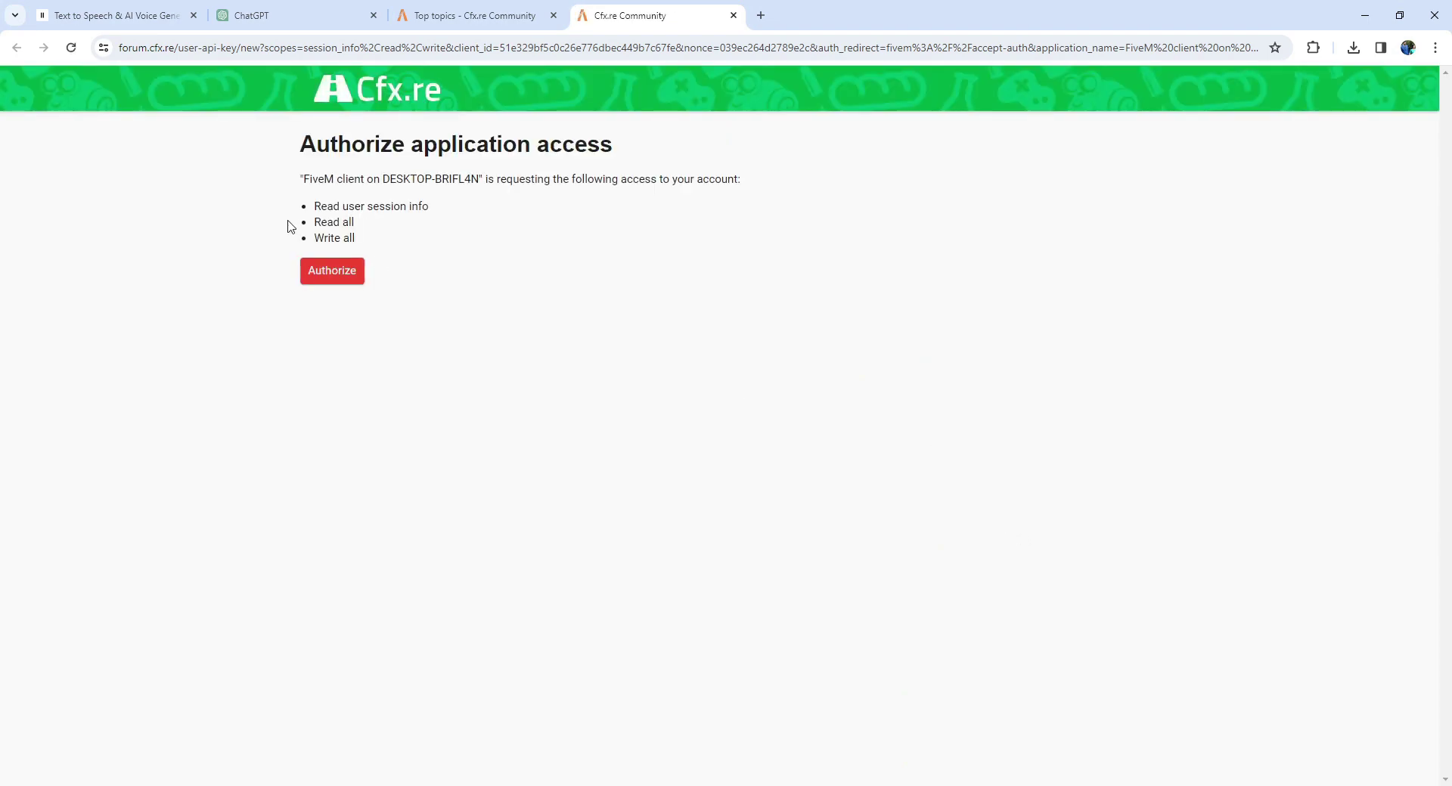
pyautogui.click(332, 271)
pyautogui.click(780, 187)
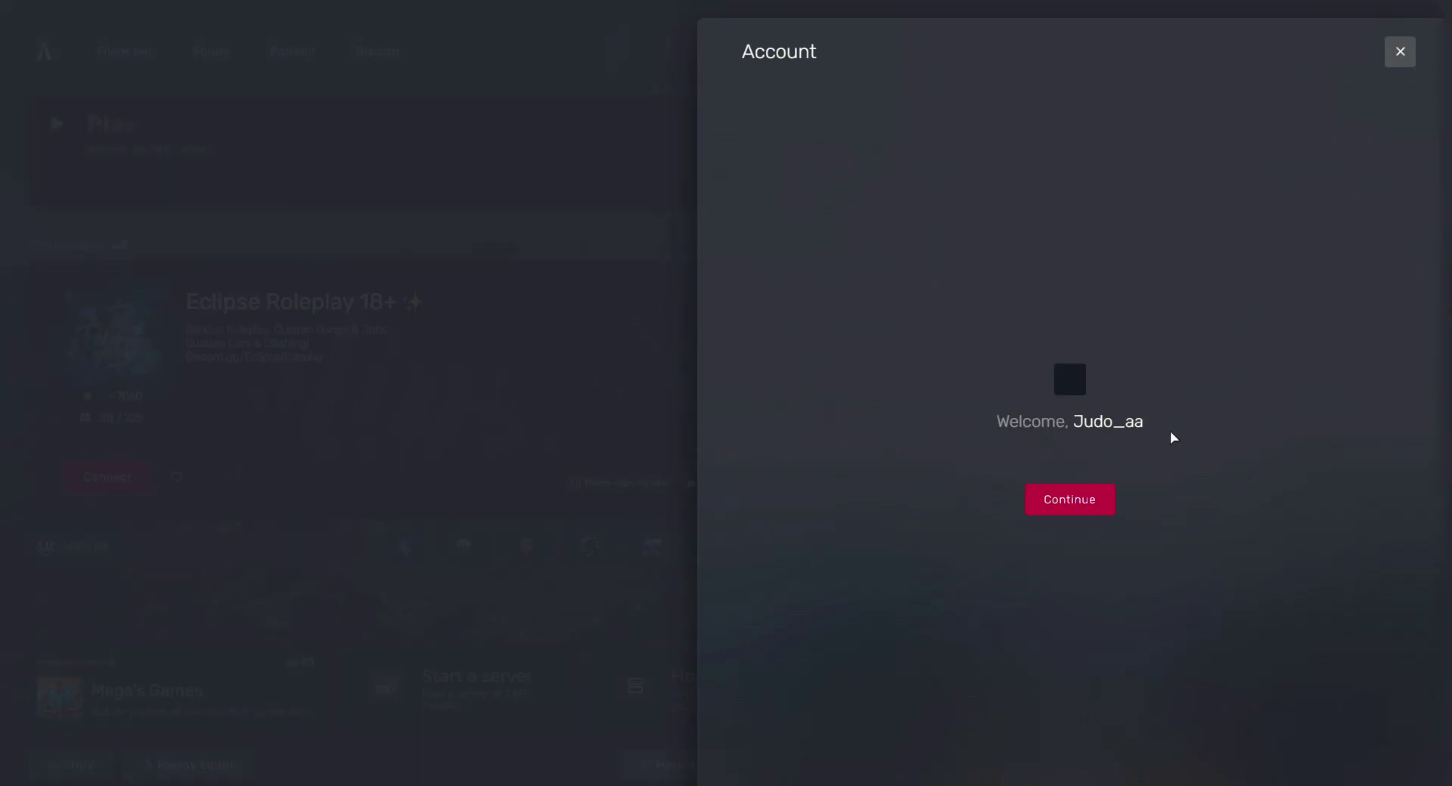
pyautogui.click(1102, 502)
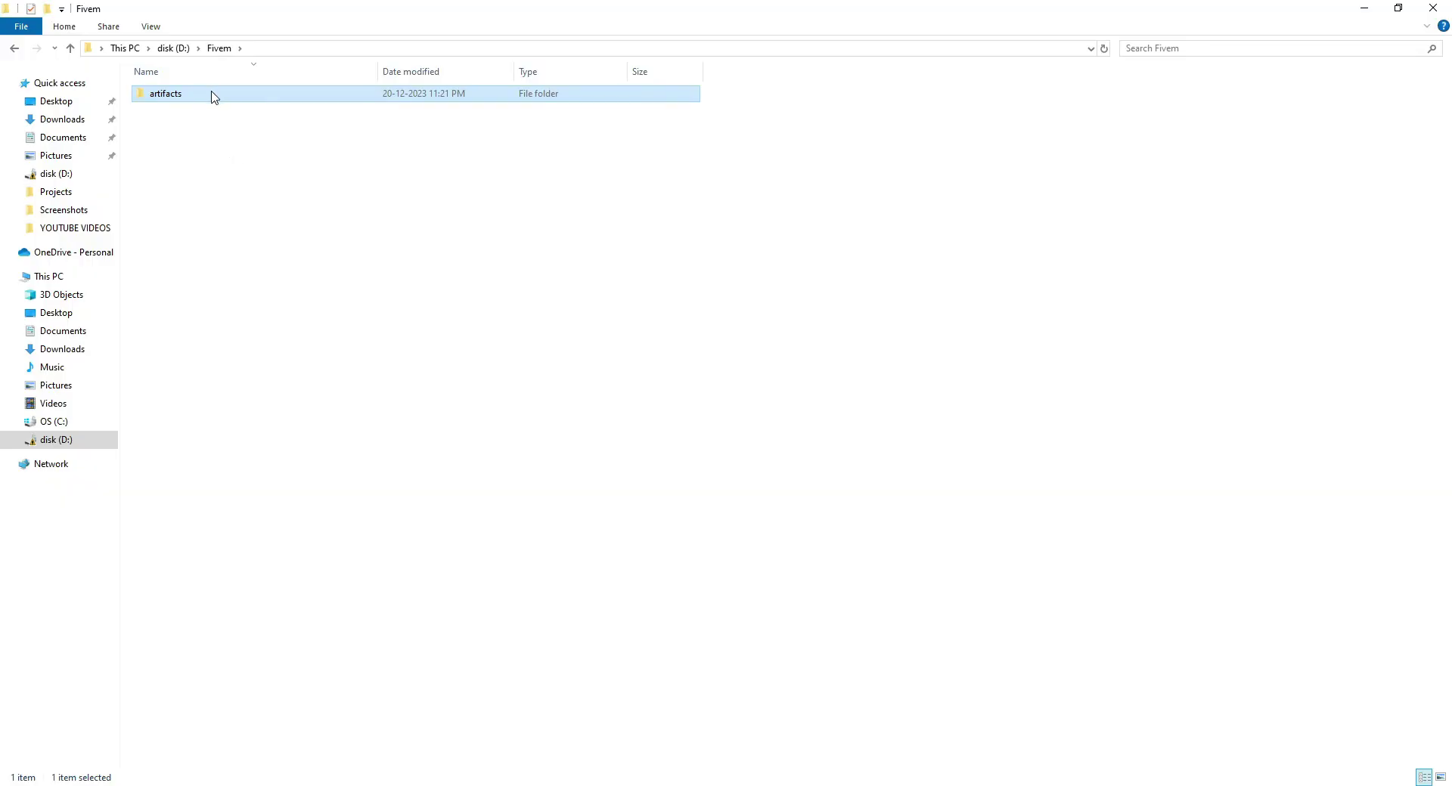
# Launch FXServer.exe from the D:\Fivem\artifacts folder.
pyautogui.doubleClick(213, 94)
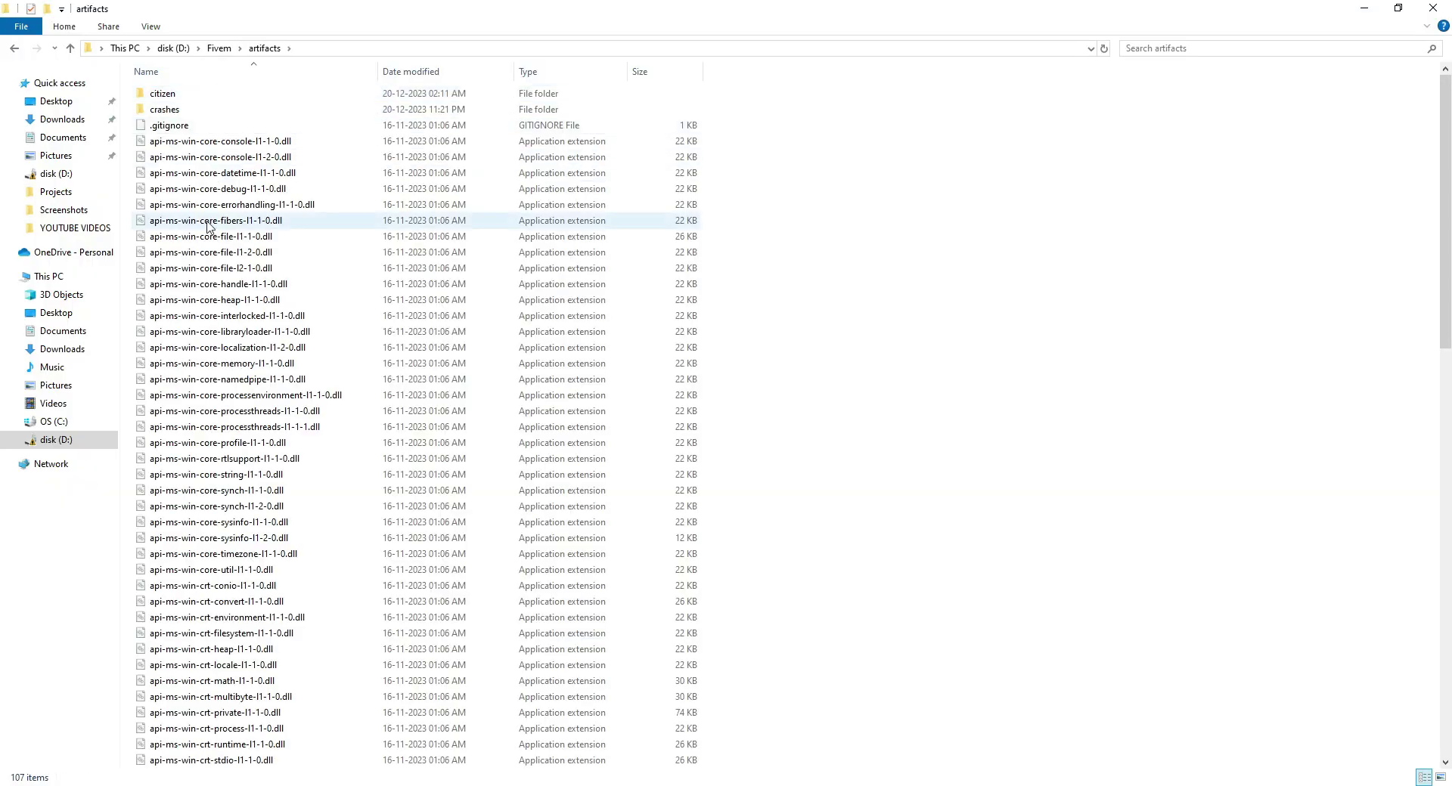
pyautogui.scroll(-10, 189, 409)
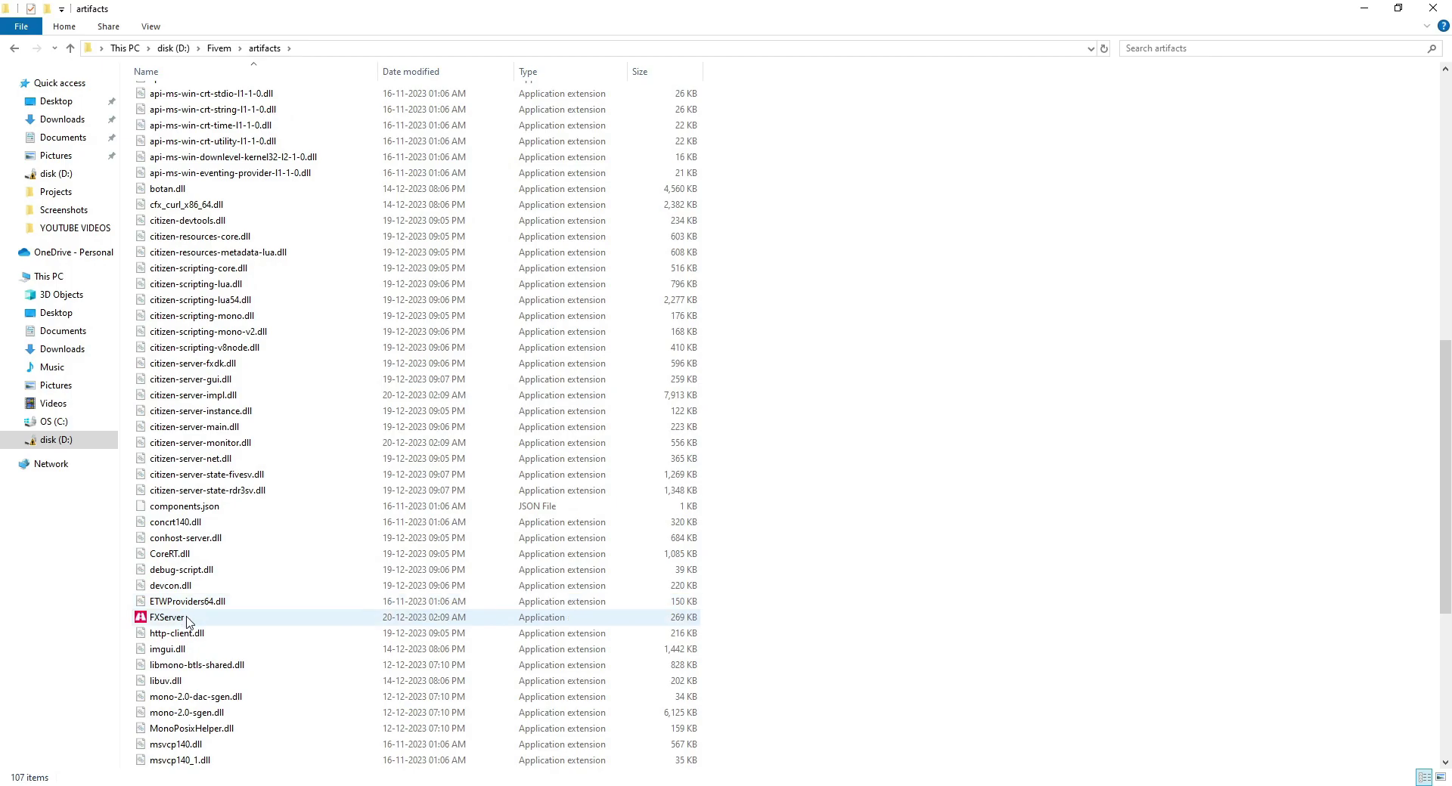
pyautogui.doubleClick(168, 618)
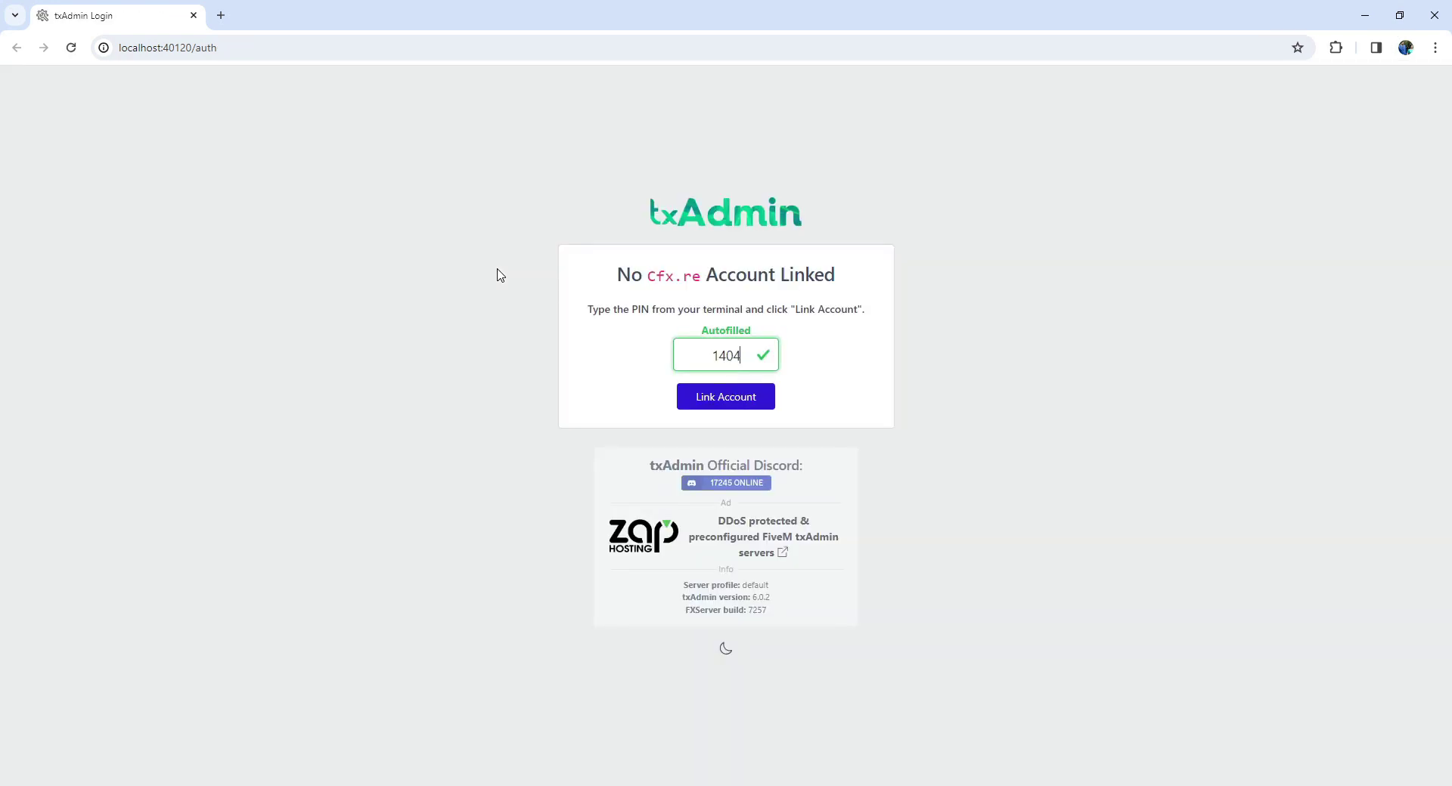
# Link the Cfx.re account using the autofilled PIN and create the master account with a confirmed backup password.
pyautogui.click(753, 412)
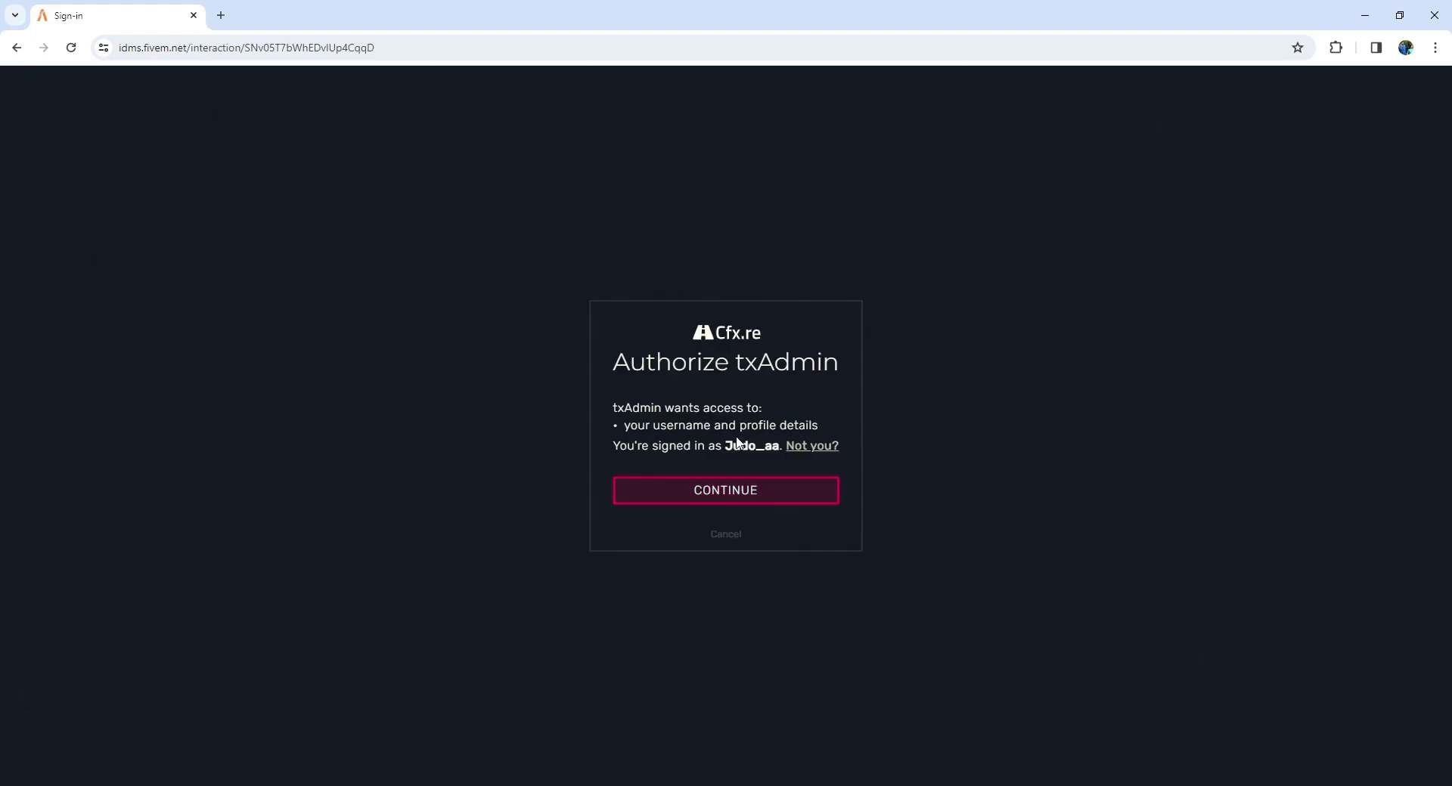
pyautogui.click(742, 492)
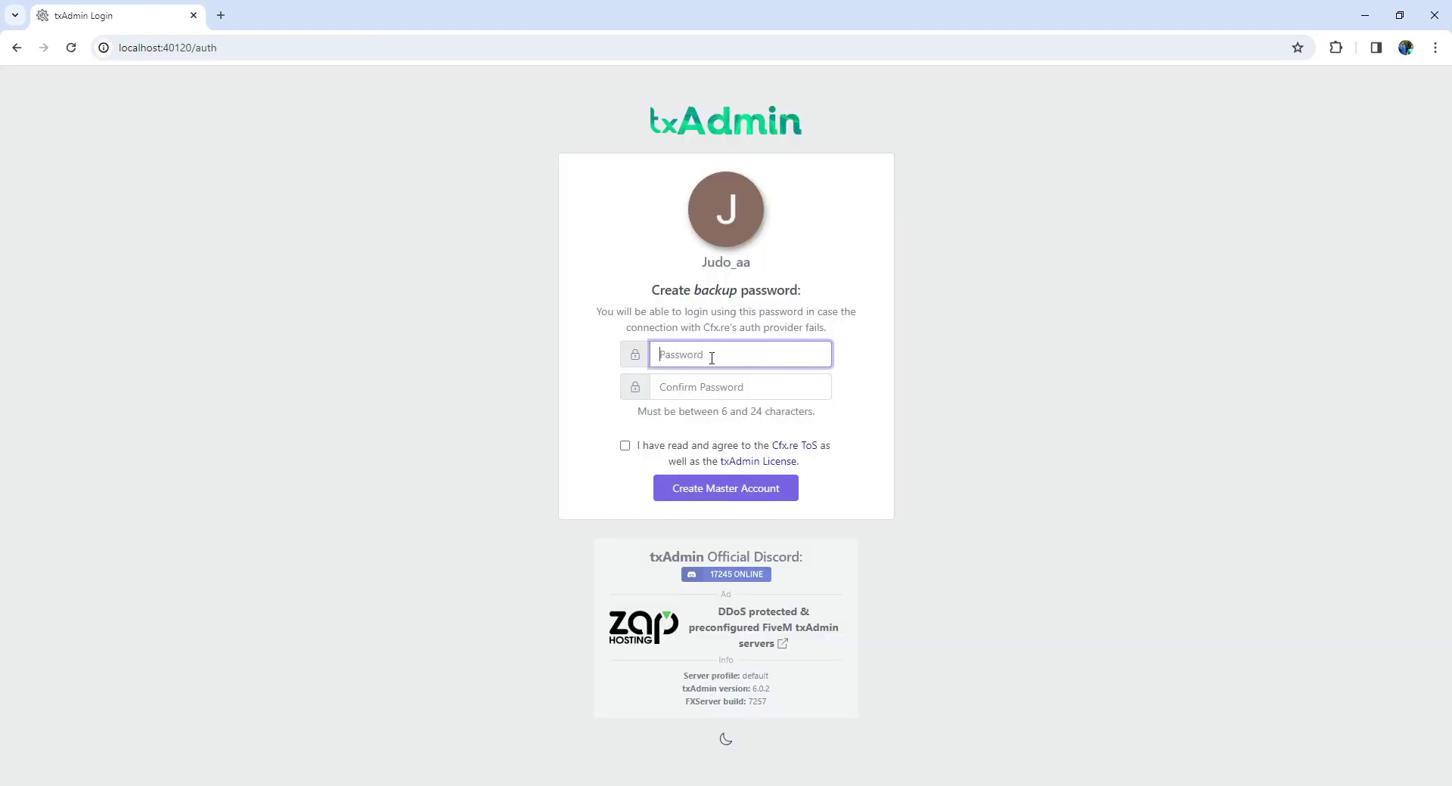
pyautogui.write('•')
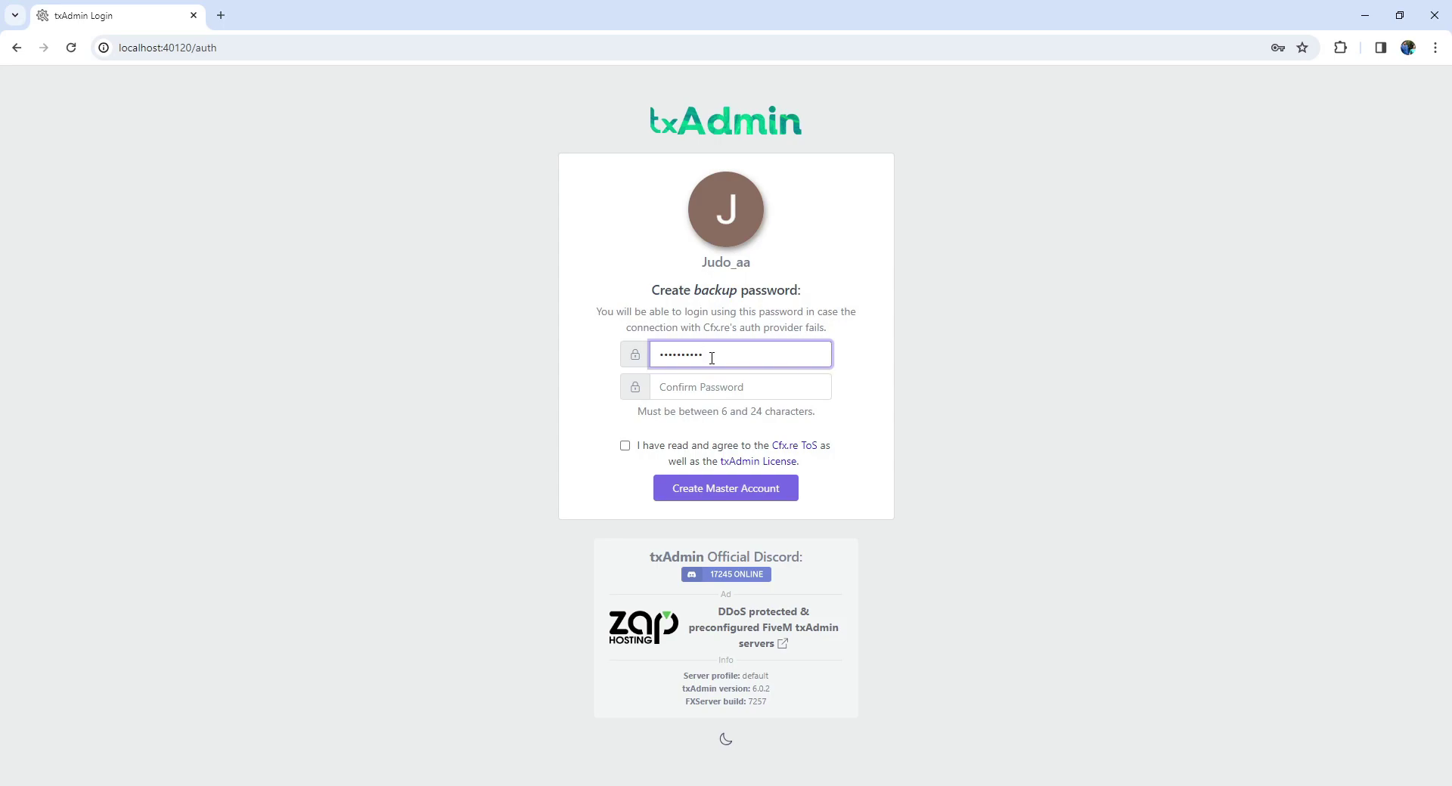
pyautogui.click(704, 387)
pyautogui.write('•')
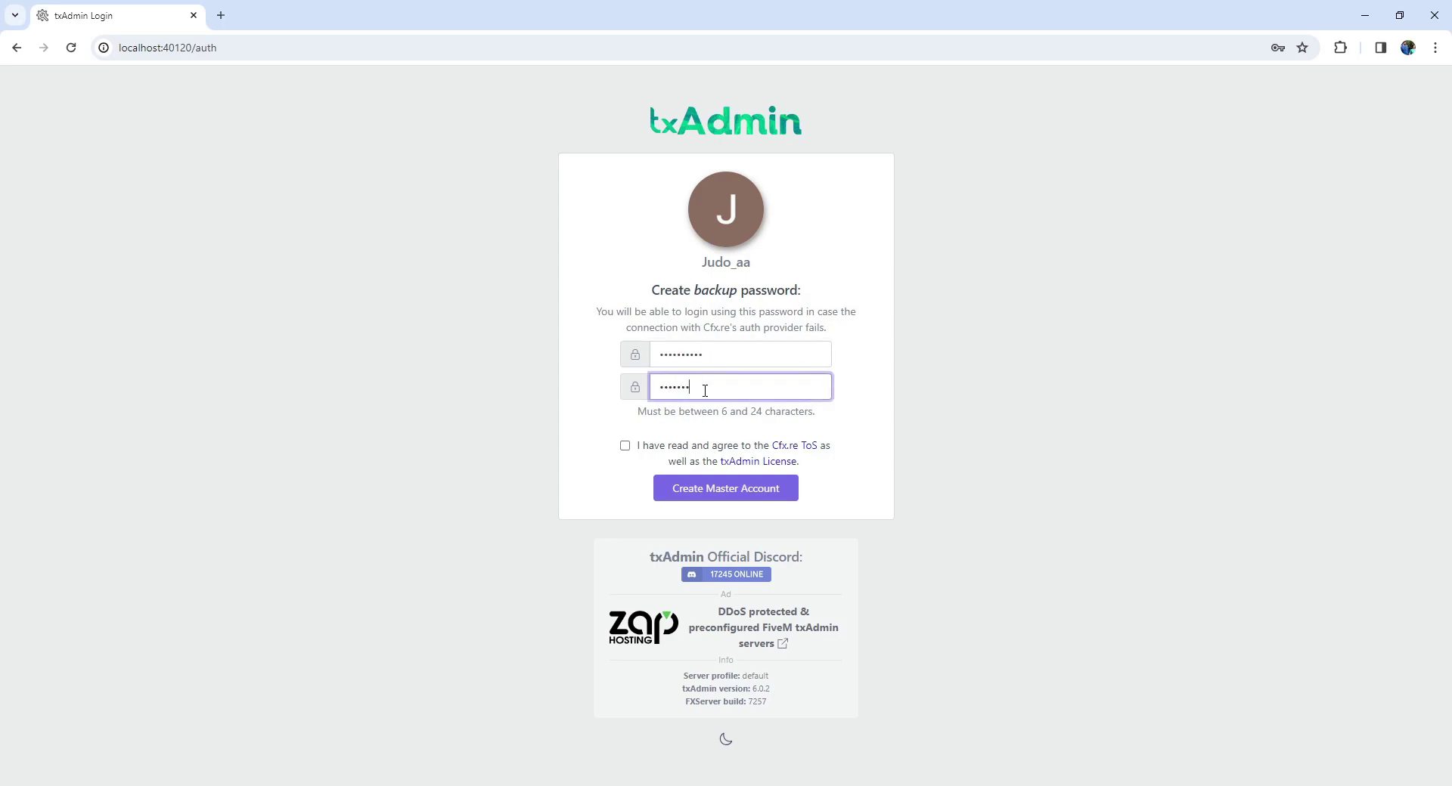
pyautogui.click(625, 446)
pyautogui.click(690, 490)
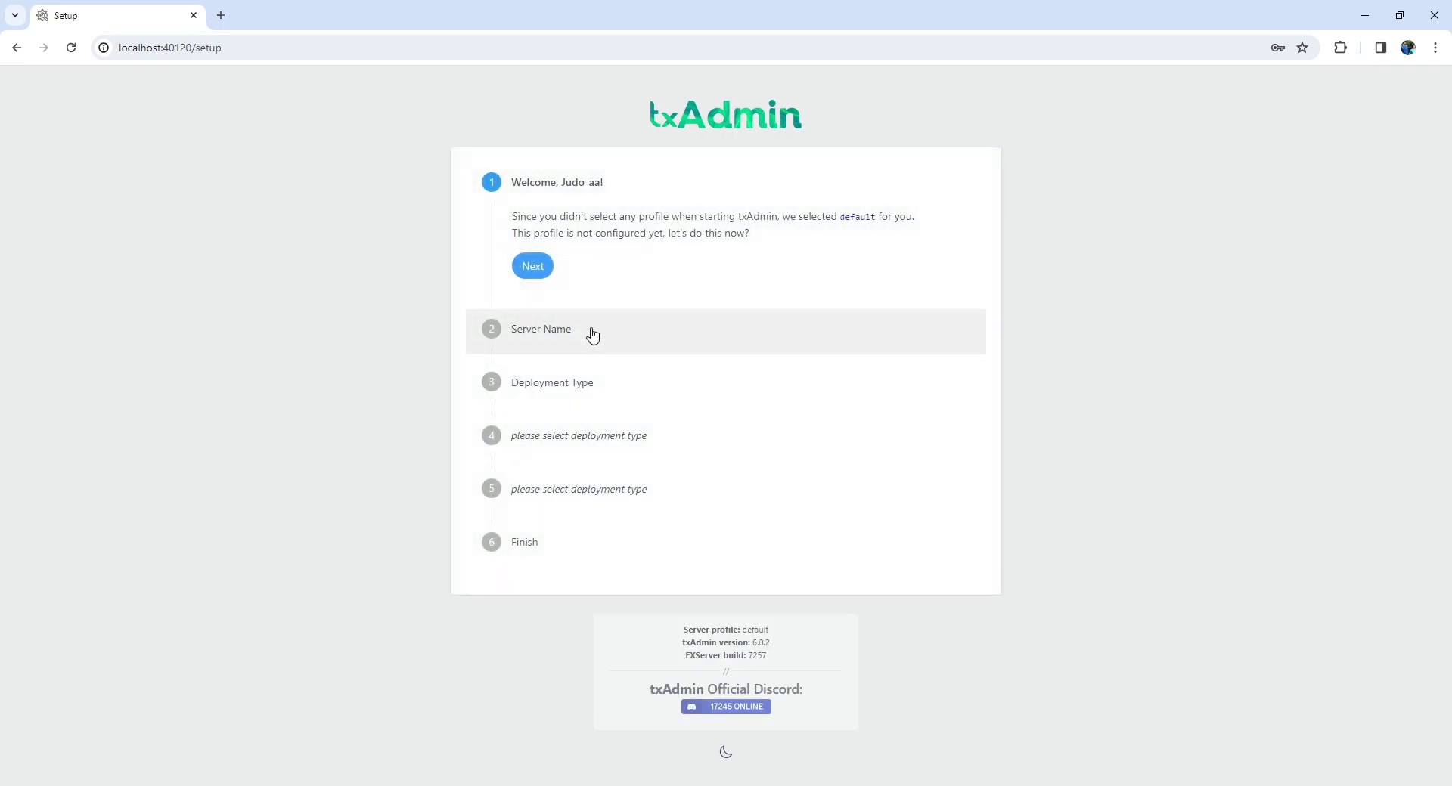
# Replace the default server name change-me with a new server name.
pyautogui.click(541, 270)
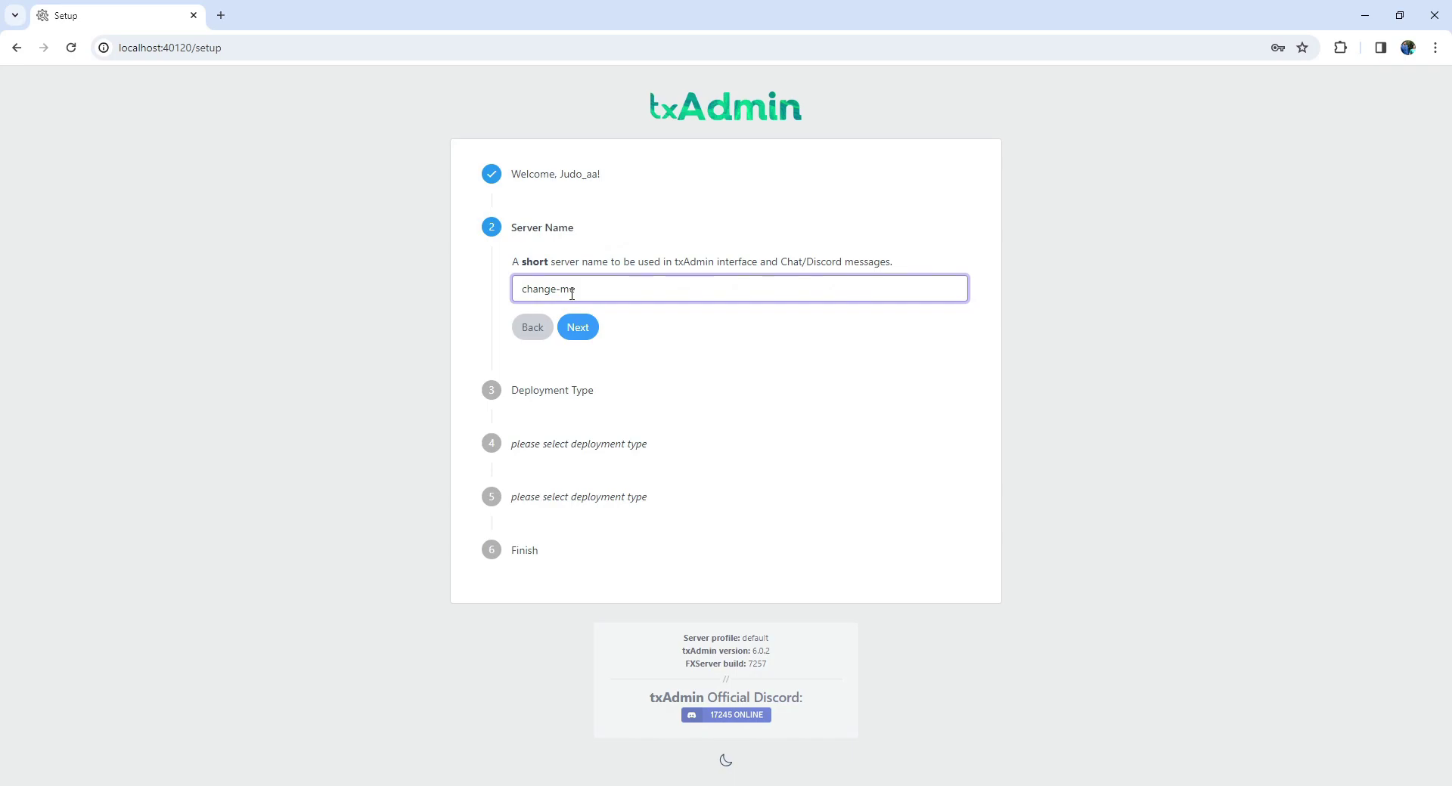
pyautogui.tripleClick(572, 292)
pyautogui.press('BackSpace')
pyautogui.write('Judo Dev and Tech')
pyautogui.click(585, 330)
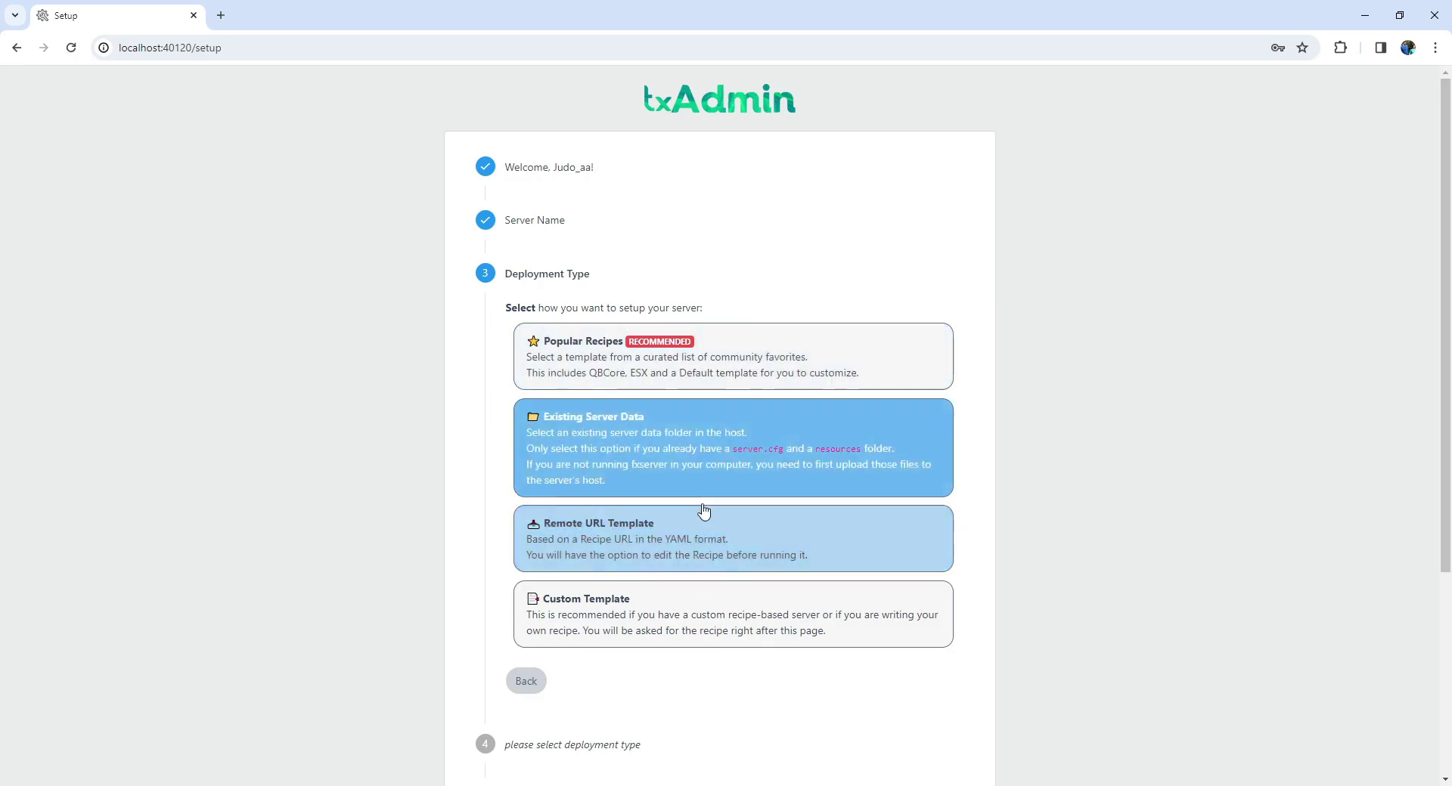
# Choose the QBCore Framework popular recipe, keep the suggested data location, and open the recipe deployer.
pyautogui.click(710, 361)
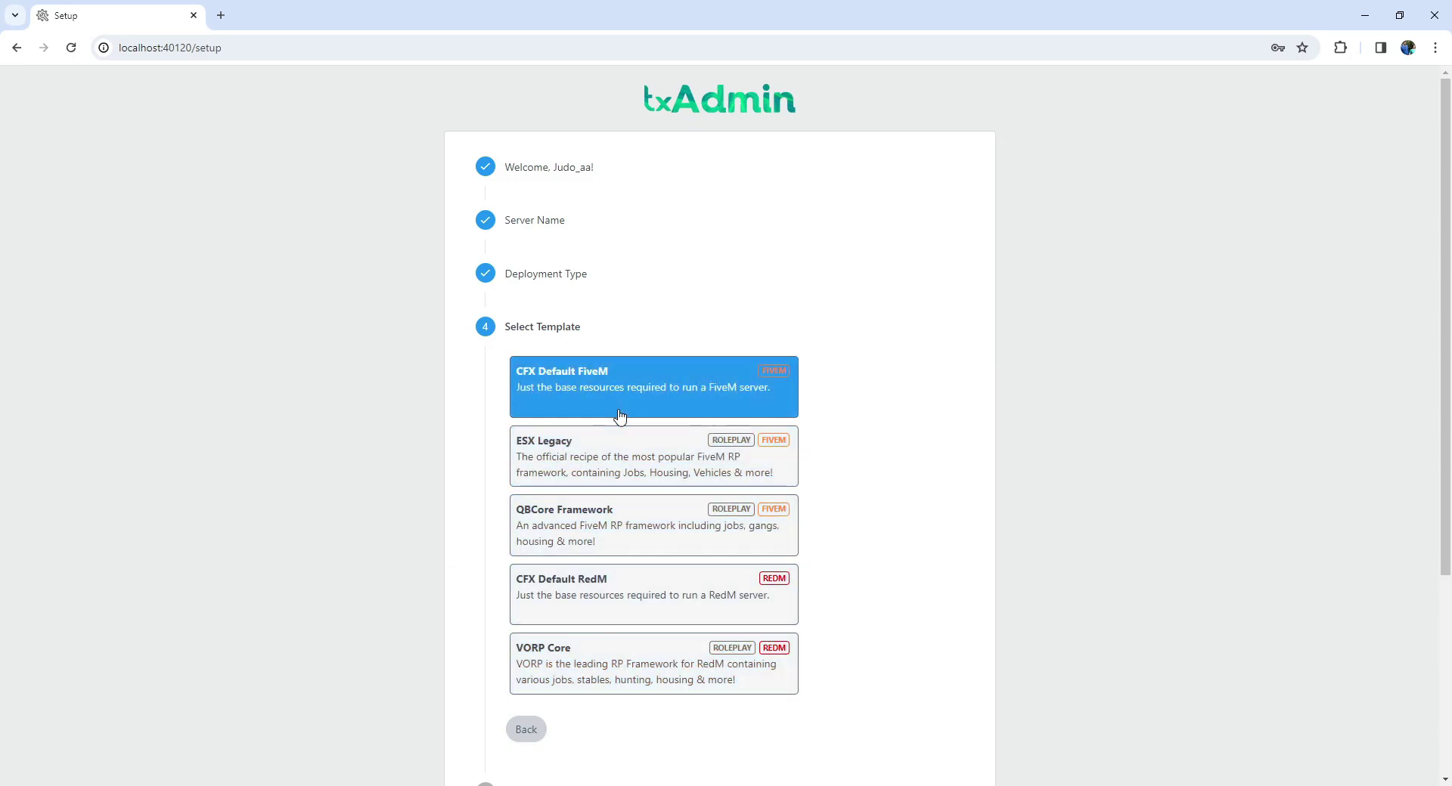
pyautogui.click(581, 533)
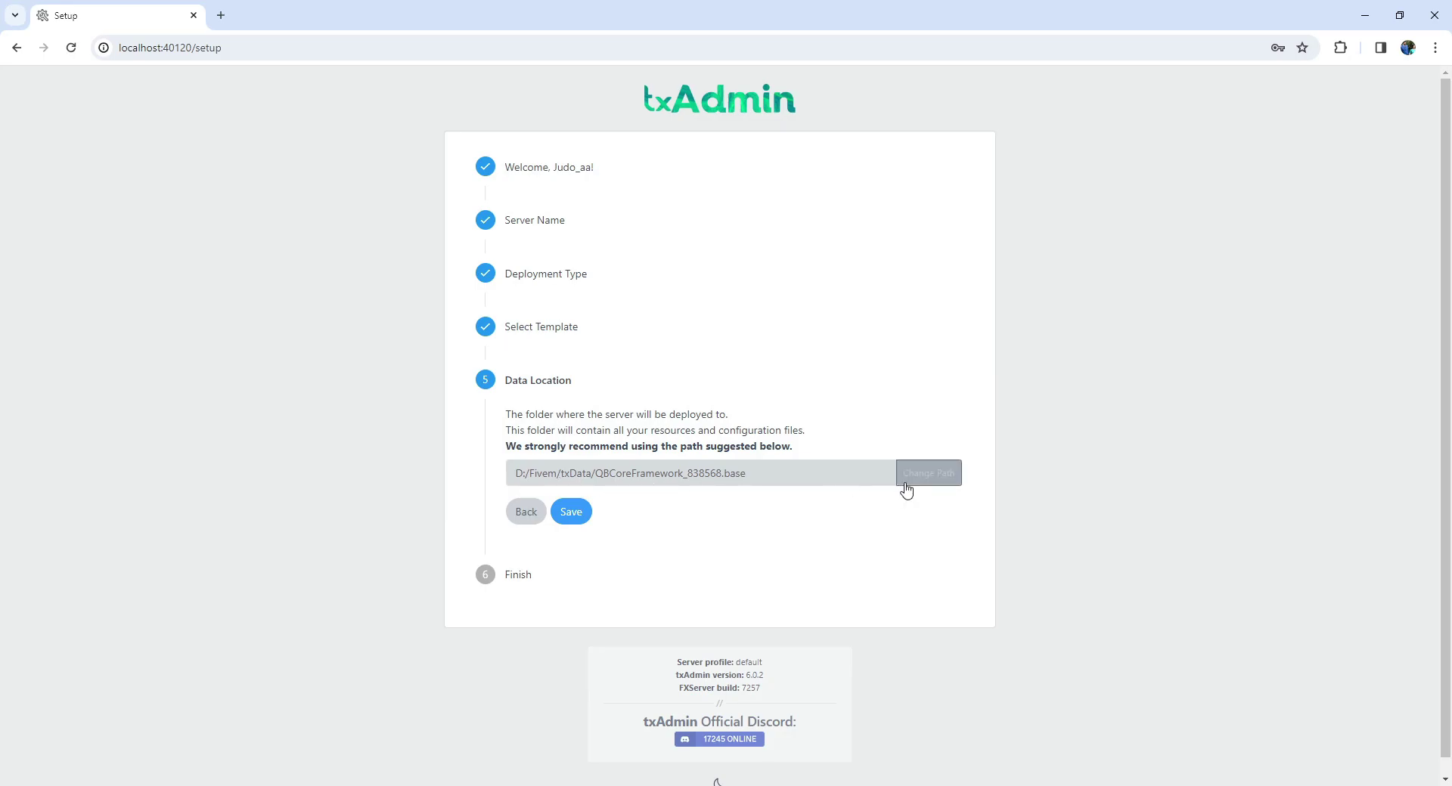
pyautogui.click(581, 521)
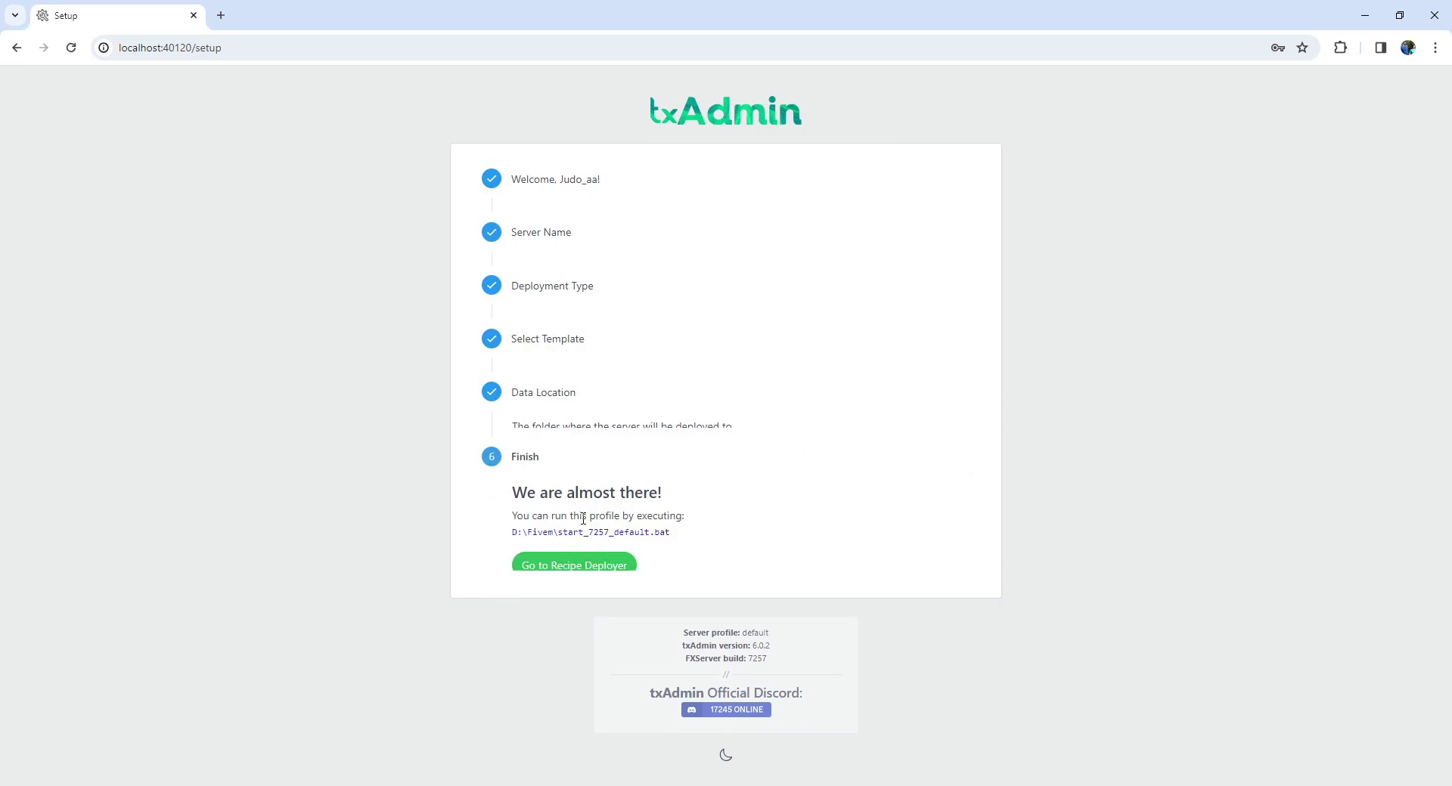
pyautogui.click(581, 566)
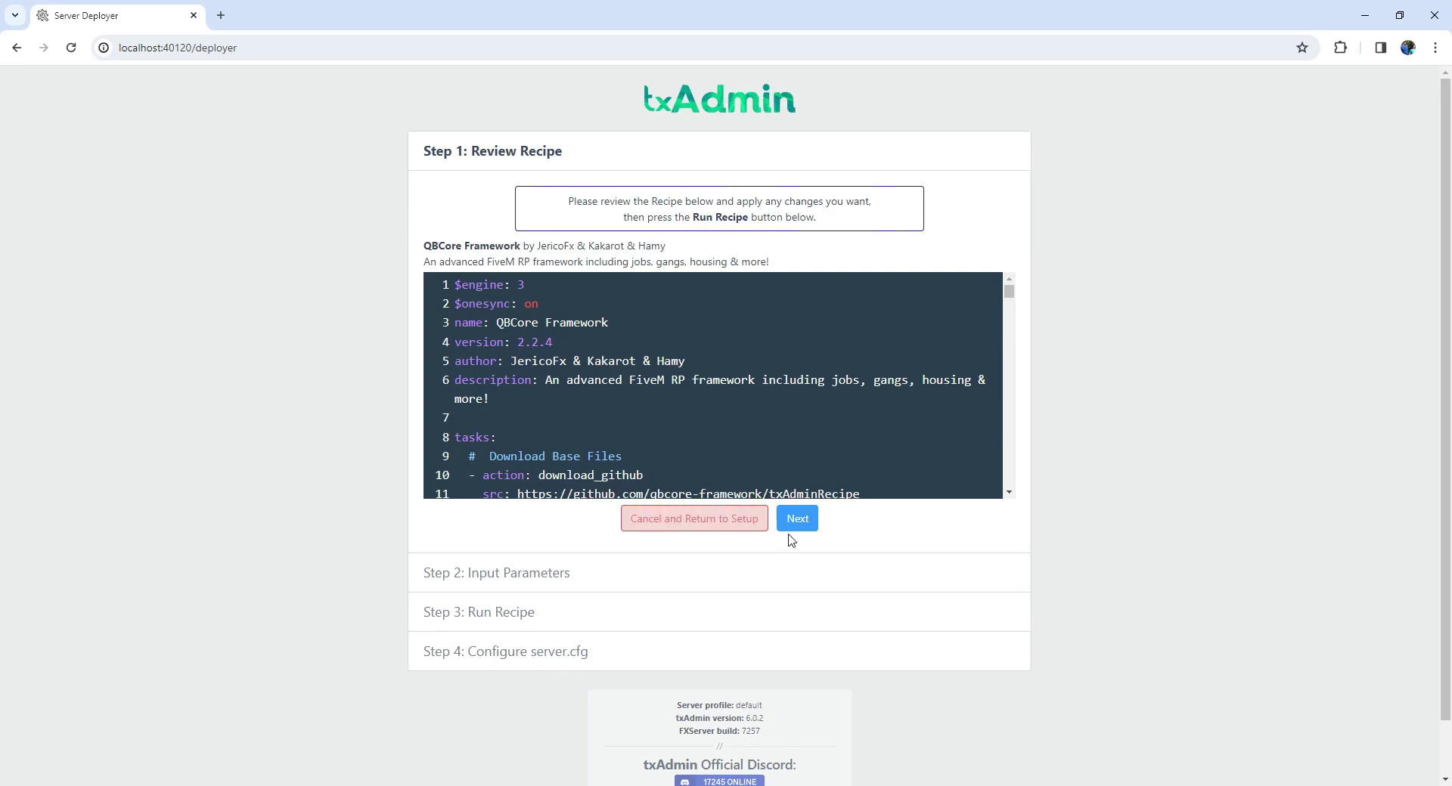
# Accept the QBCore recipe, then open Keymaster, pass Cloudflare's human check and sign in.
pyautogui.click(799, 521)
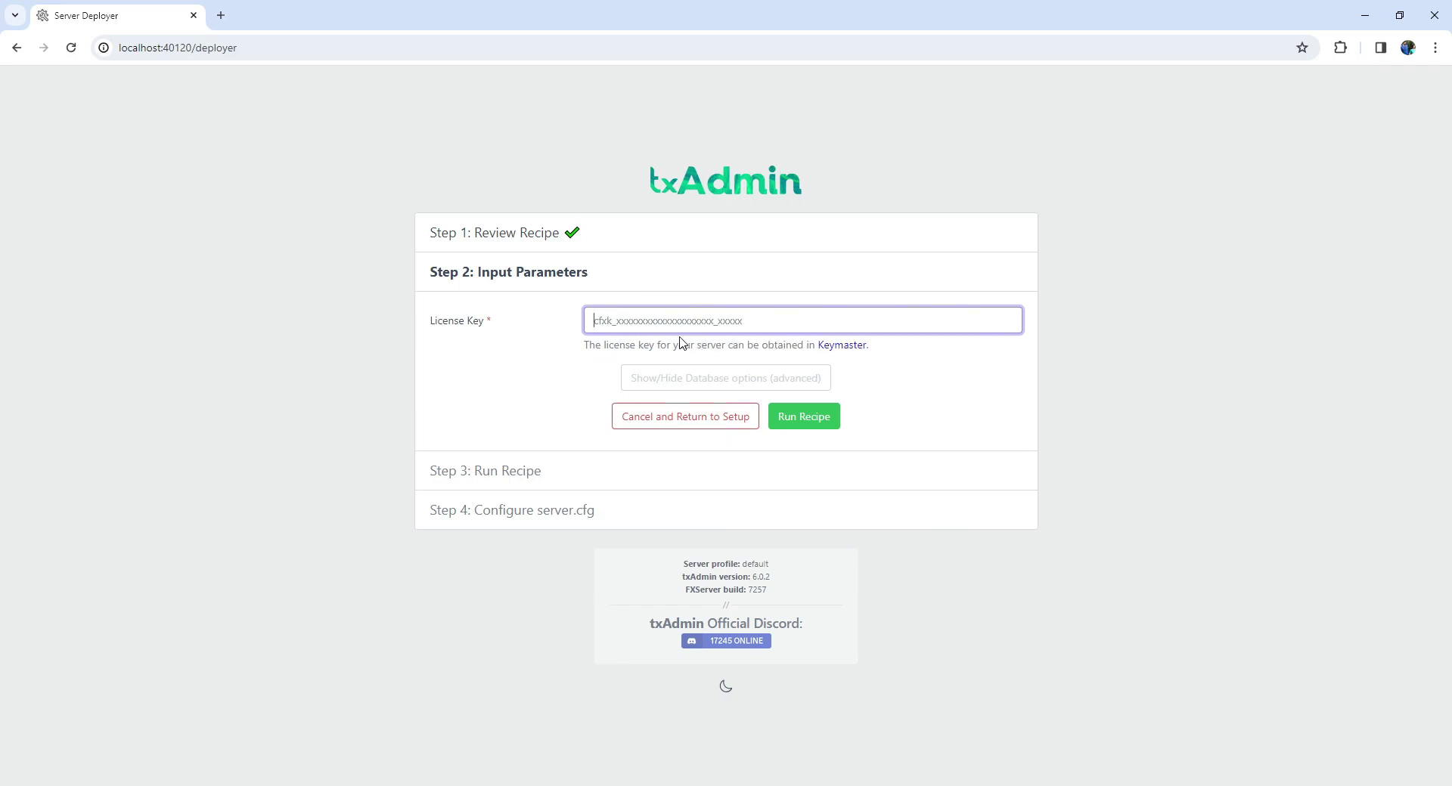
pyautogui.click(828, 346)
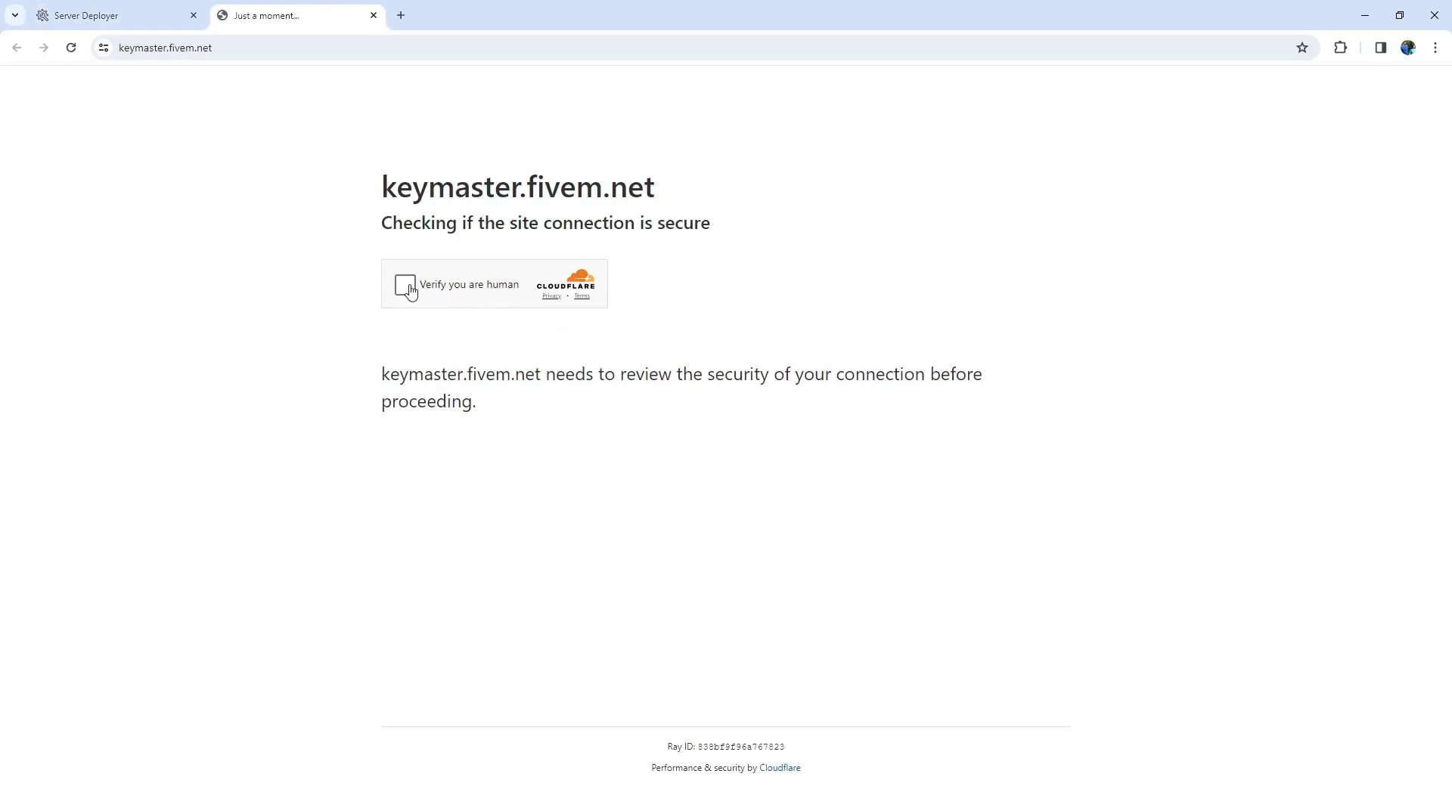
pyautogui.click(405, 285)
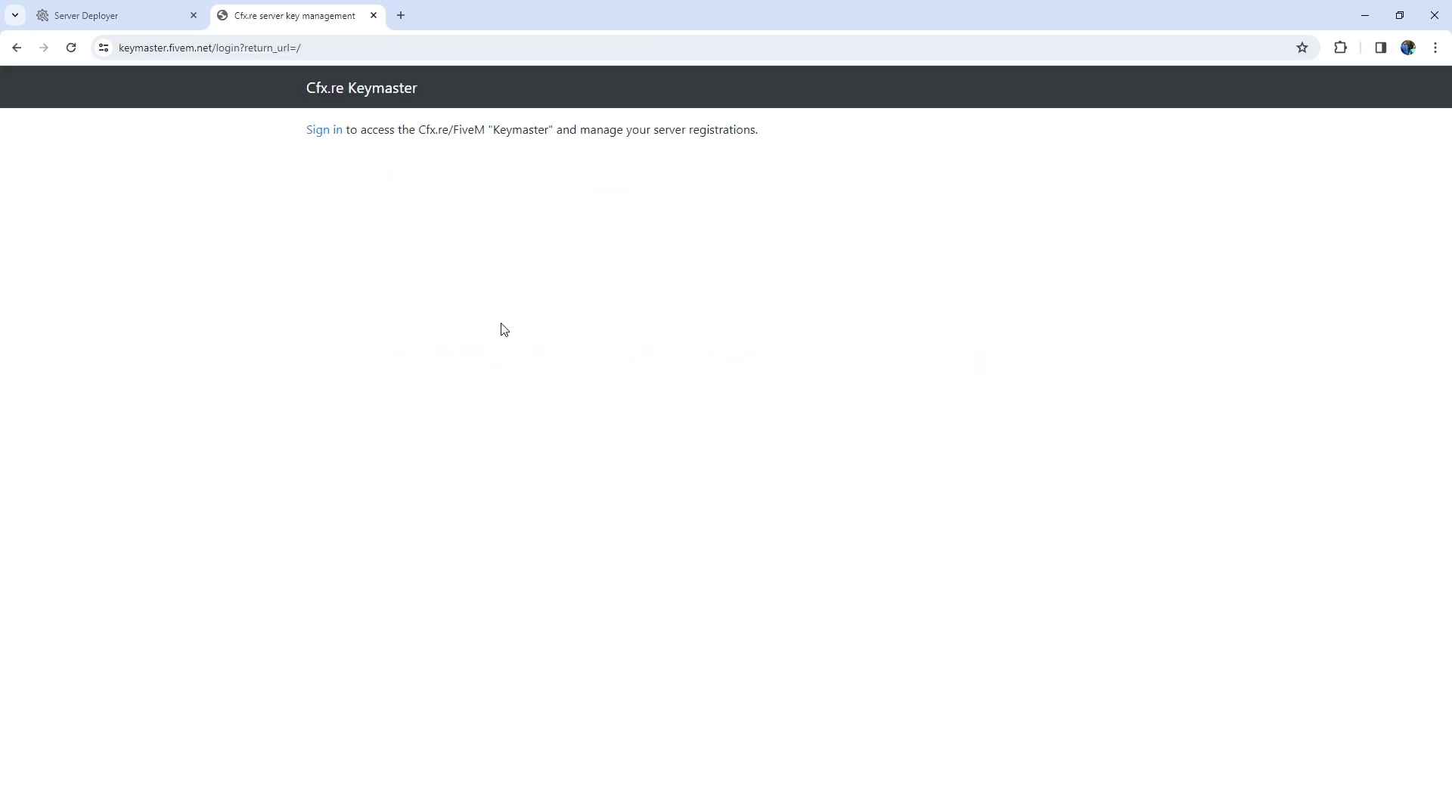
pyautogui.click(324, 130)
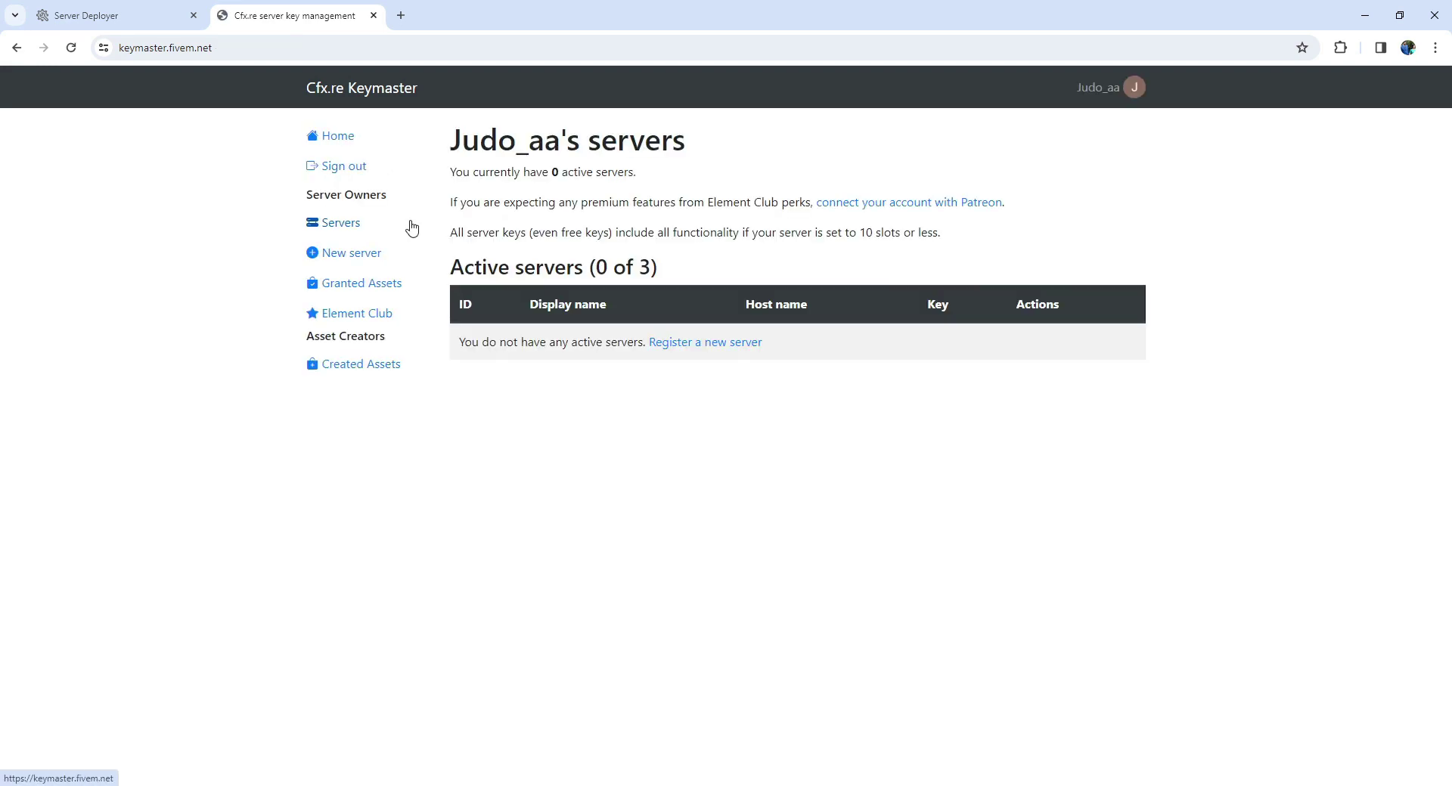
# Start registering a new Keymaster server with the display name Localhost.
pyautogui.click(729, 344)
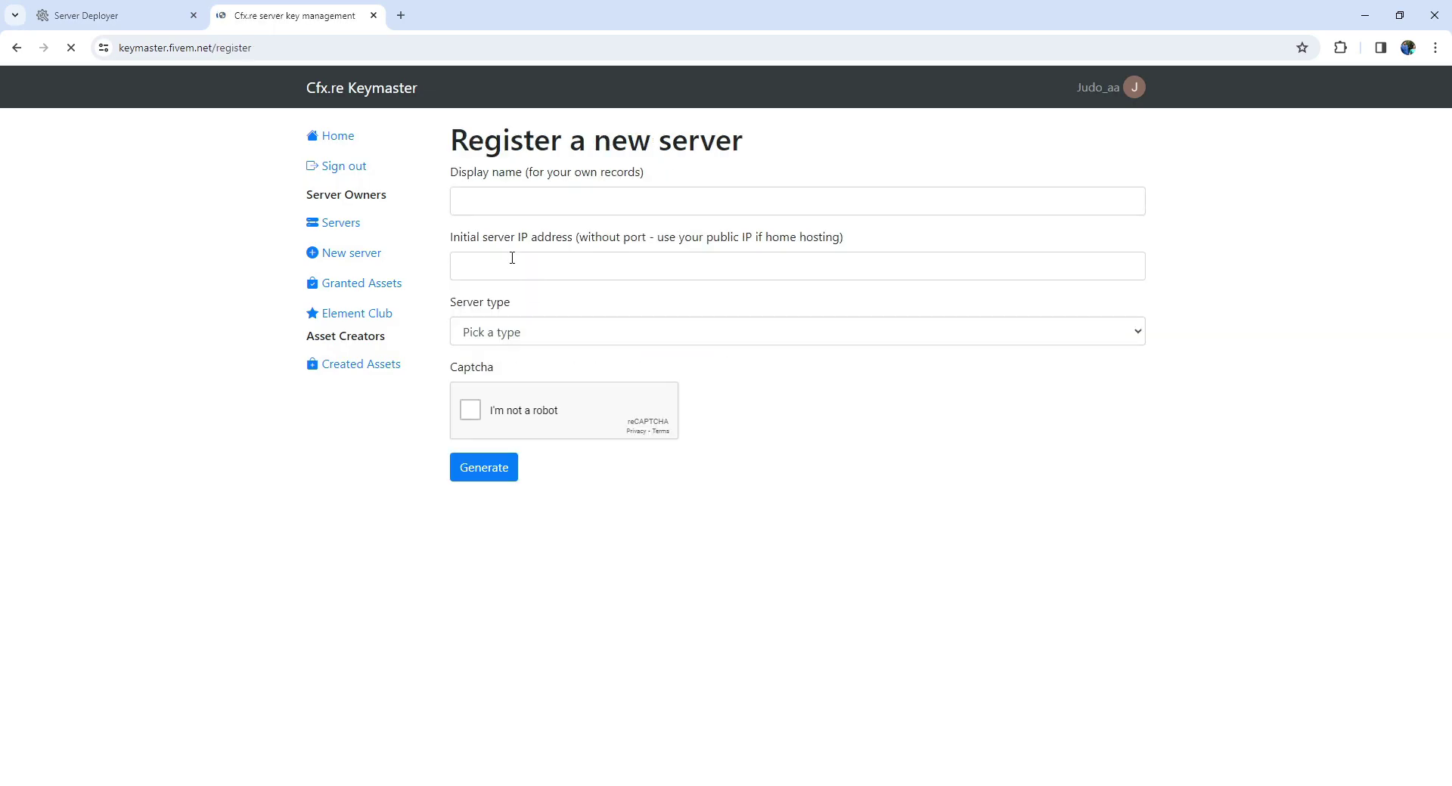
pyautogui.click(542, 199)
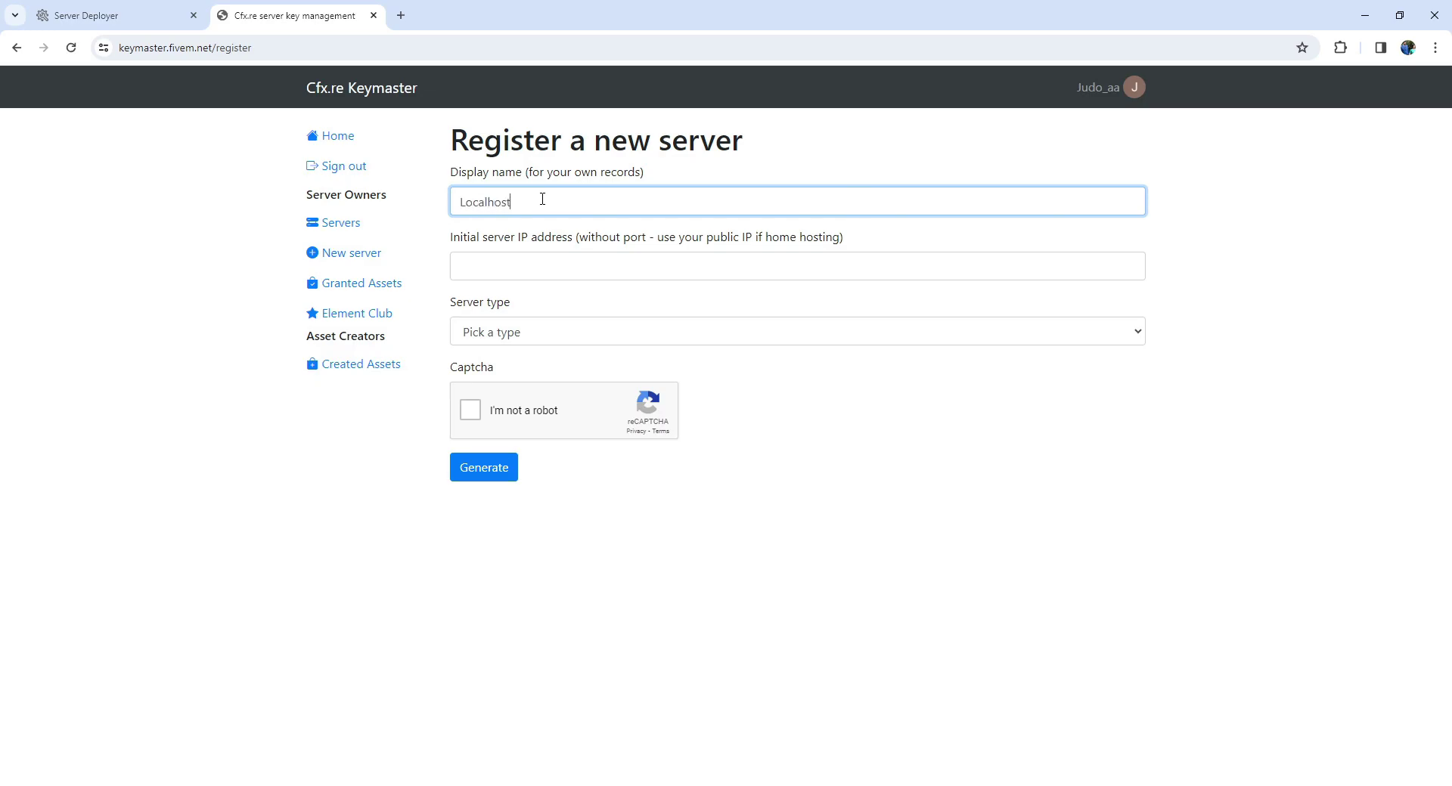
pyautogui.click(522, 261)
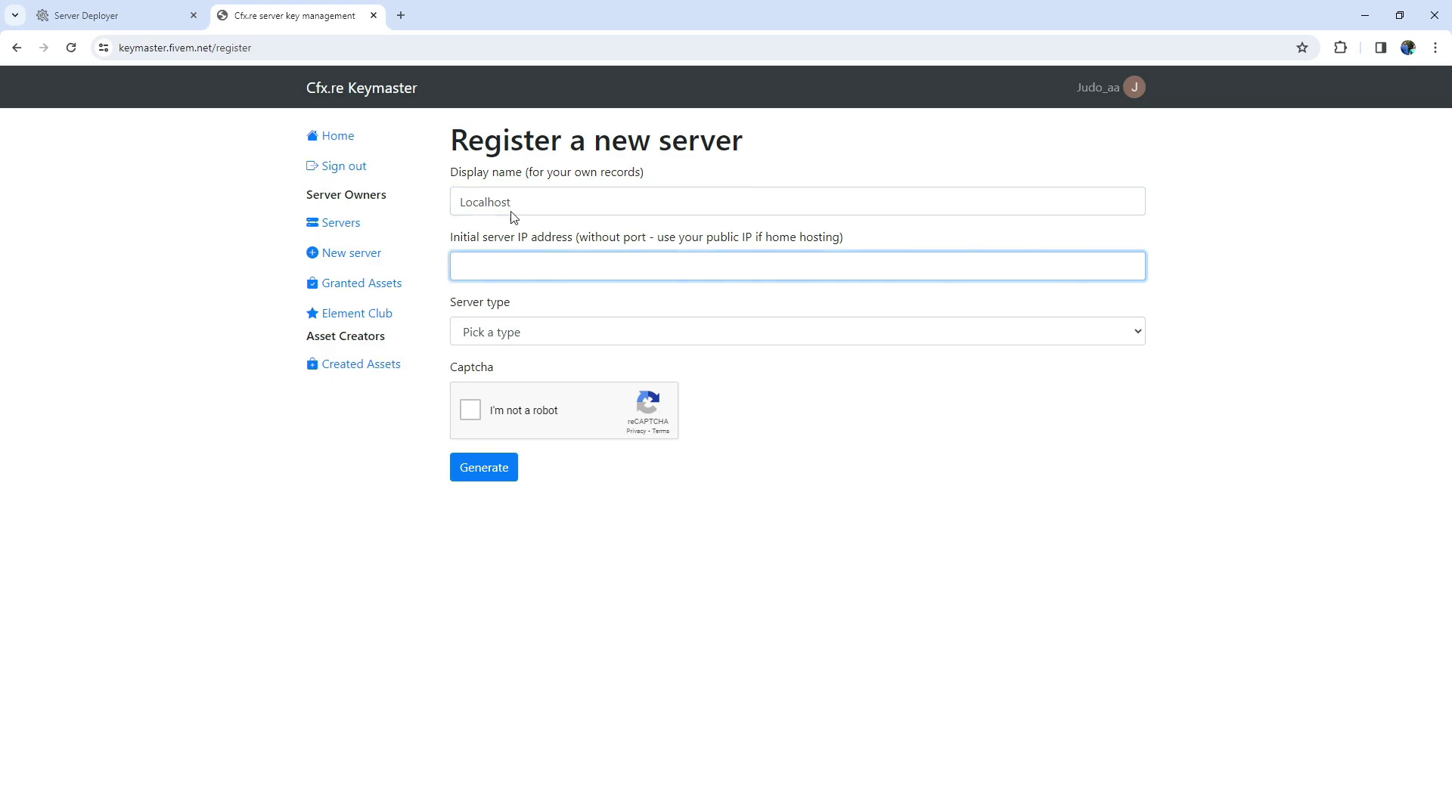
# Look up this machine's public IPv4 address via a 'myip' search and paste it into the IP field.
pyautogui.click(400, 15)
pyautogui.write('my')
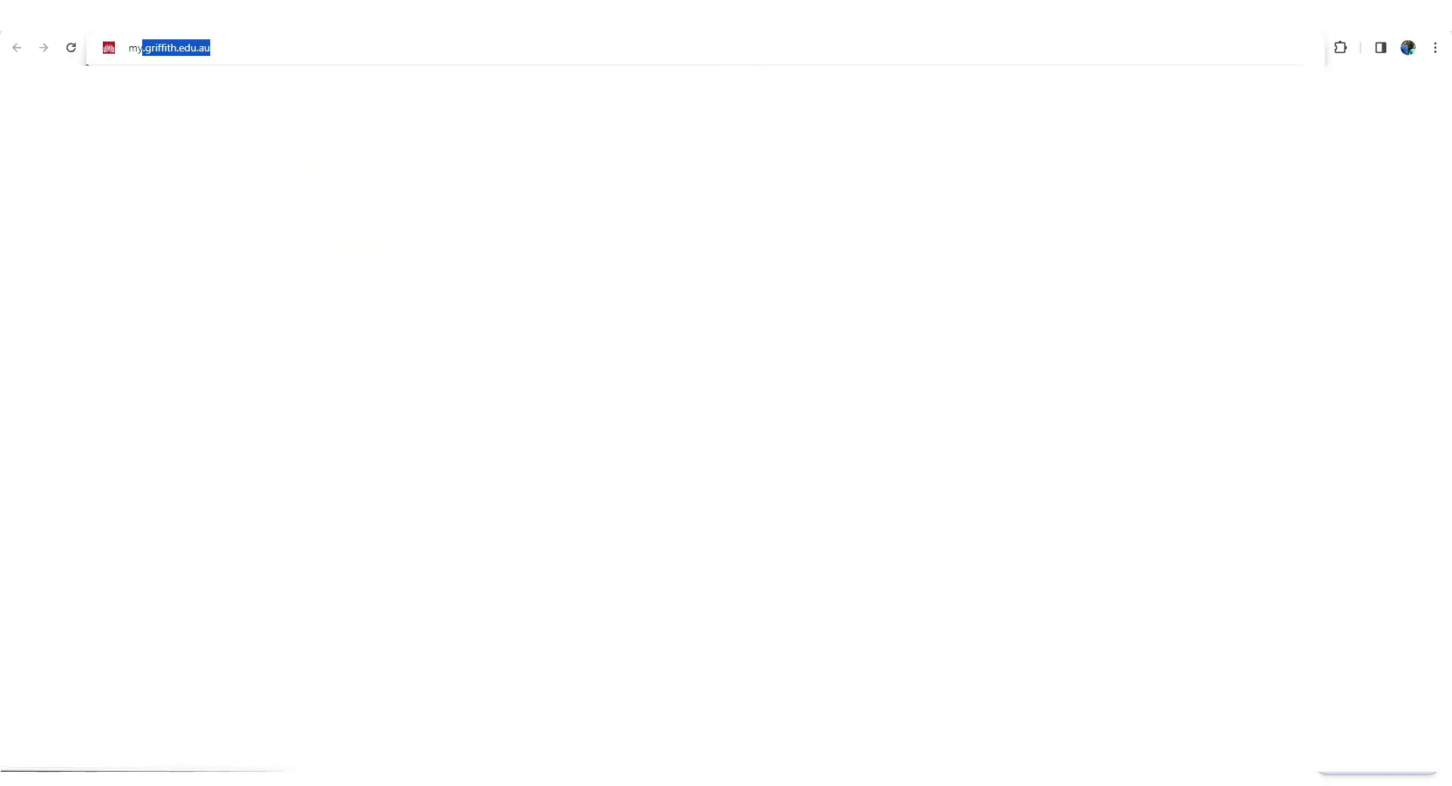
pyautogui.write('ip')
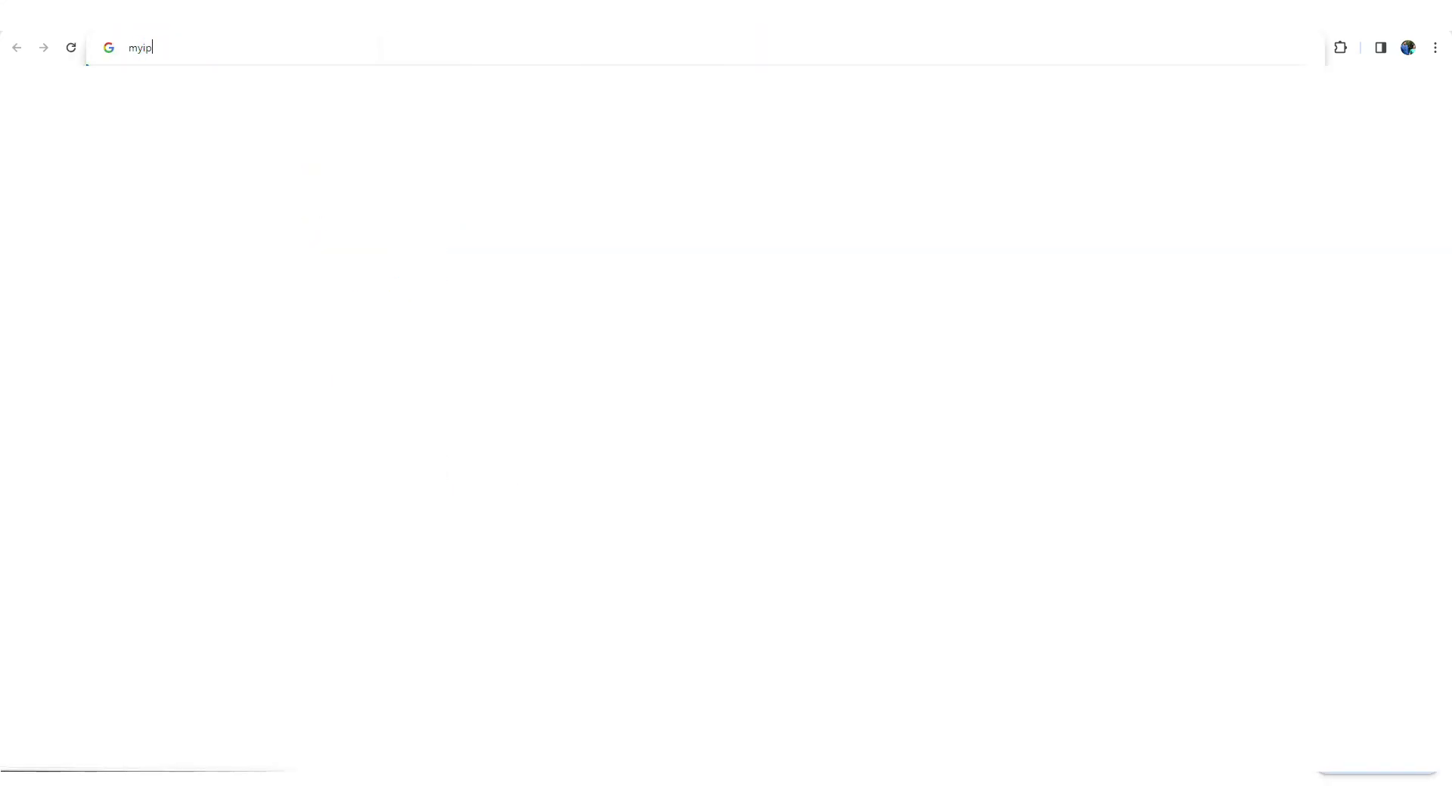
pyautogui.press('Return')
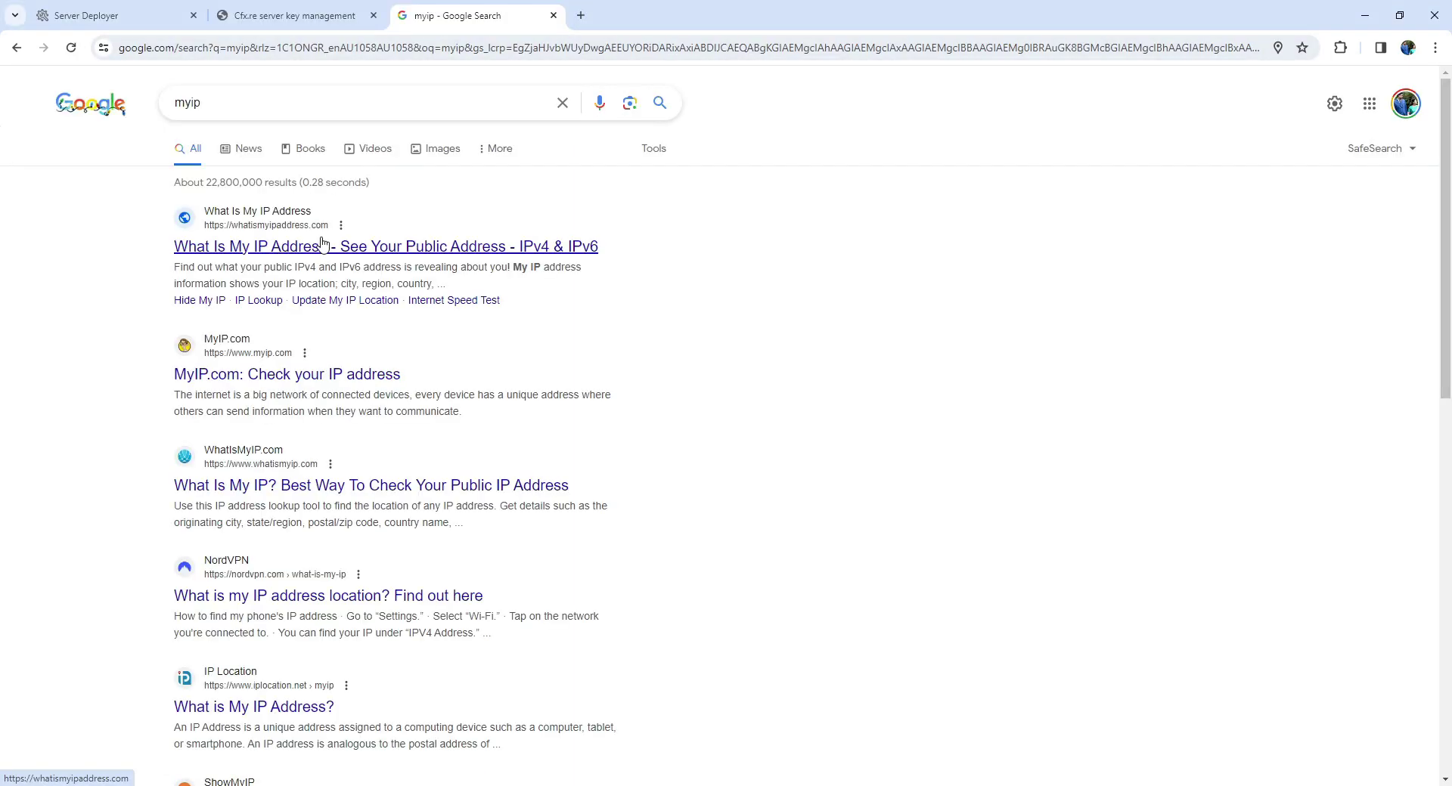
pyautogui.click(356, 244)
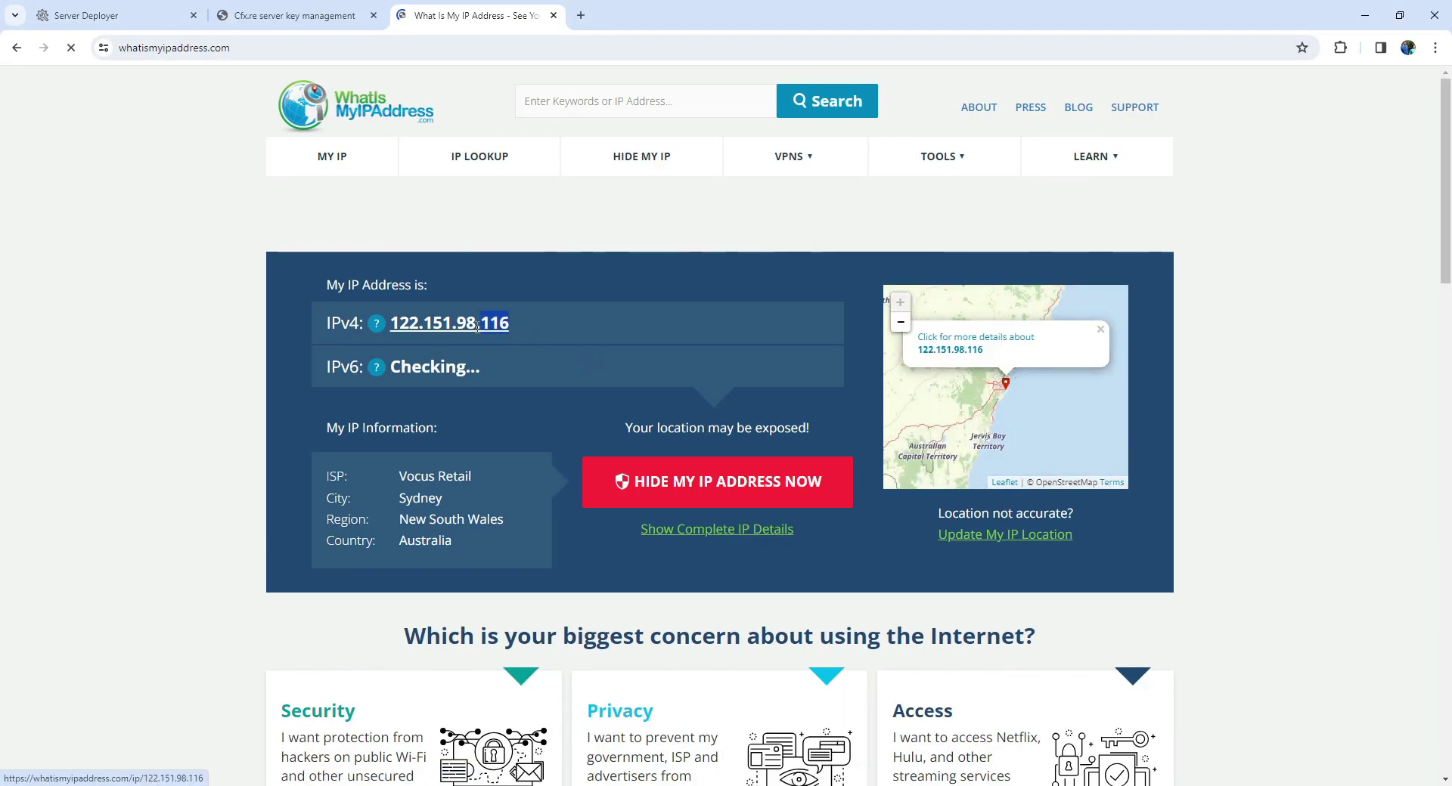
pyautogui.moveTo(522, 323); pyautogui.dragTo(388, 324)
pyautogui.hotkey('ctrl', 'c')
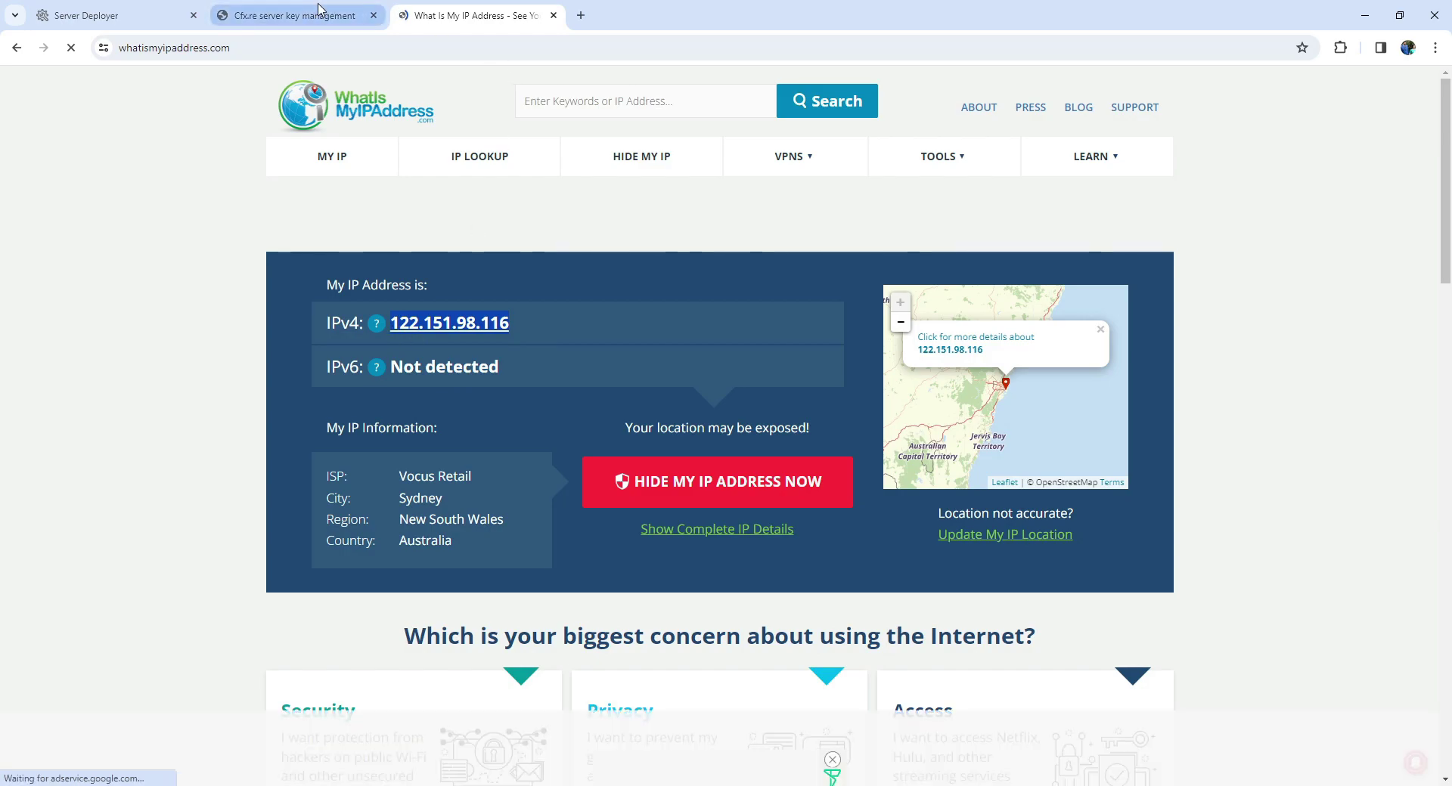
pyautogui.click(287, 15)
pyautogui.click(502, 271)
pyautogui.hotkey('ctrl', 'v')
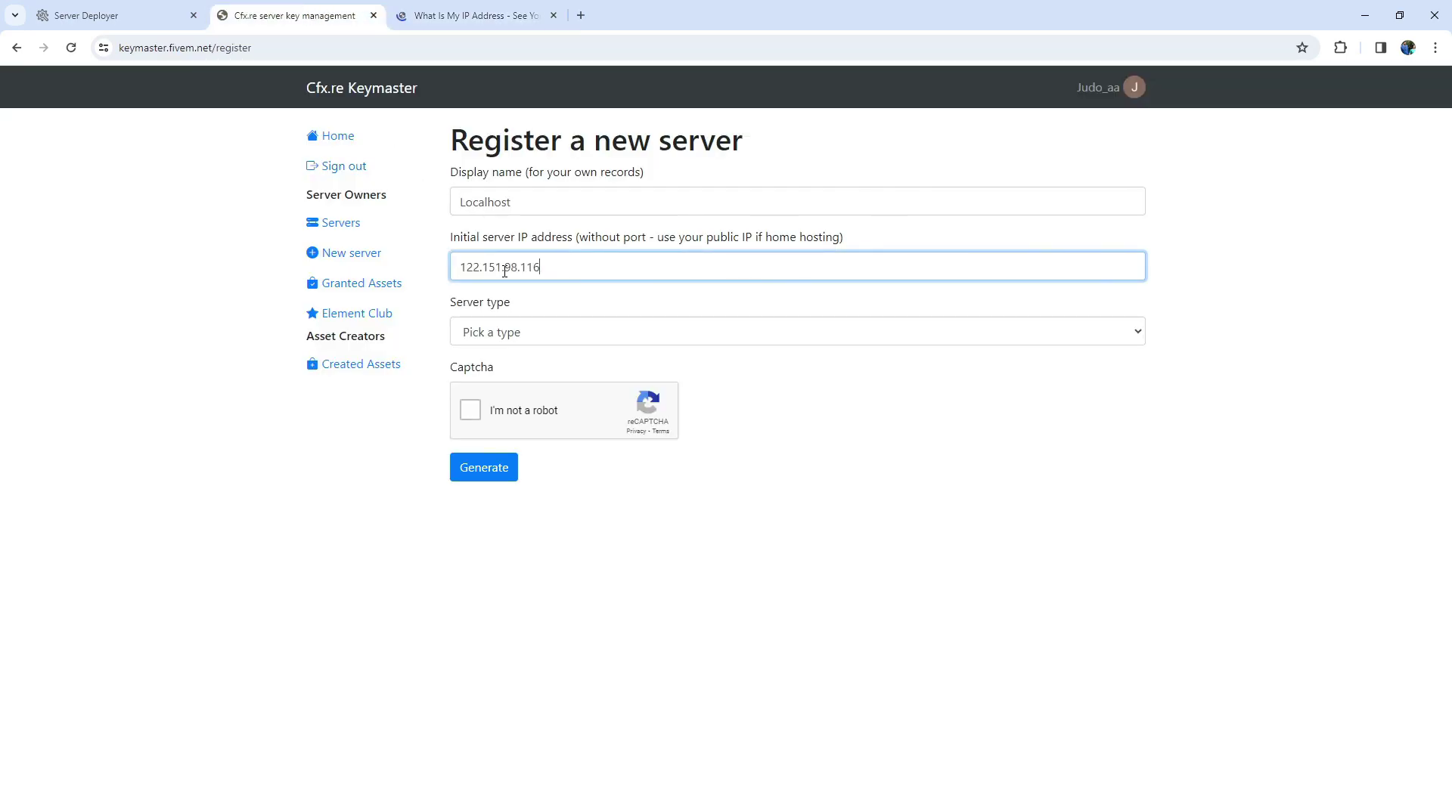
# Set the server type to Other/Home hosted, fill in the provider, pass reCAPTCHA and generate the key.
pyautogui.click(511, 333)
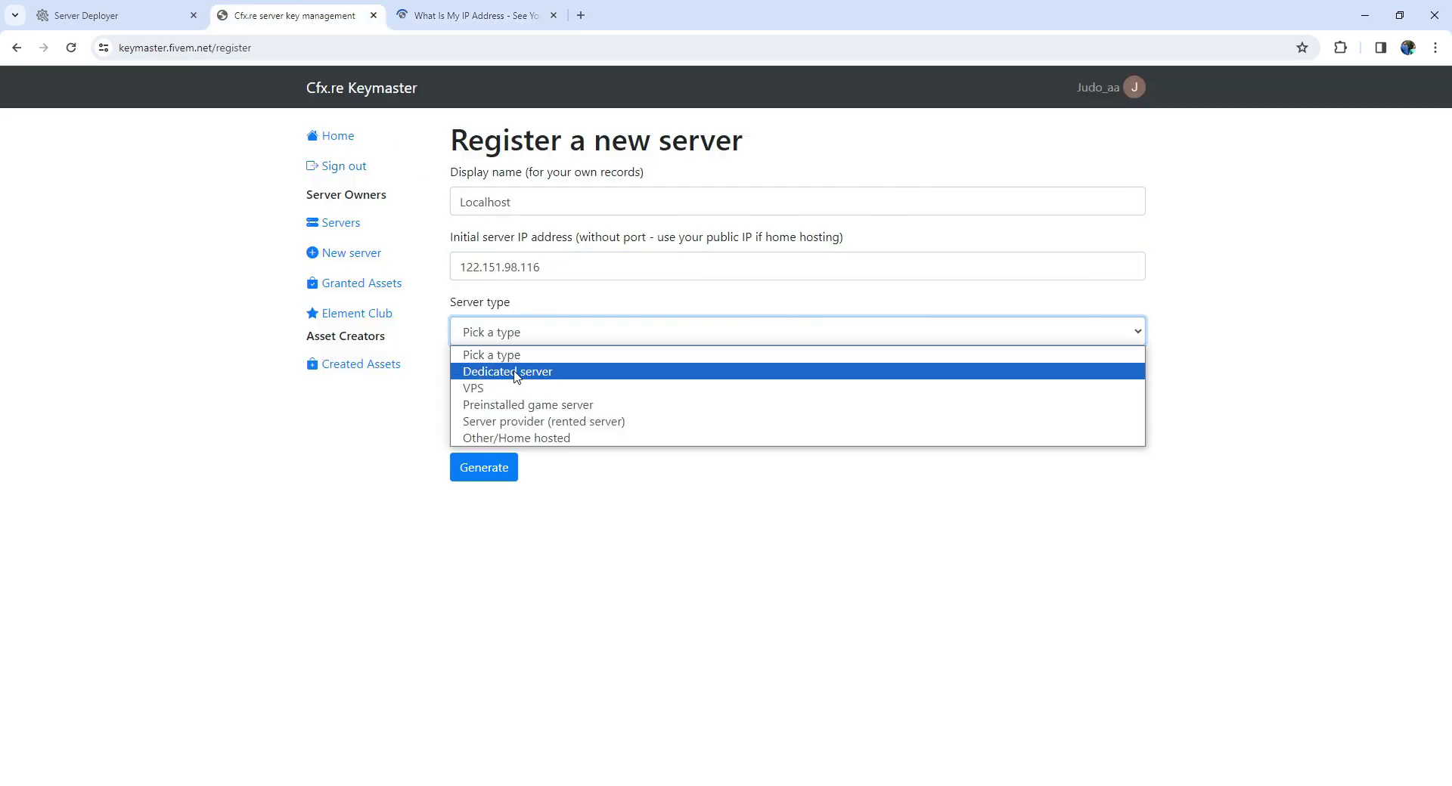
pyautogui.click(520, 439)
pyautogui.click(505, 399)
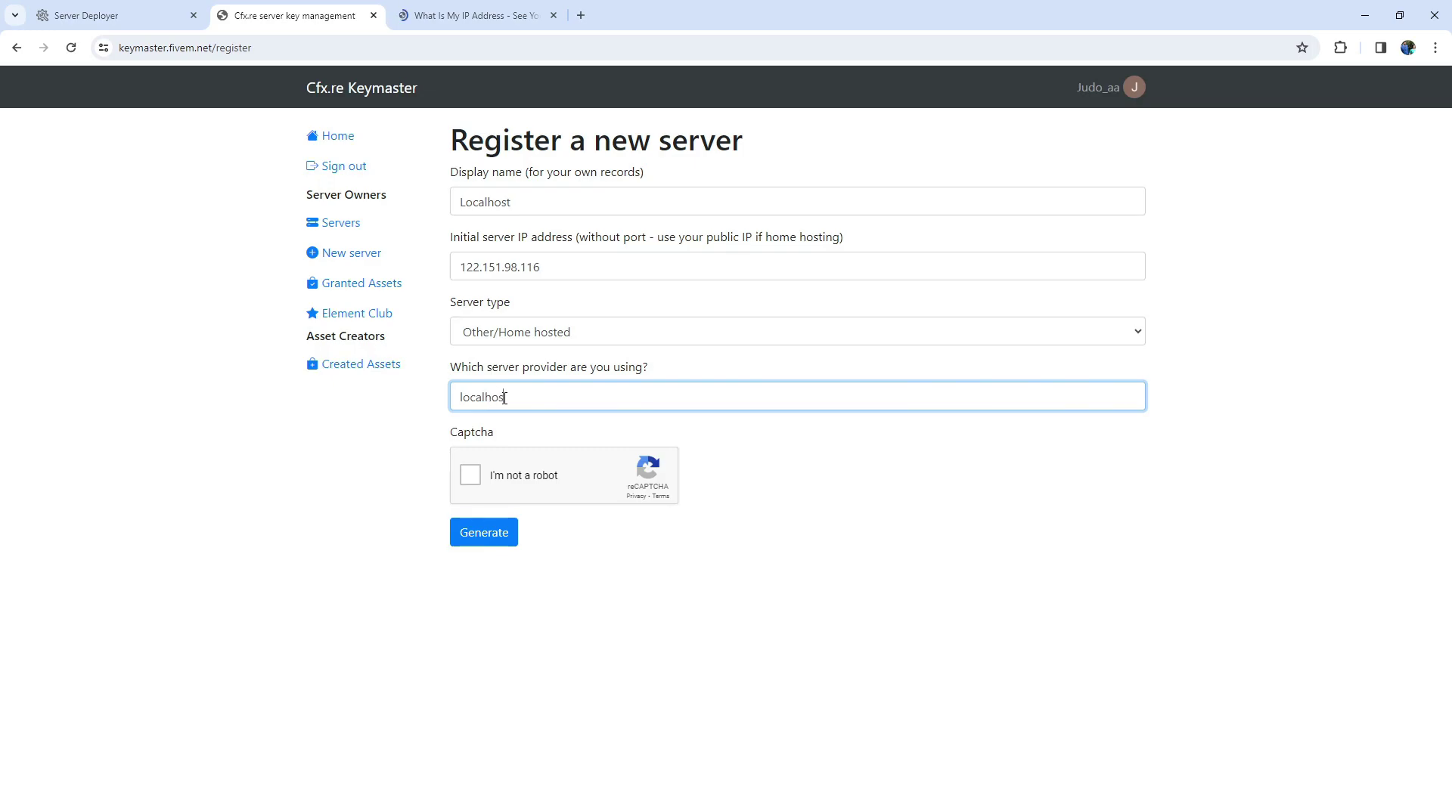
pyautogui.click(470, 475)
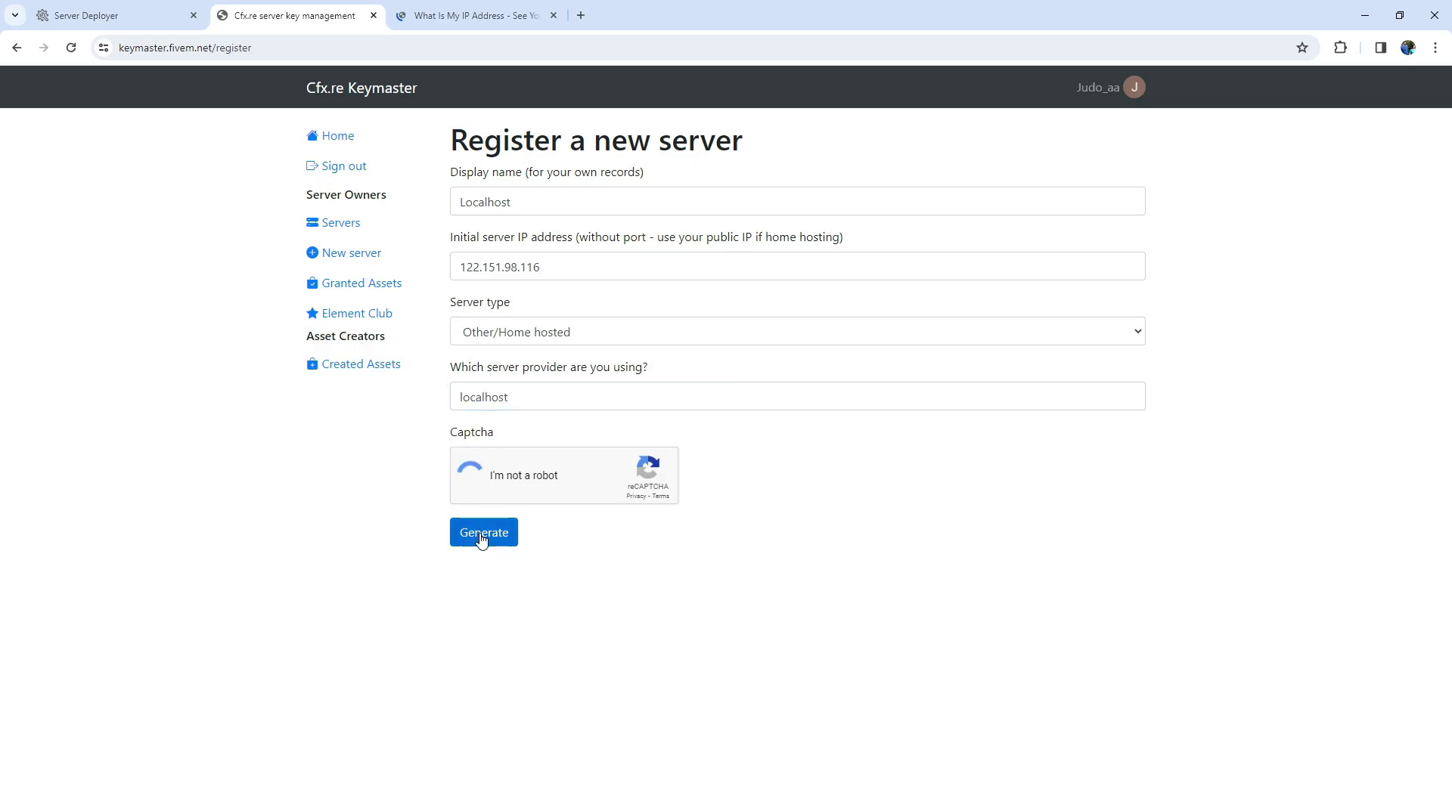
pyautogui.click(479, 534)
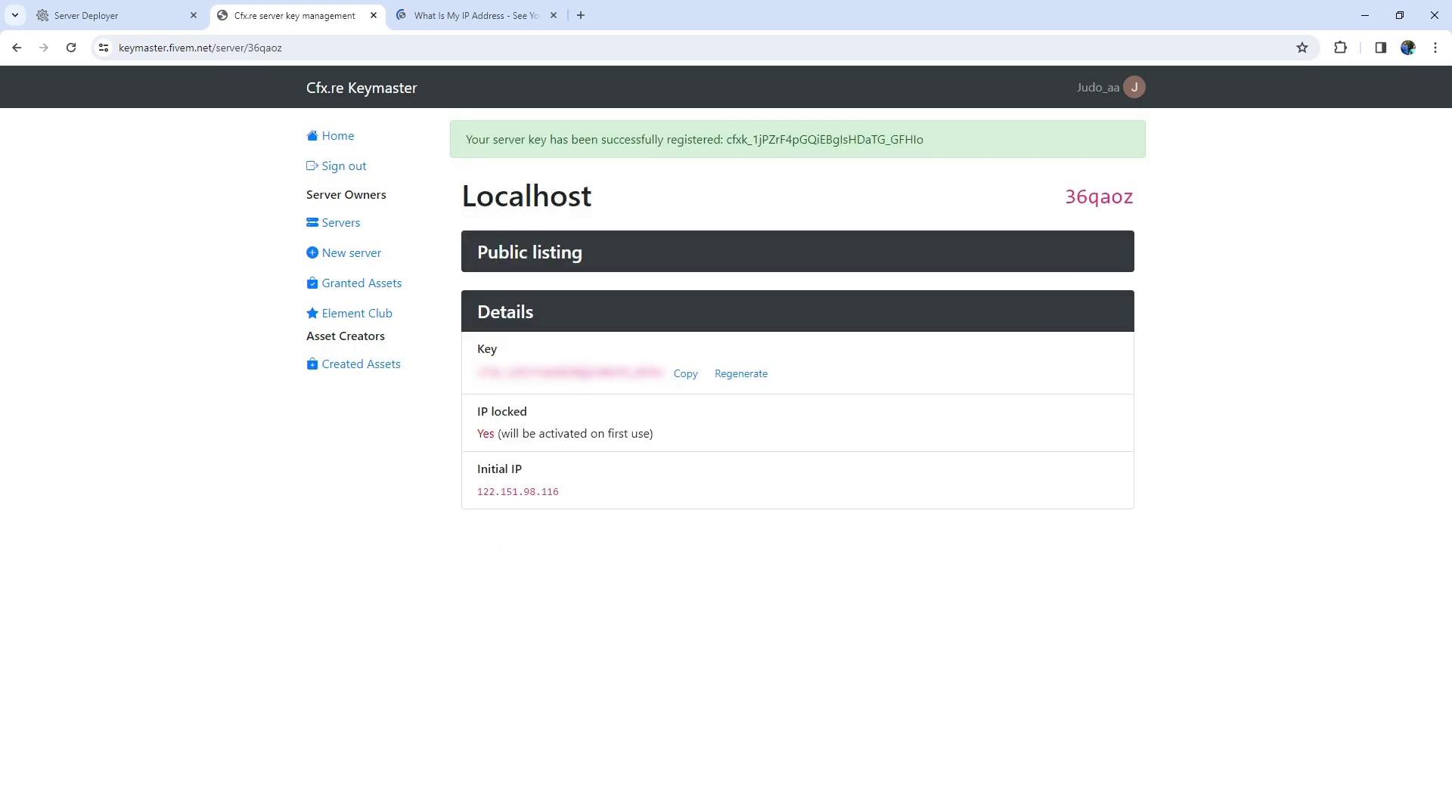
# Paste the Keymaster server key into txAdmin's License Key field and run the recipe.
pyautogui.click(686, 374)
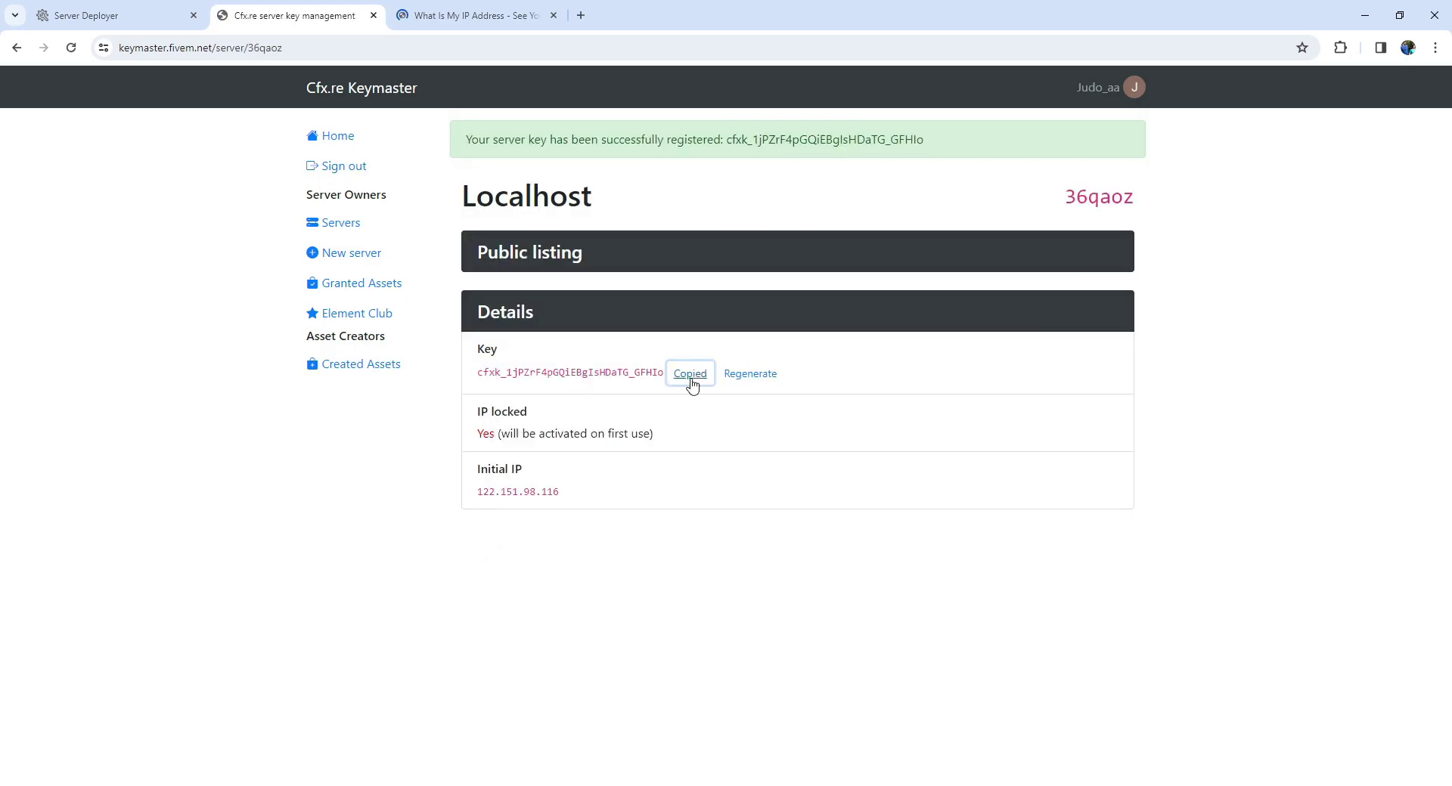
pyautogui.click(144, 16)
pyautogui.click(616, 312)
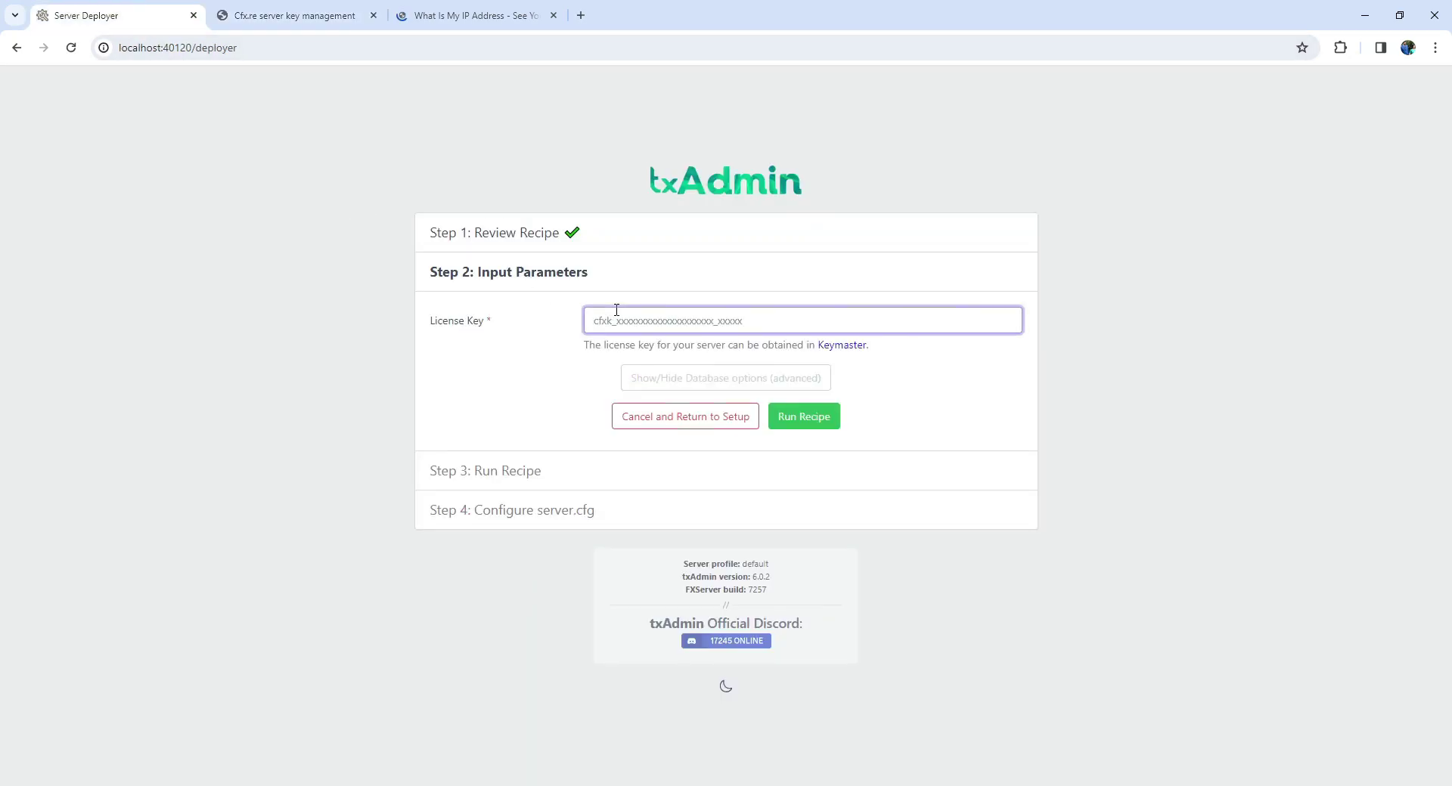
pyautogui.hotkey('ctrl', 'v')
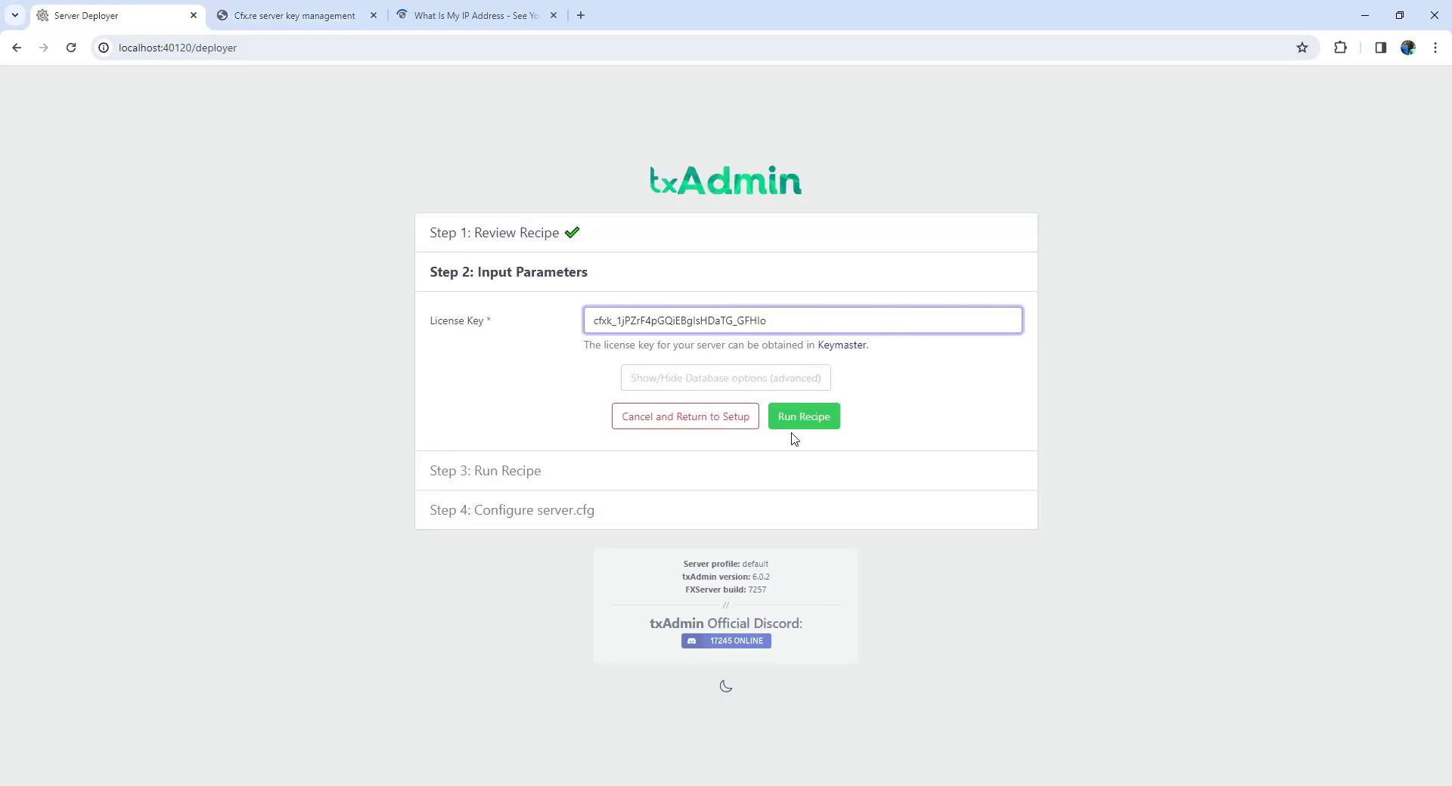
pyautogui.click(803, 423)
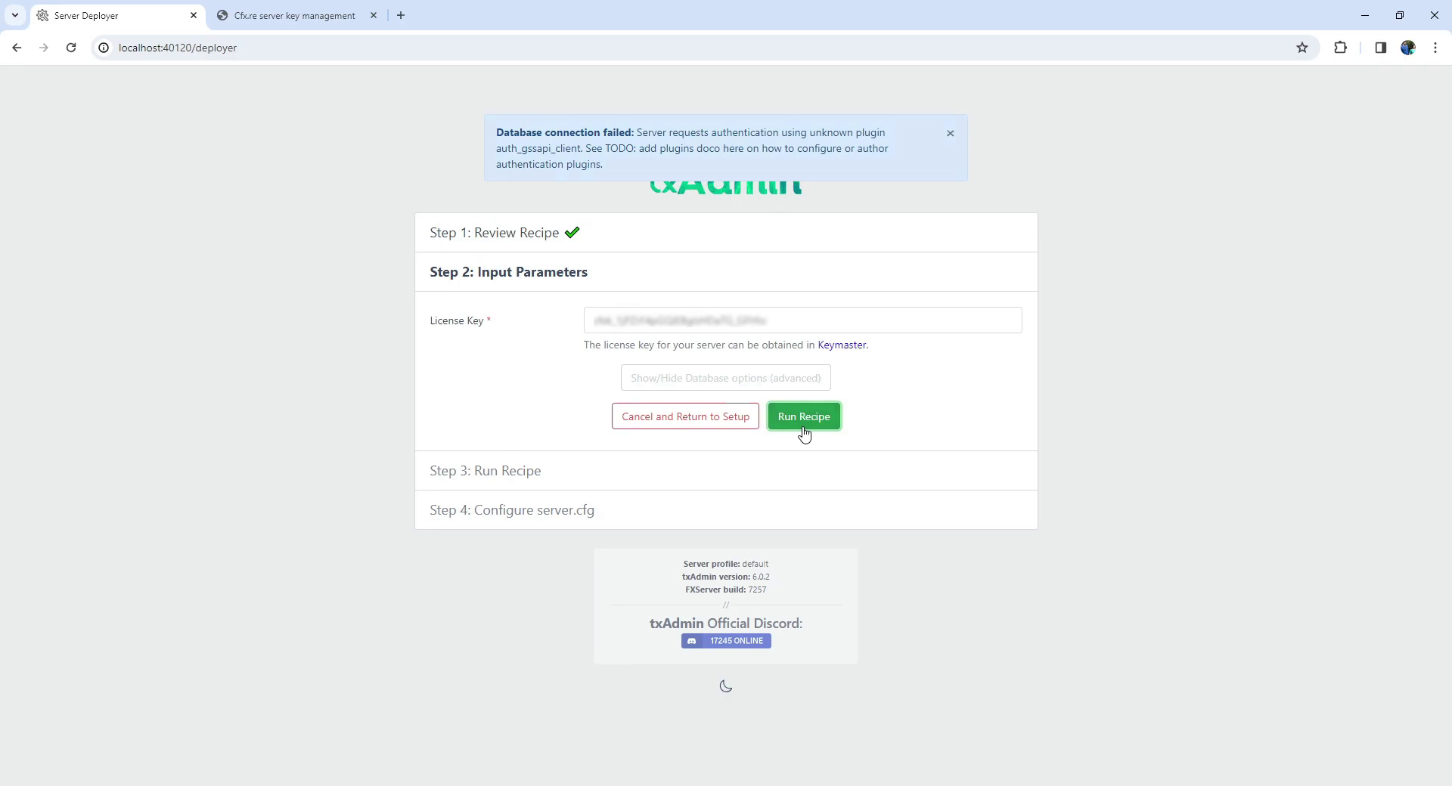
# Enter the database password in the database options and run the recipe again.
pyautogui.click(798, 378)
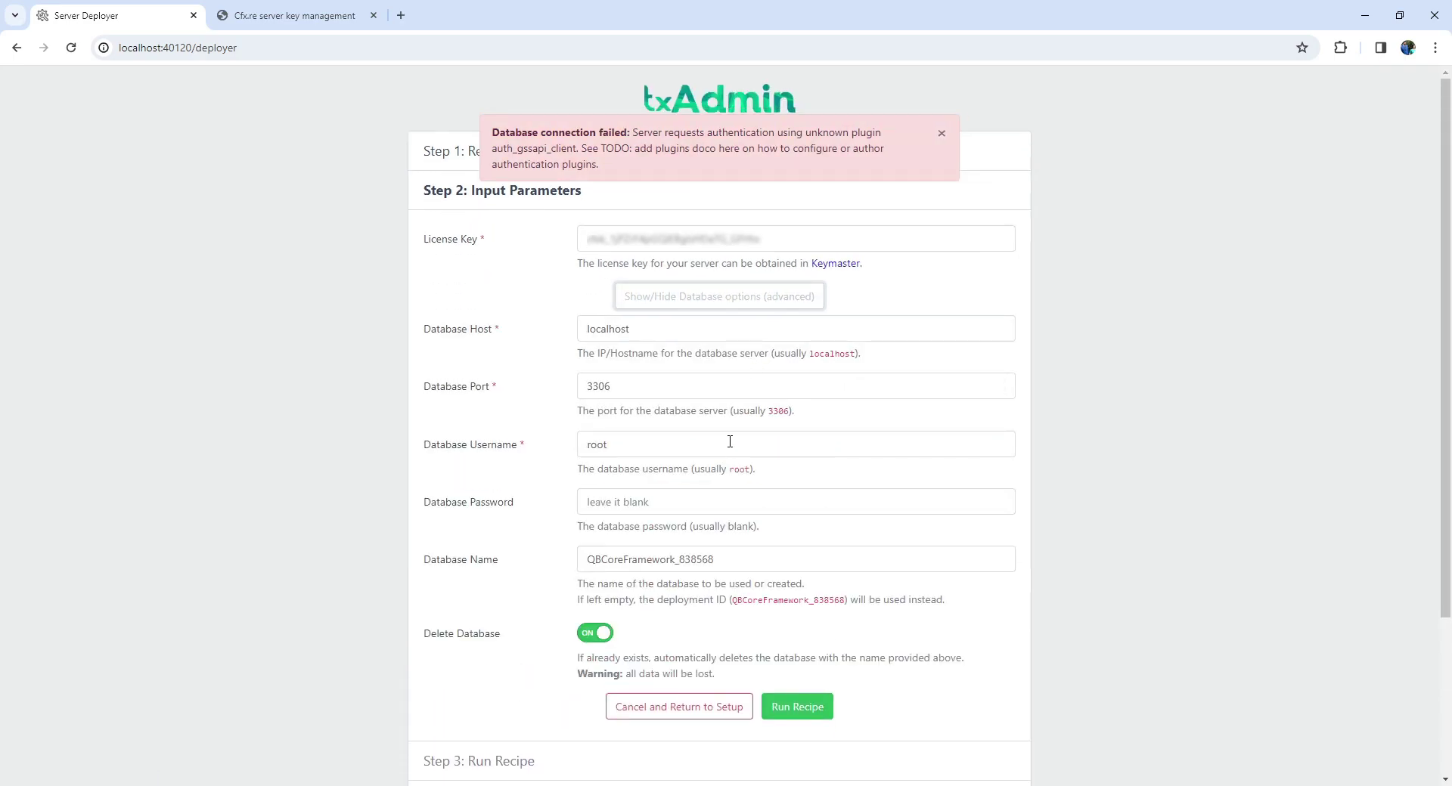
pyautogui.click(690, 498)
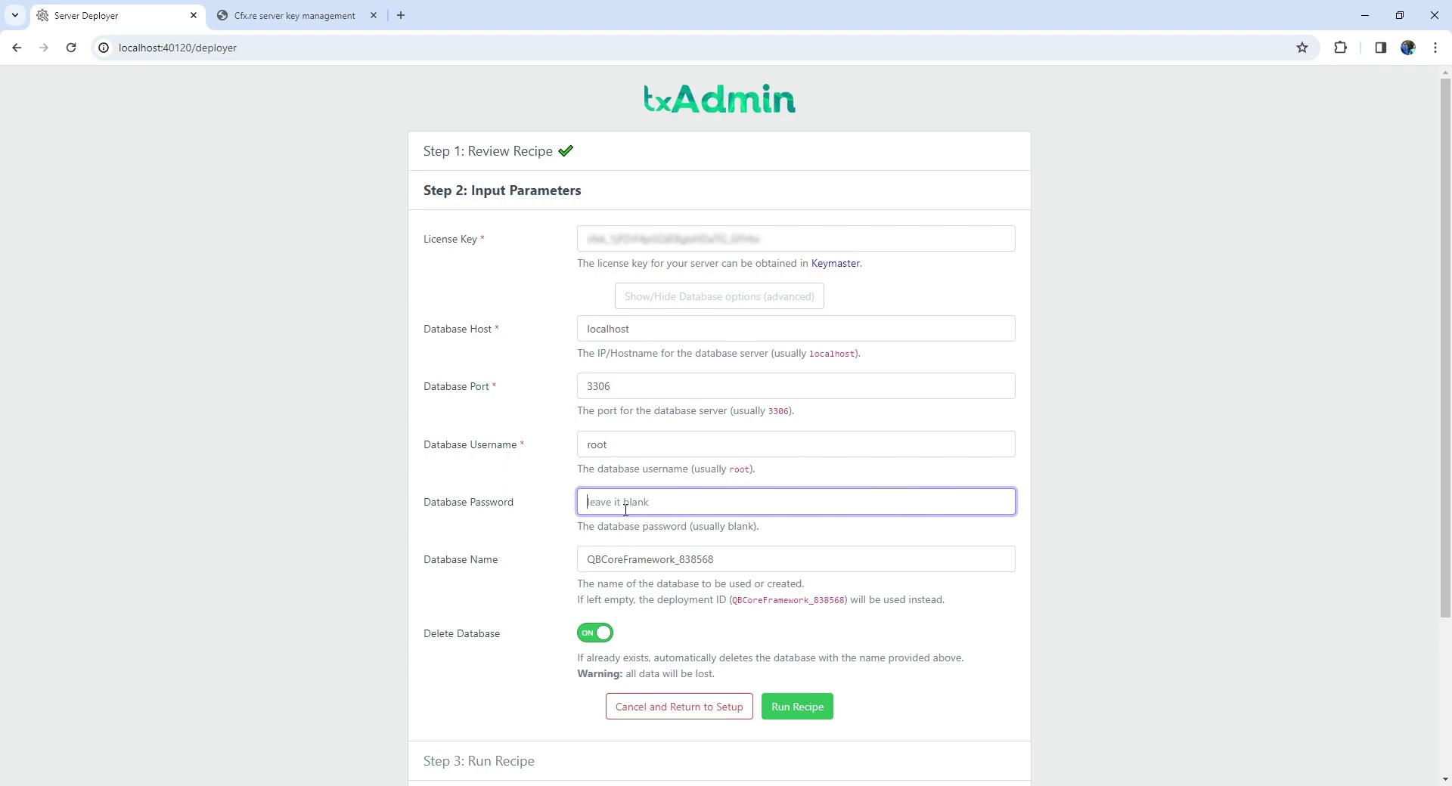
pyautogui.write('root')
pyautogui.click(820, 717)
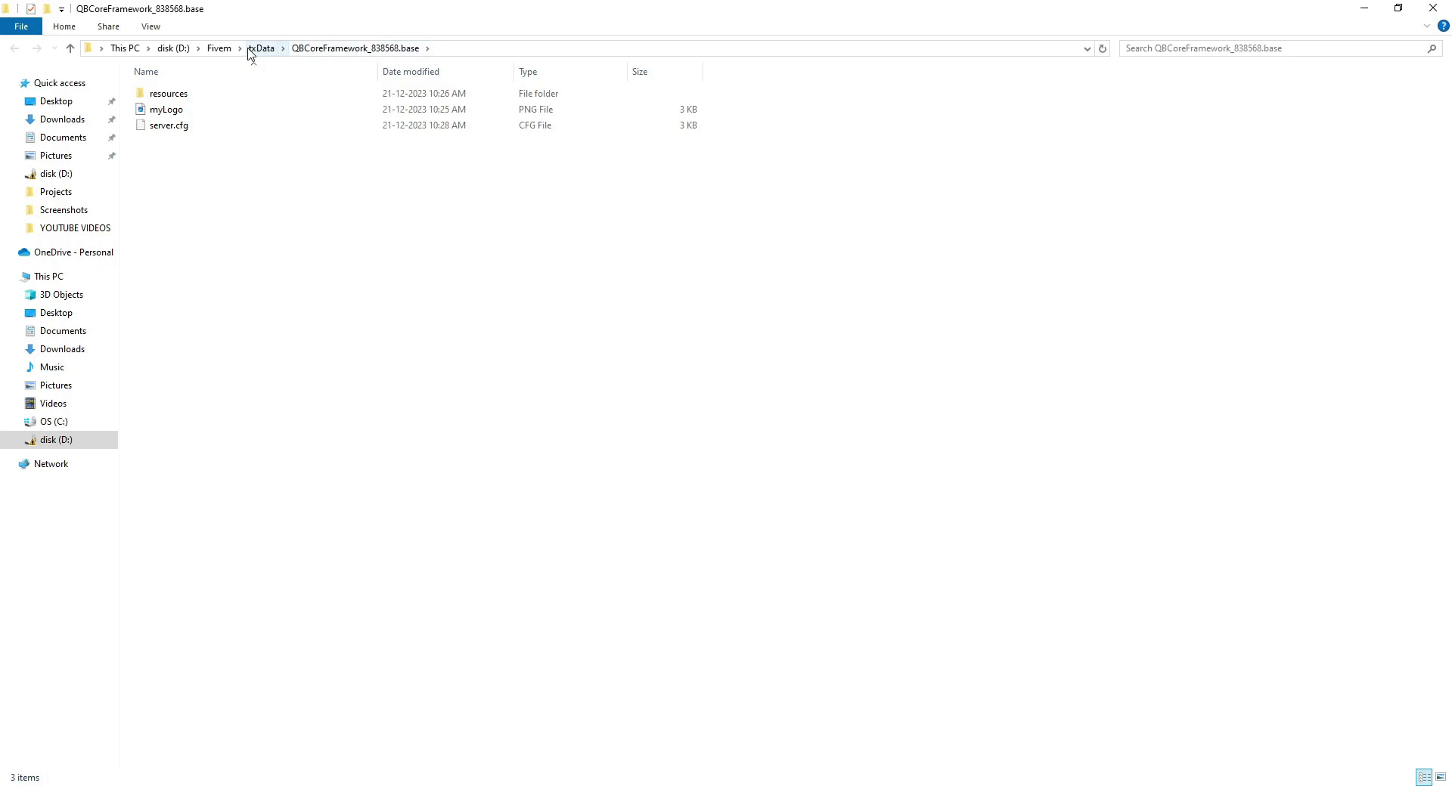
# Navigate from Fivem through txData, QBCoreFramework_838568.base and resources into the [qb] folder.
pyautogui.click(260, 48)
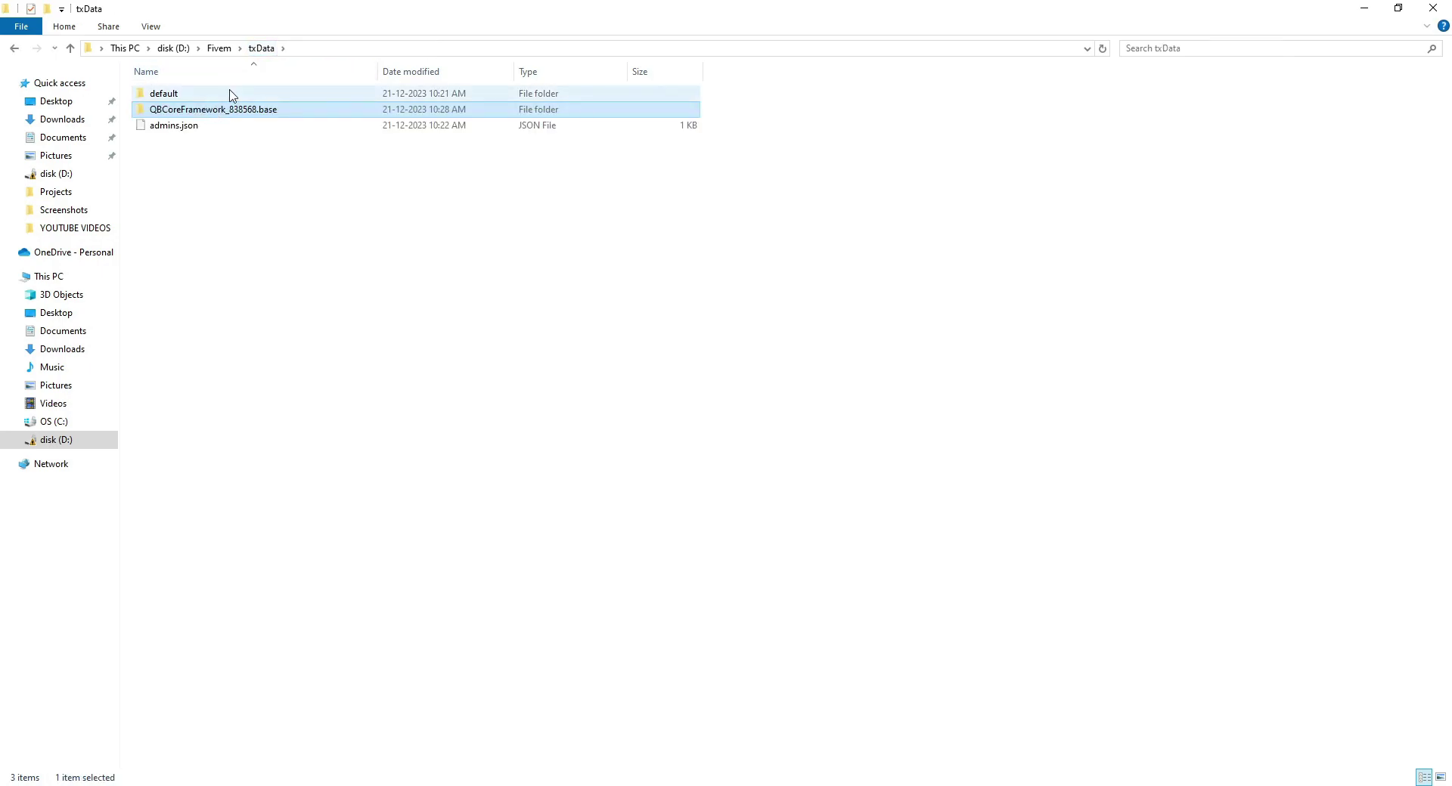
pyautogui.click(219, 48)
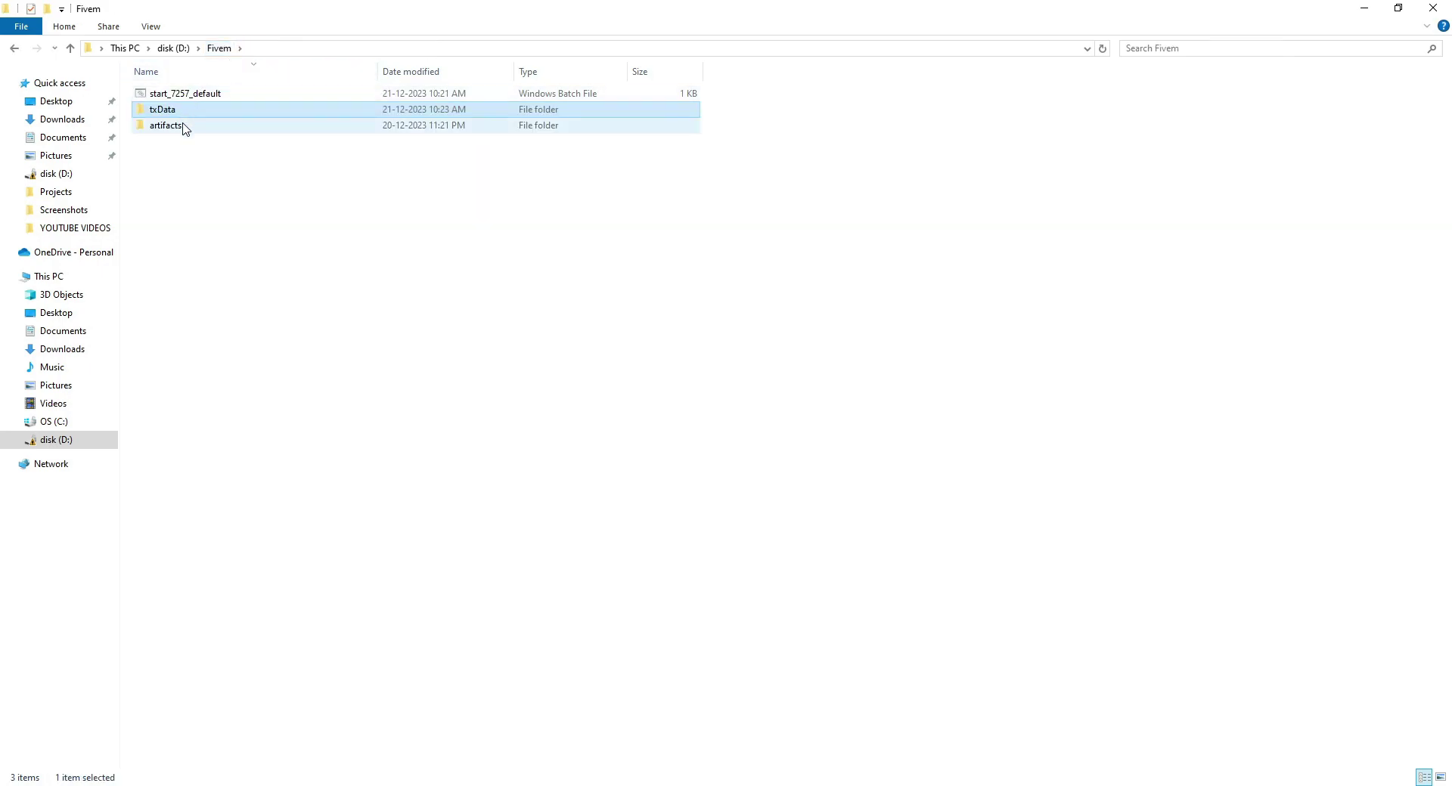
pyautogui.doubleClick(195, 112)
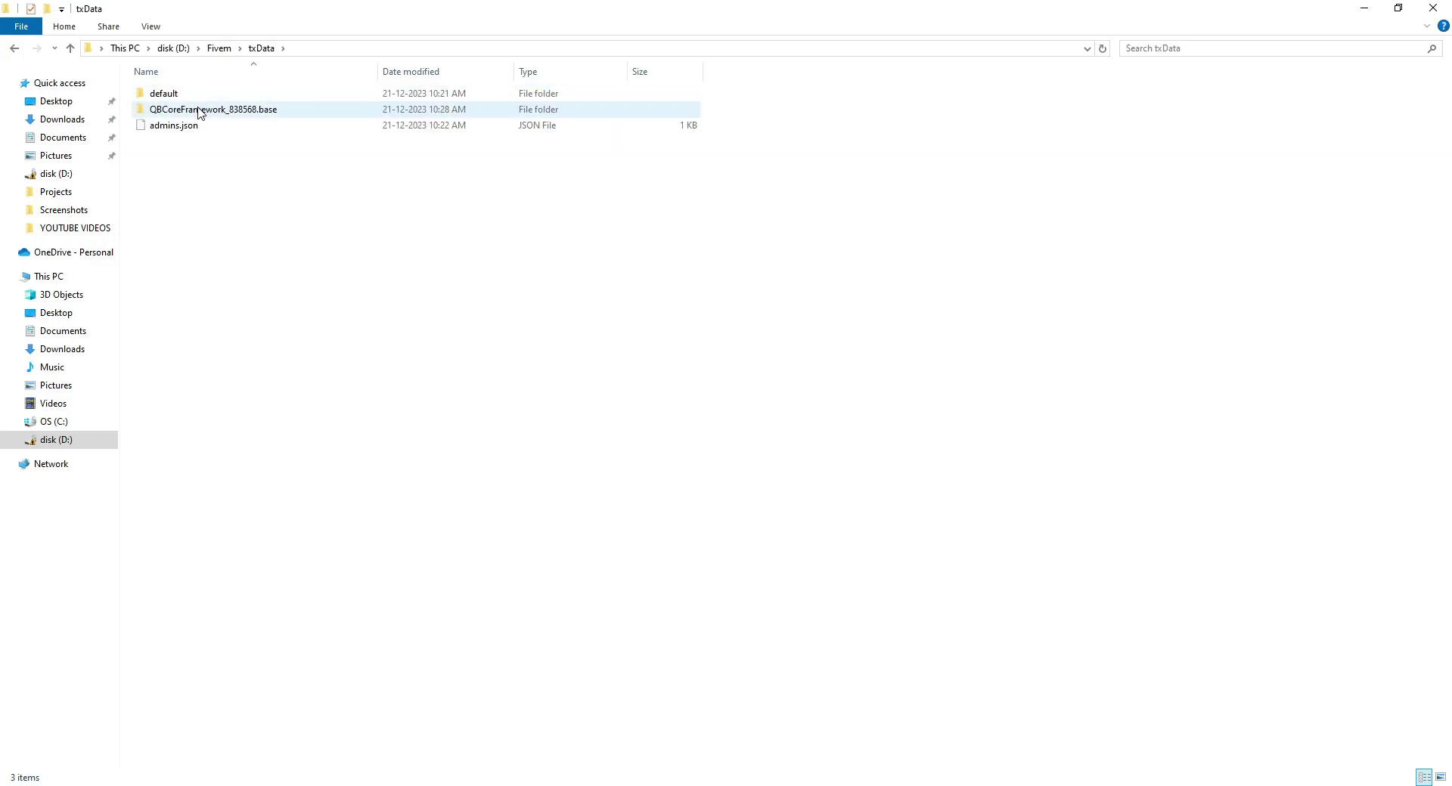
pyautogui.doubleClick(199, 111)
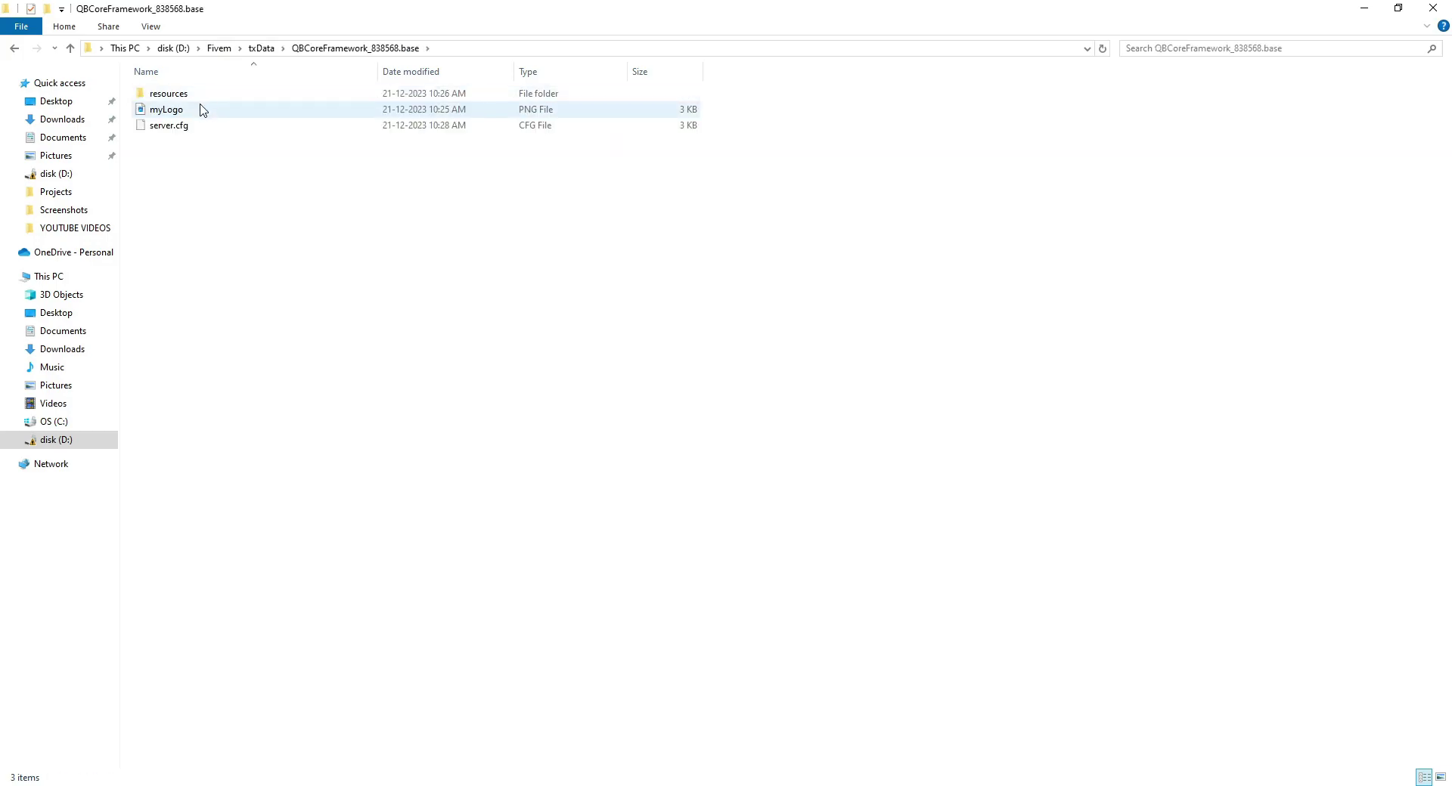
pyautogui.doubleClick(174, 94)
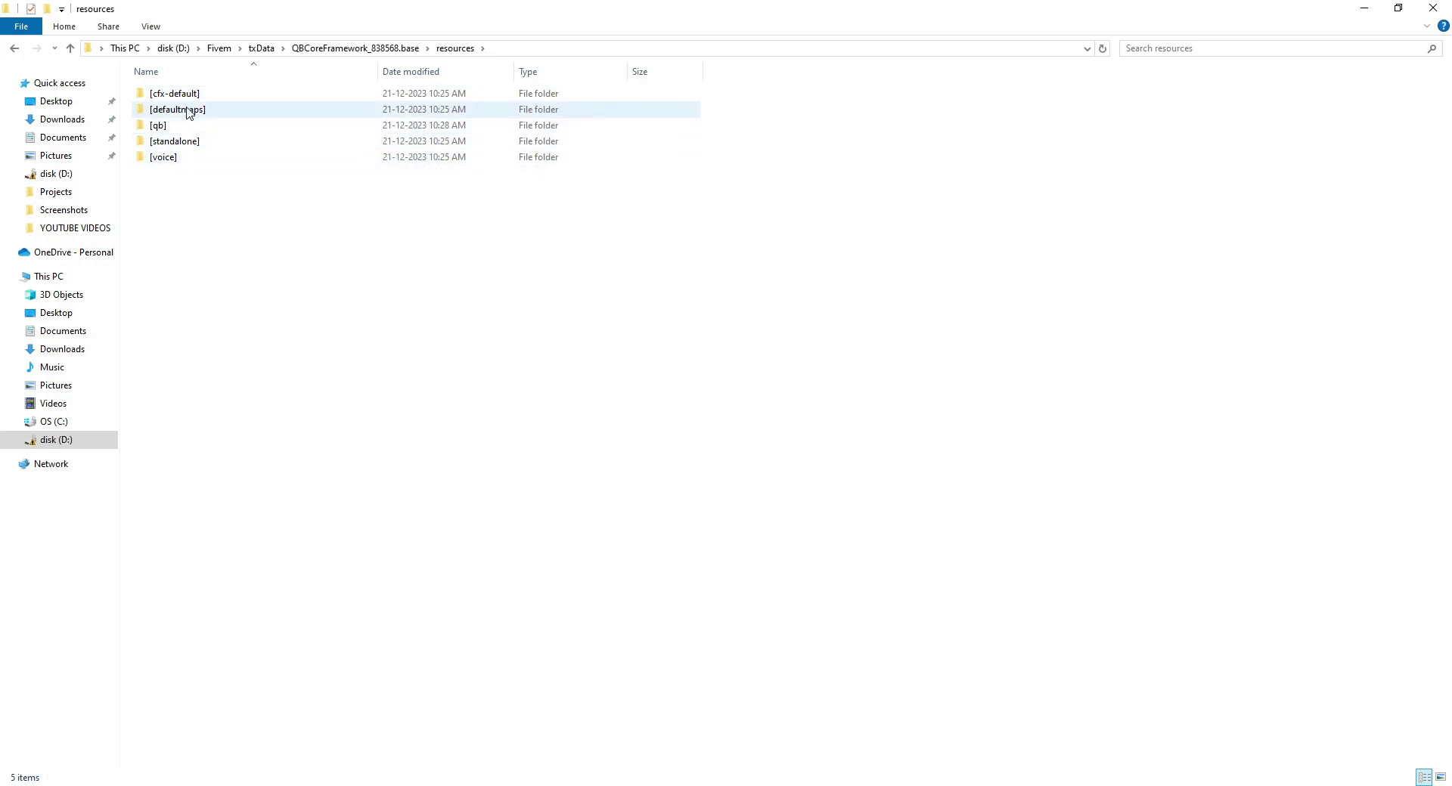
pyautogui.doubleClick(159, 126)
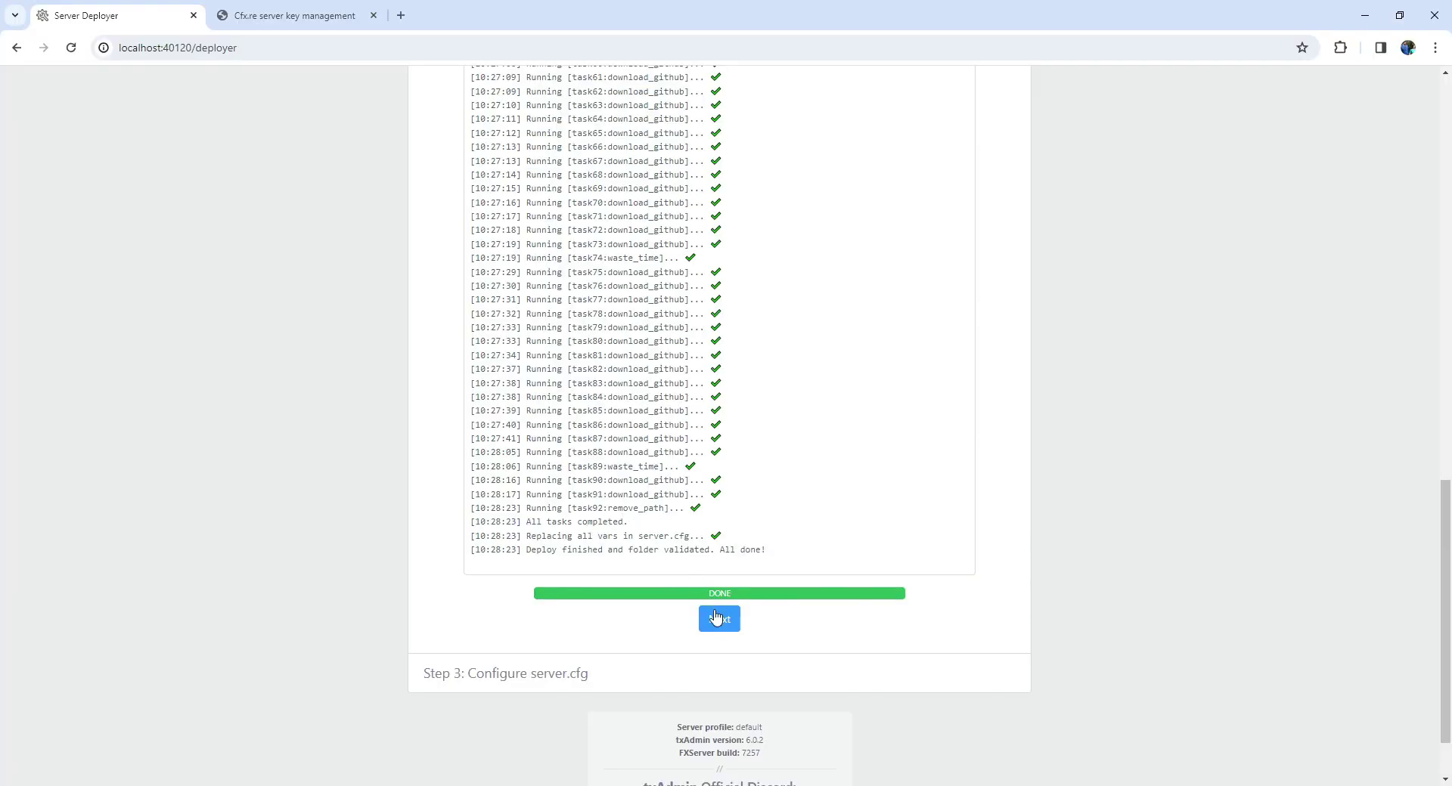
# Review the generated server.cfg, then save it and start the FXServer.
pyautogui.click(720, 615)
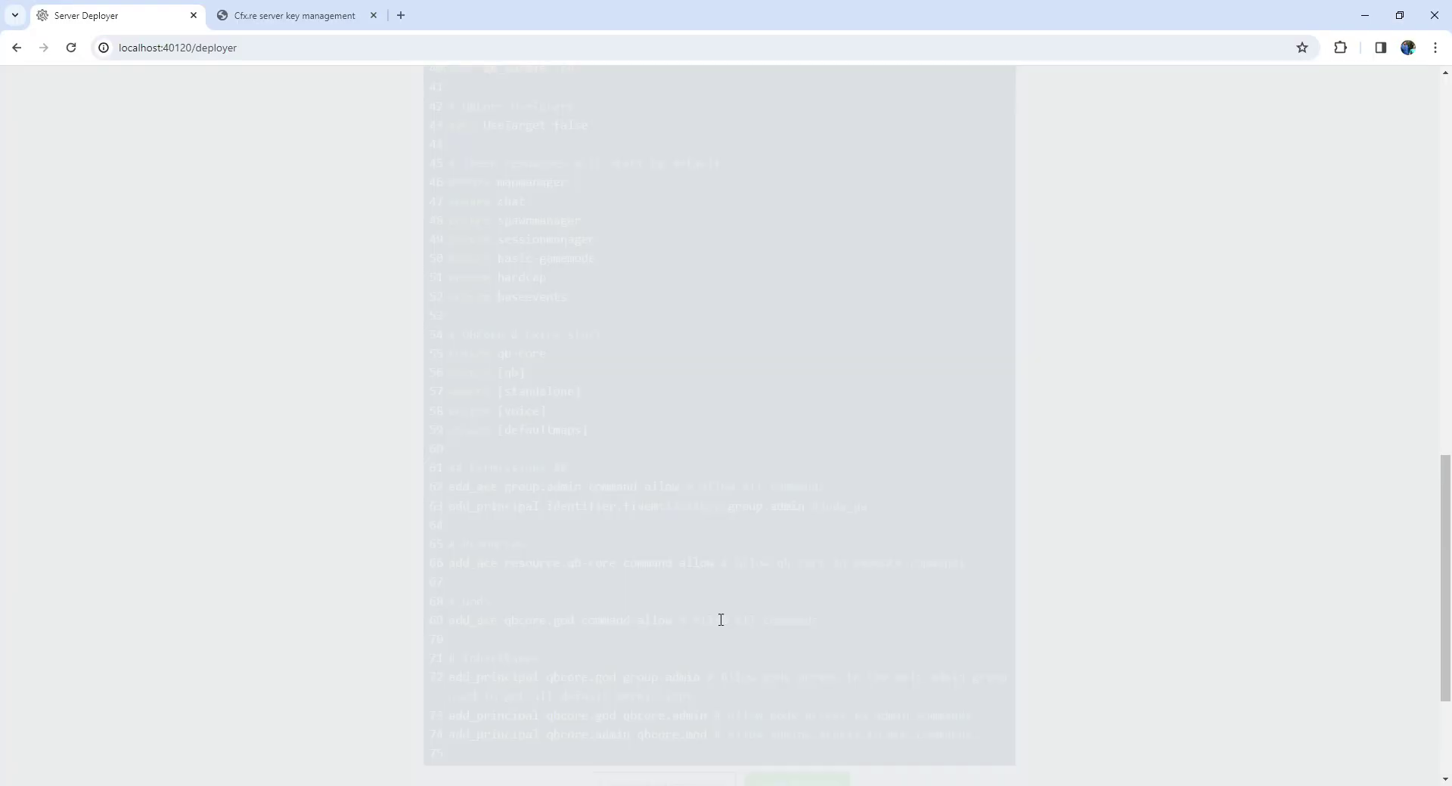
pyautogui.scroll(-2, 720, 620)
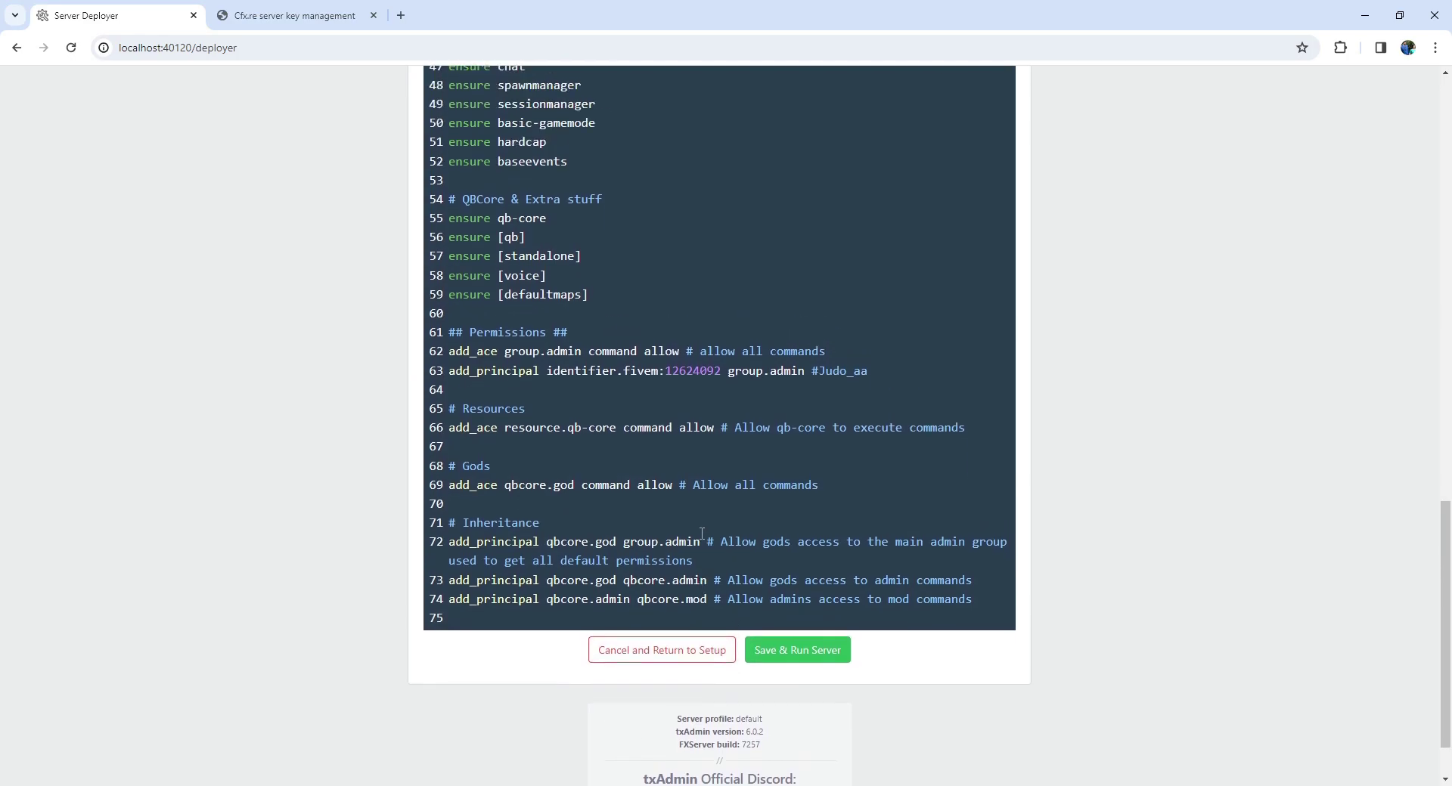
pyautogui.scroll(9, 702, 534)
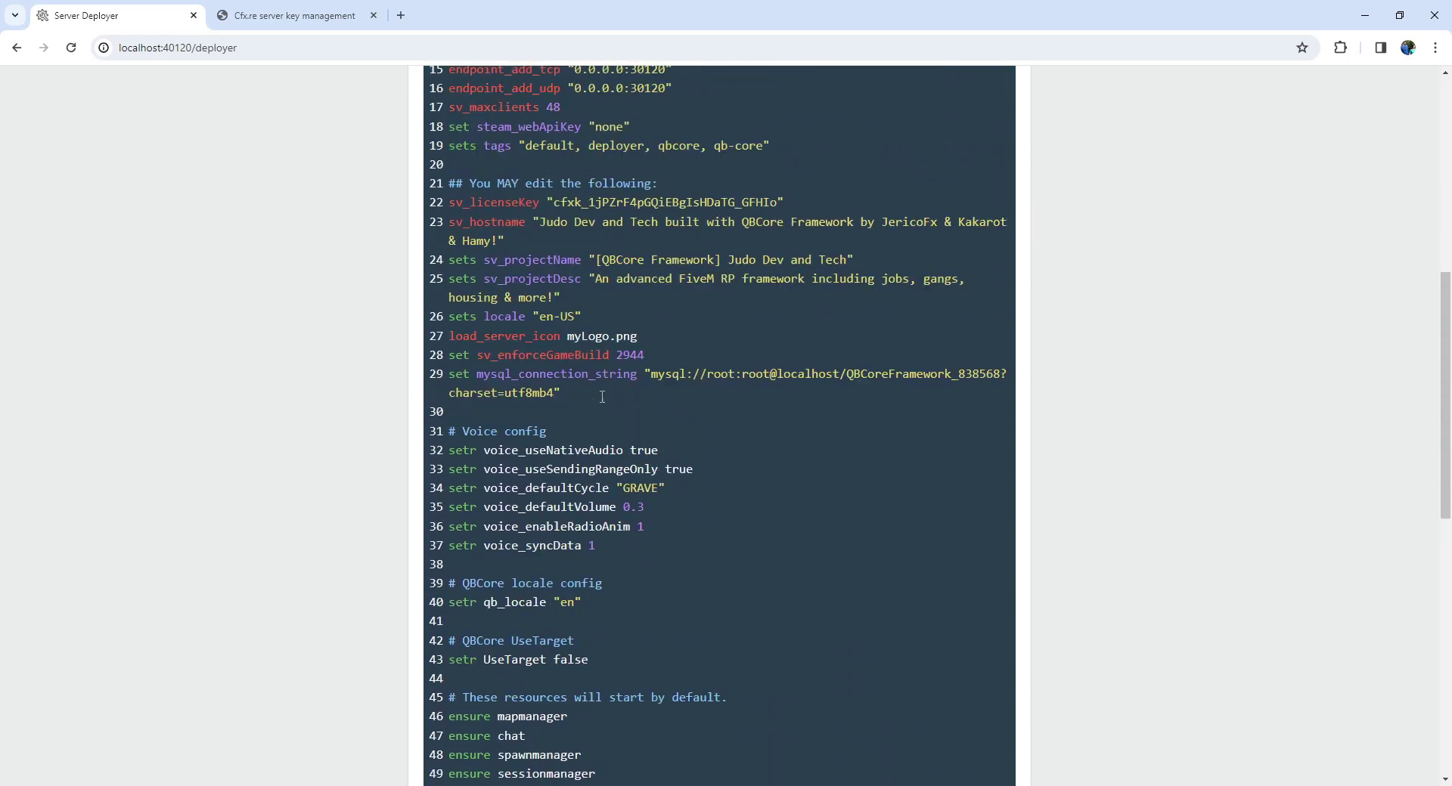
pyautogui.scroll(5, 602, 396)
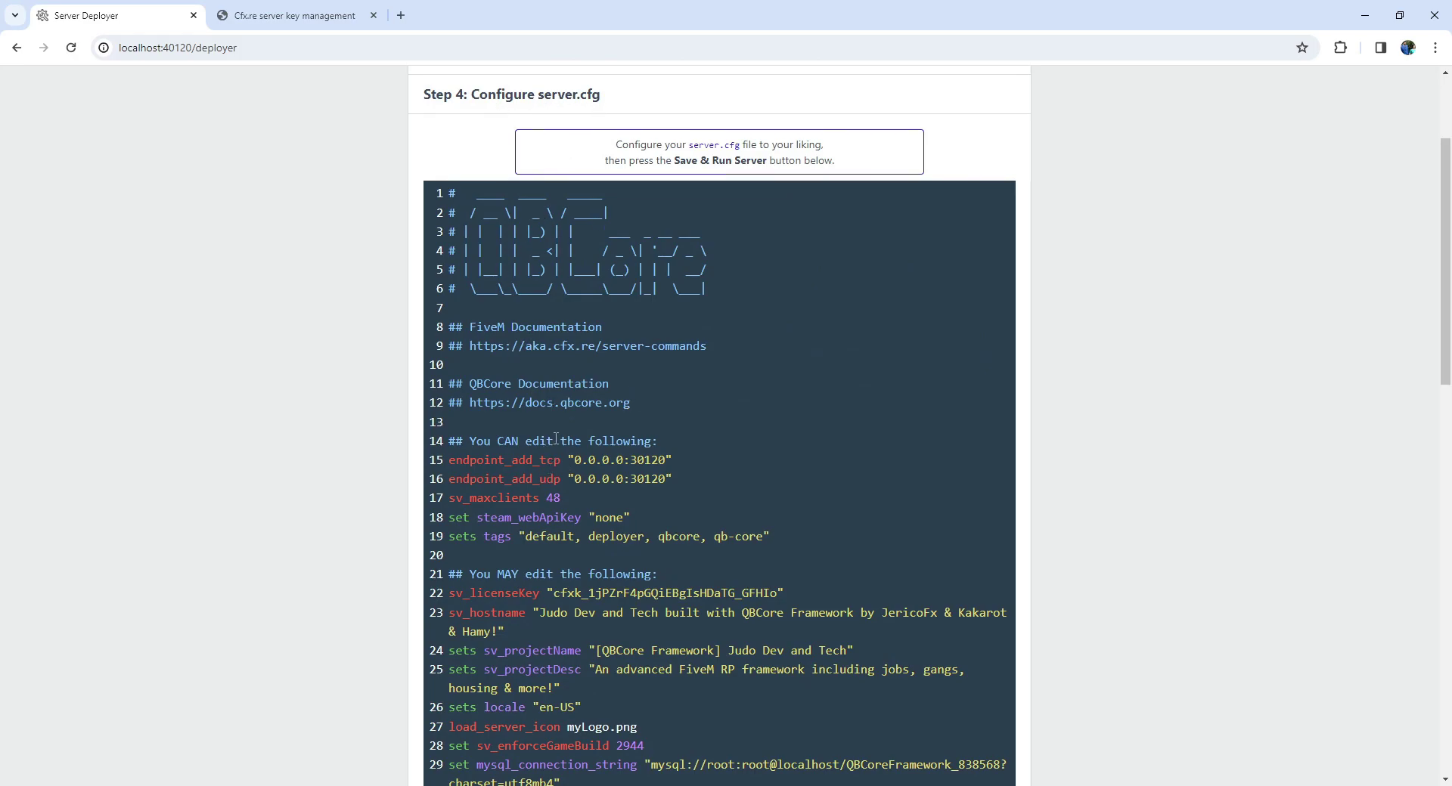
pyautogui.scroll(-2, 556, 439)
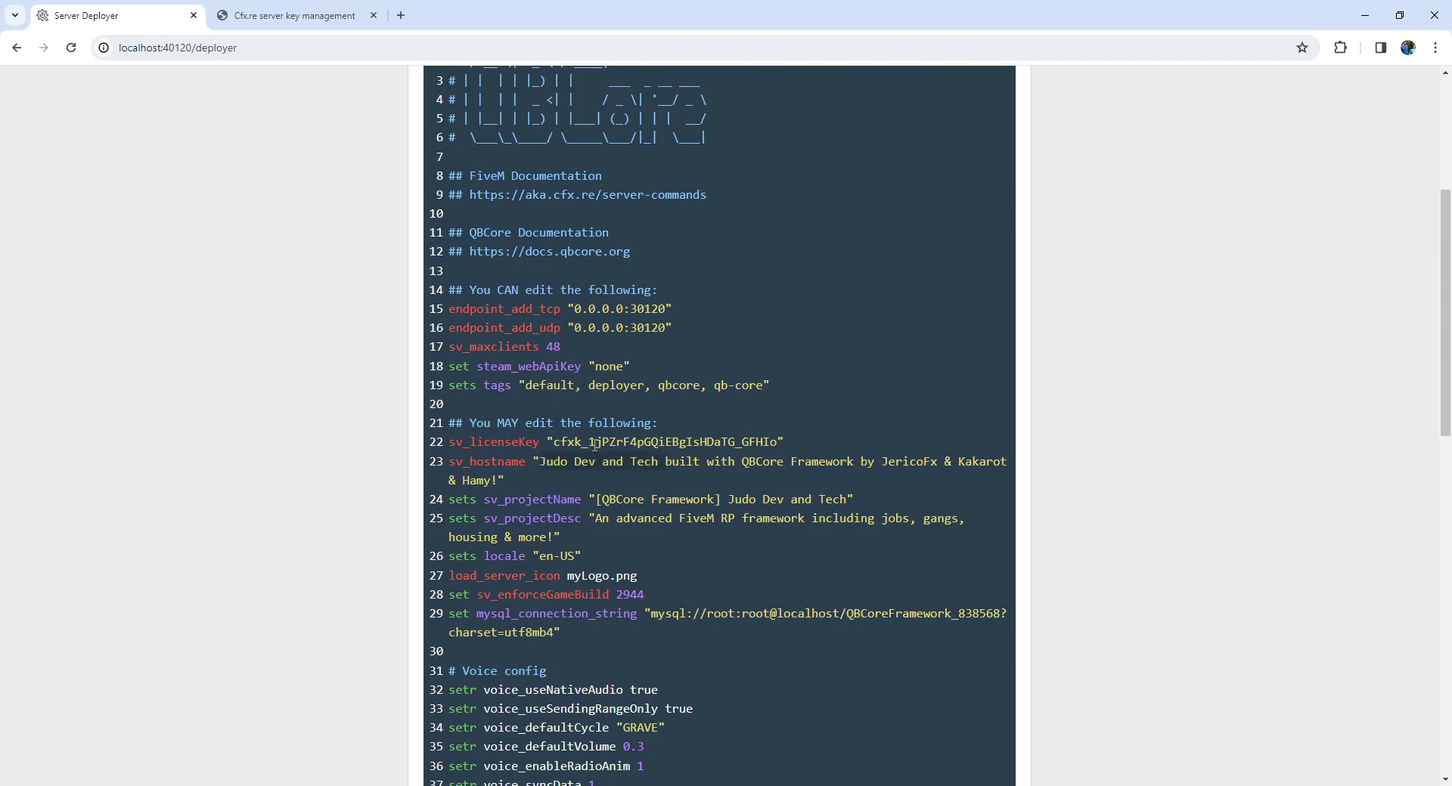
pyautogui.scroll(-6, 500, 499)
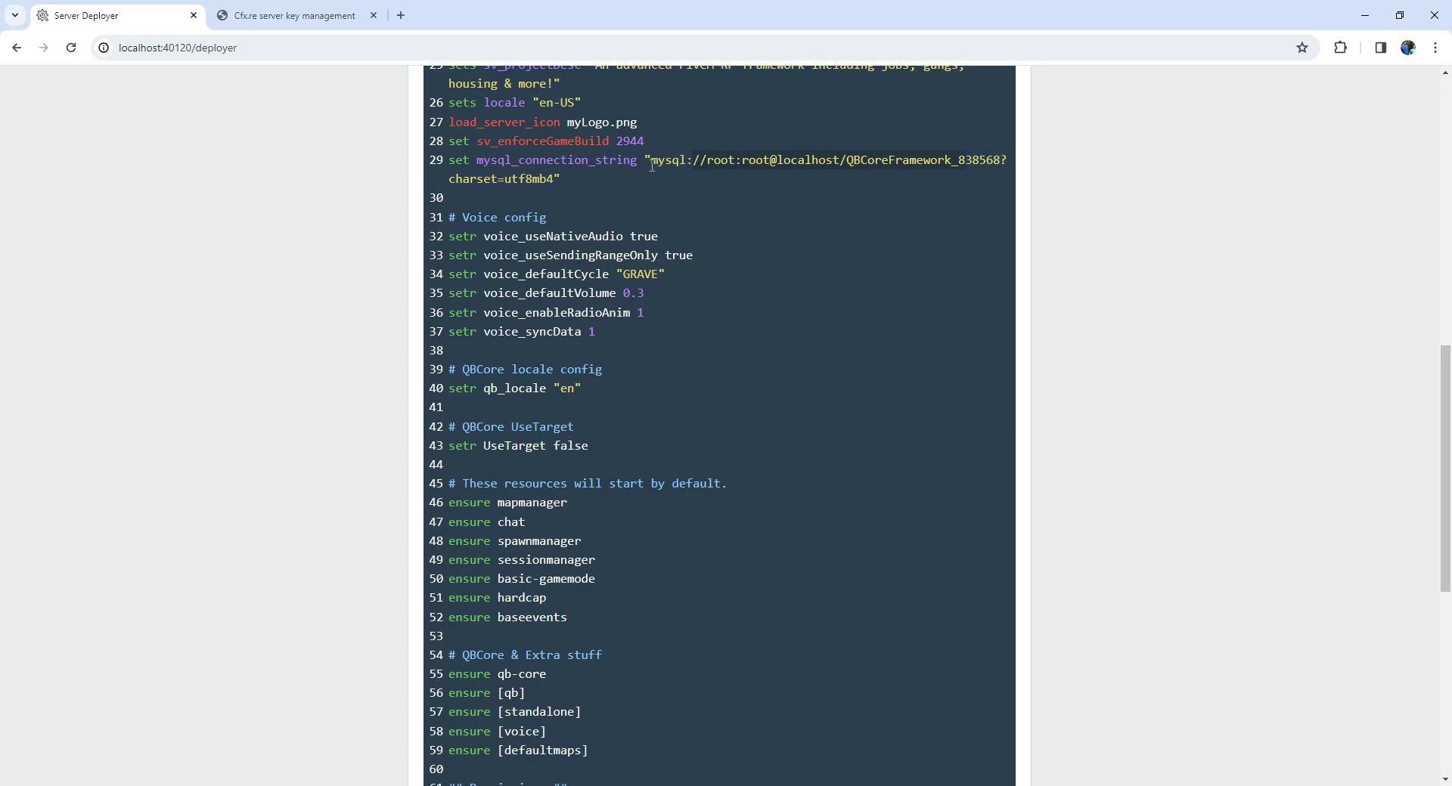
pyautogui.scroll(-4, 681, 560)
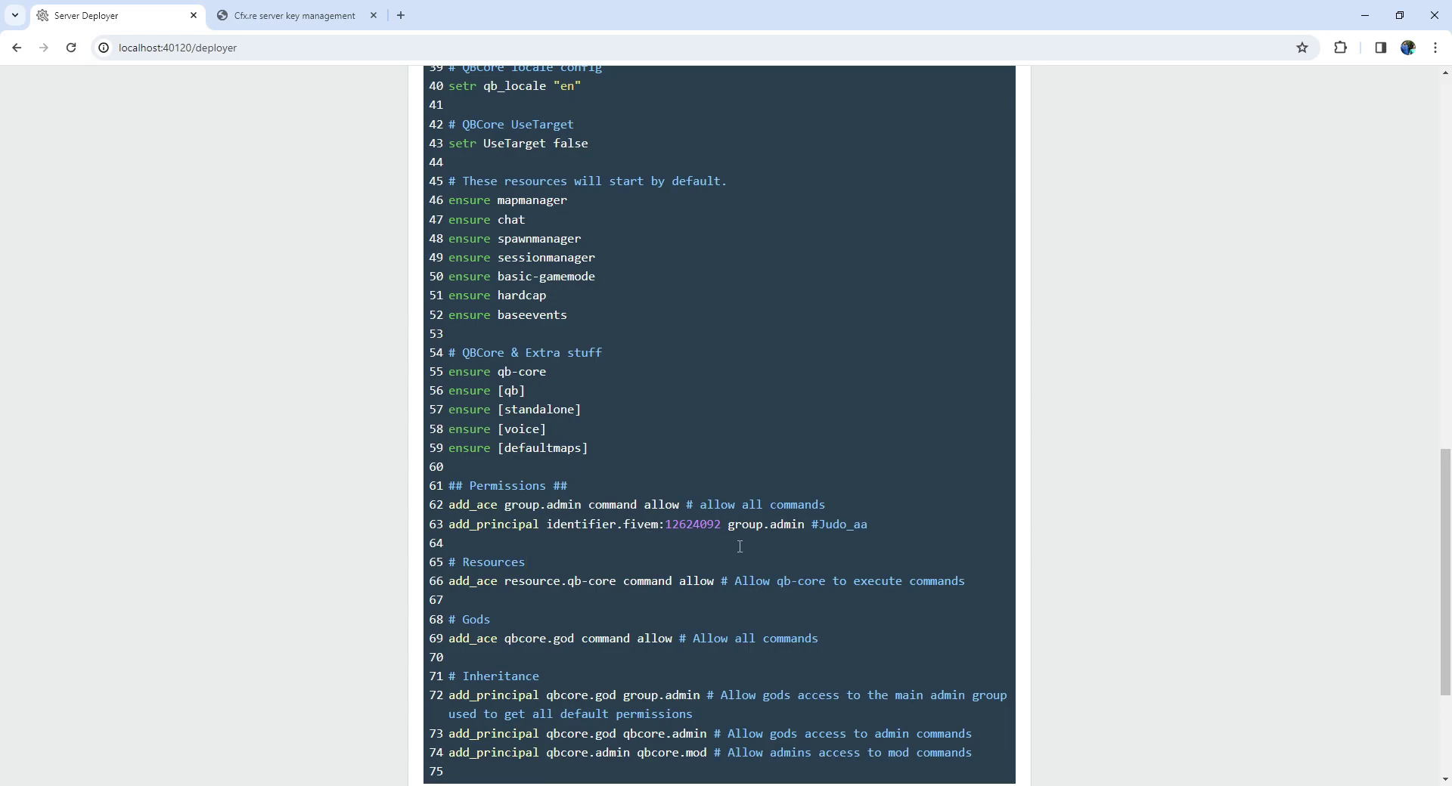
pyautogui.scroll(-3, 664, 545)
pyautogui.click(778, 655)
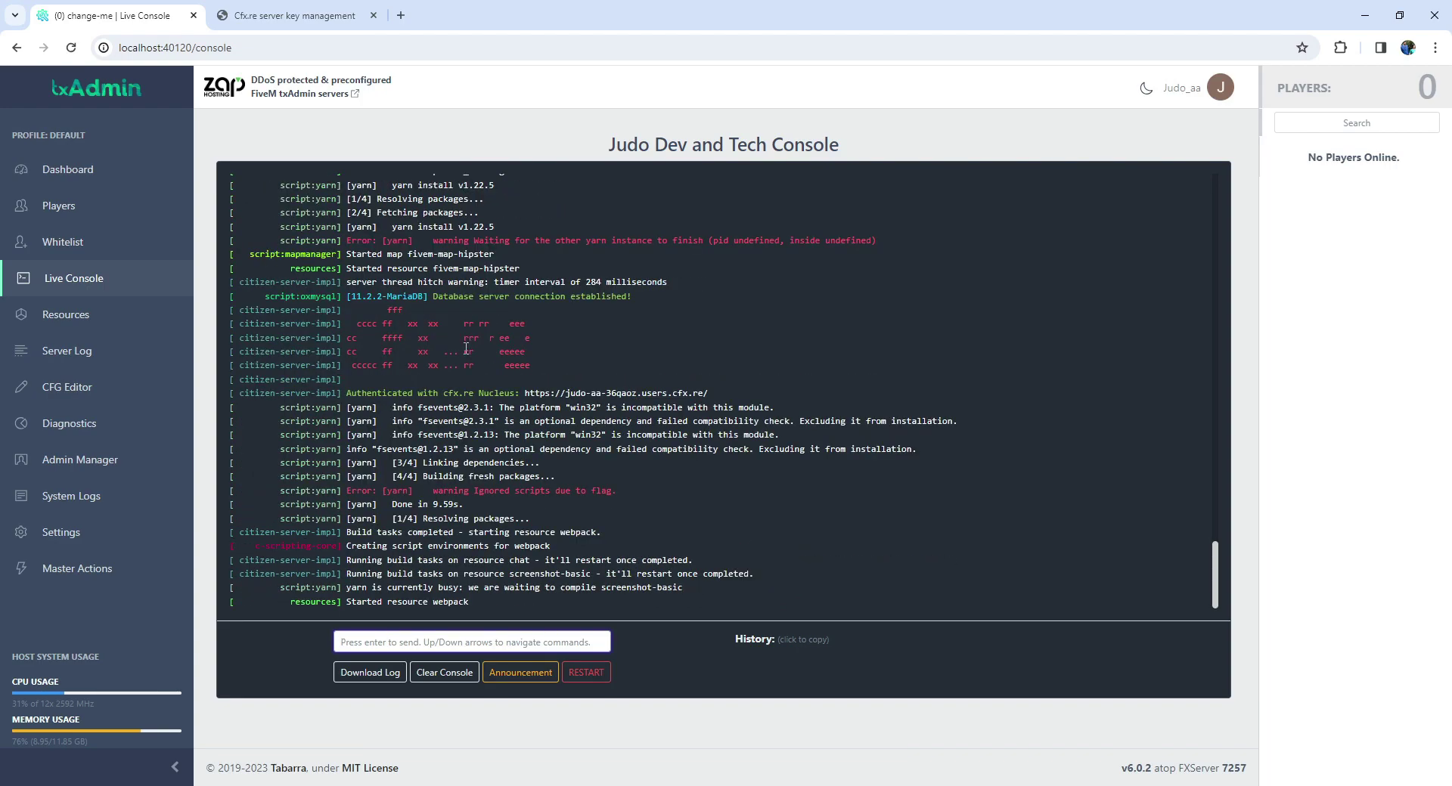
# Browse the Dashboard, Players, Whitelist, Live Console, Resources, Server Log, CFG Editor and Admin Manager pages.
pyautogui.click(64, 170)
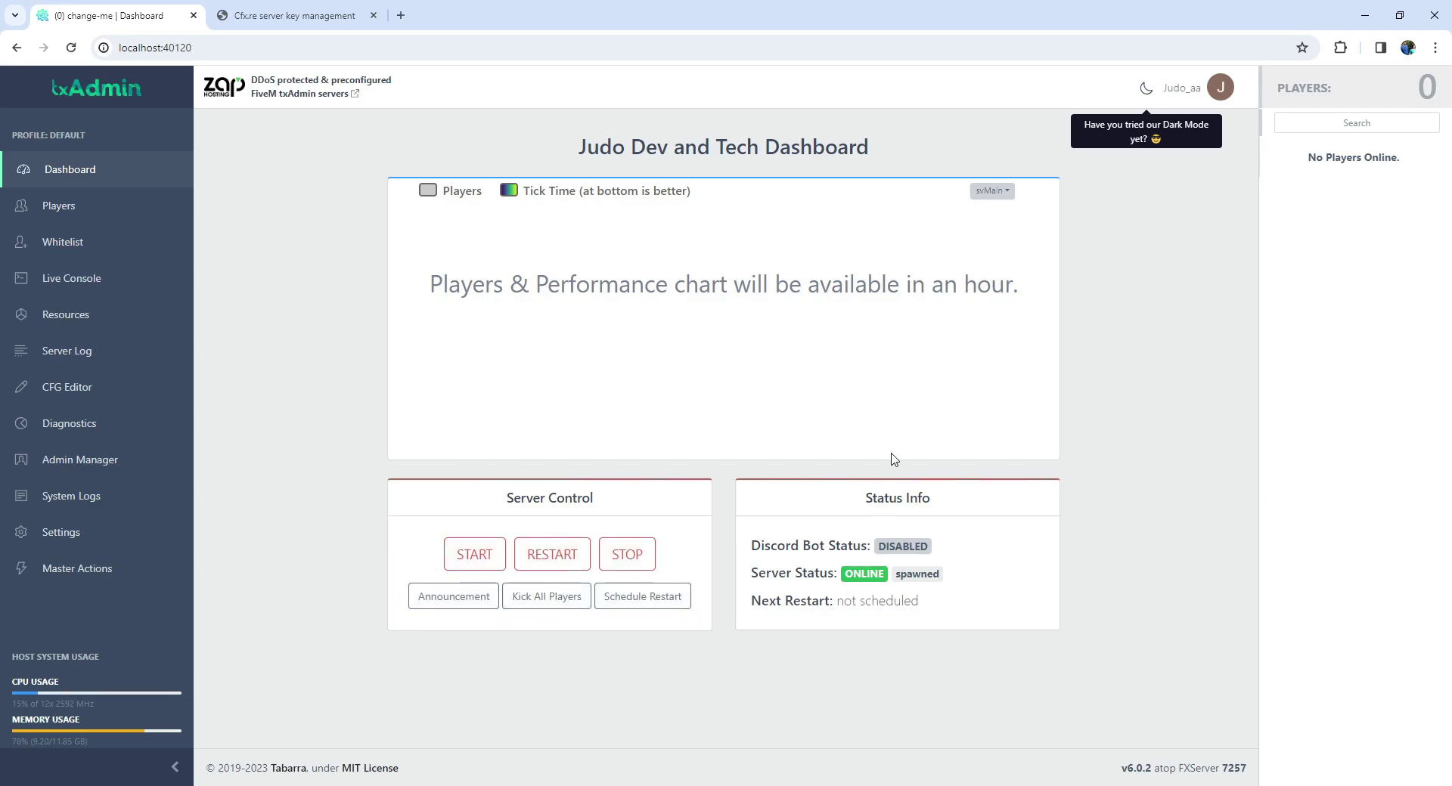
pyautogui.click(97, 205)
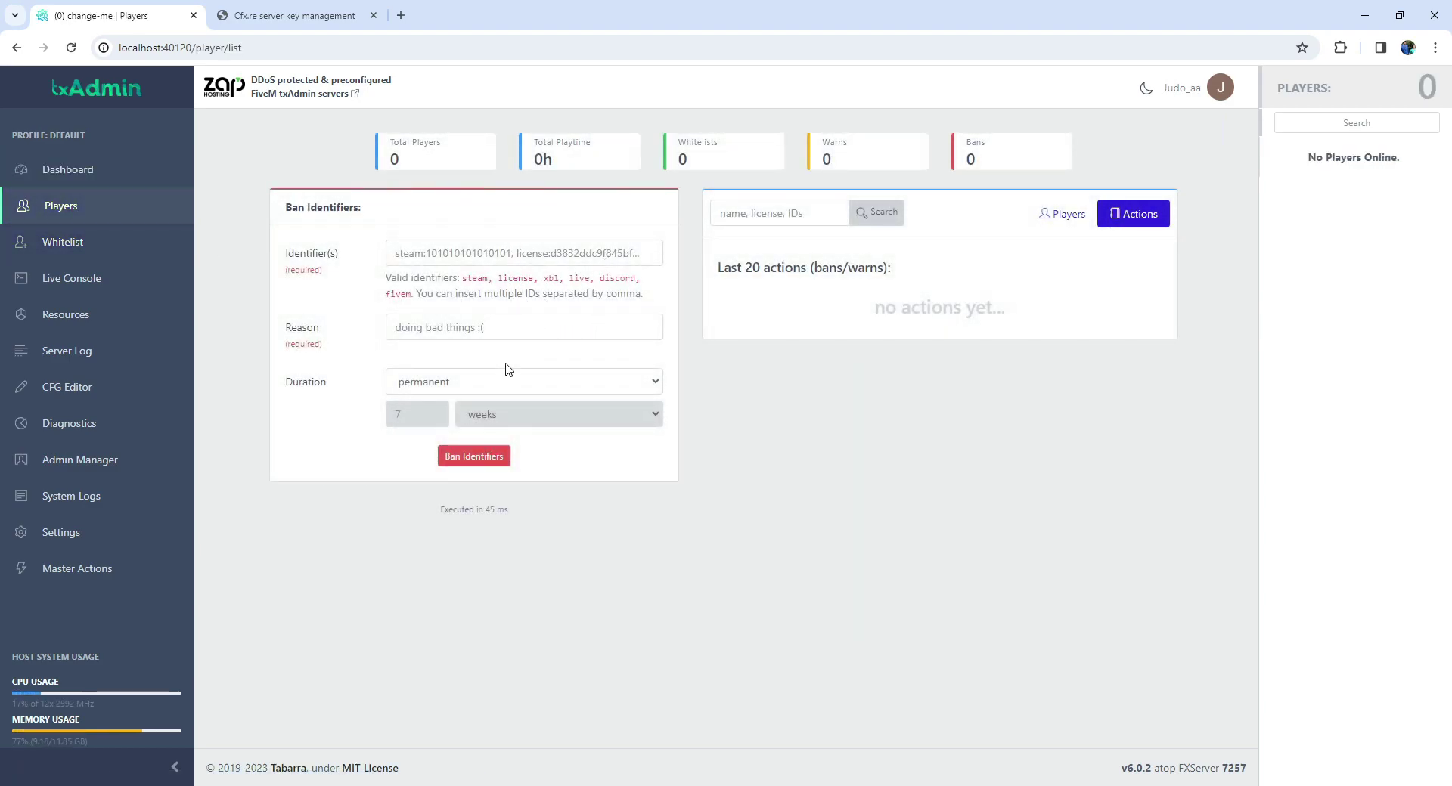
pyautogui.click(112, 246)
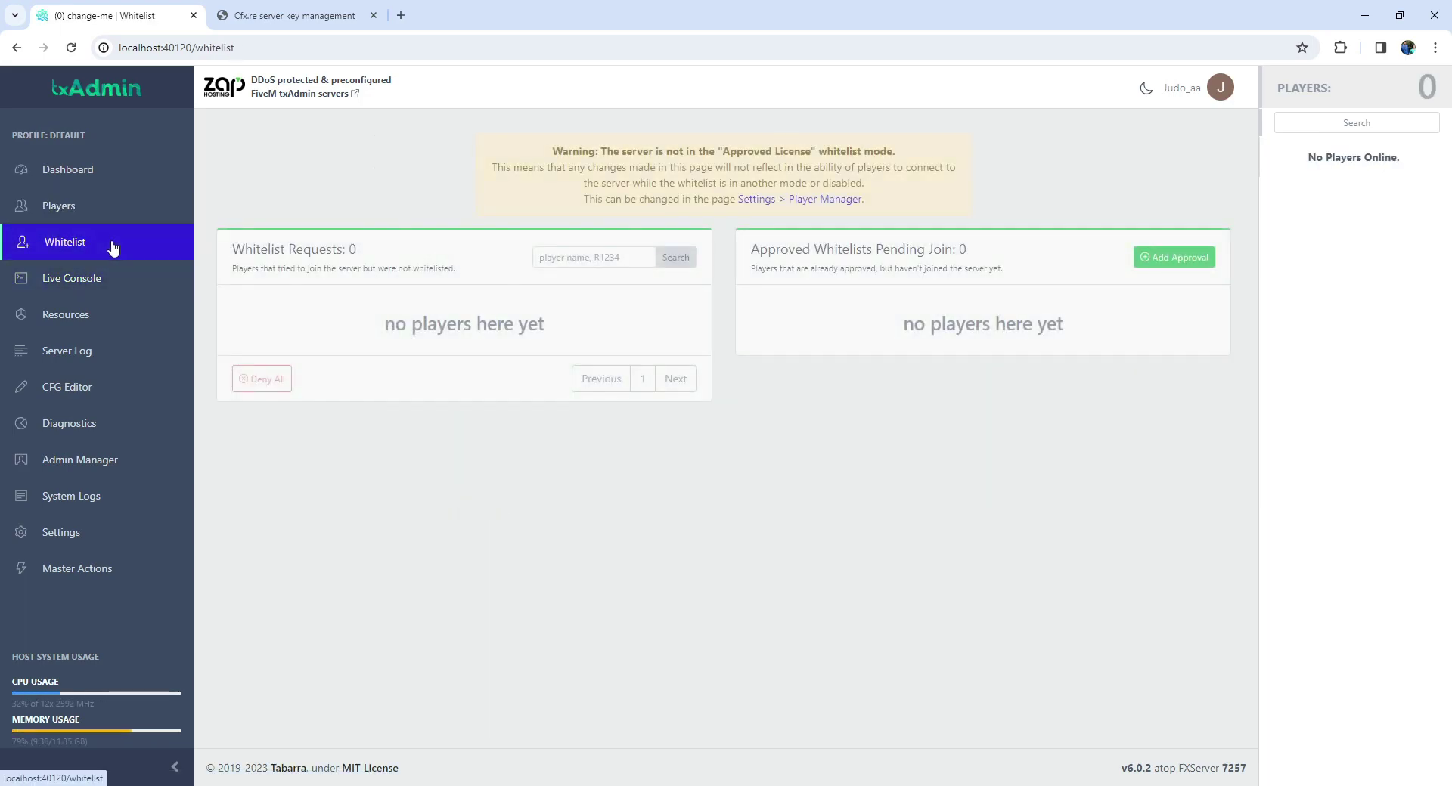
pyautogui.click(108, 296)
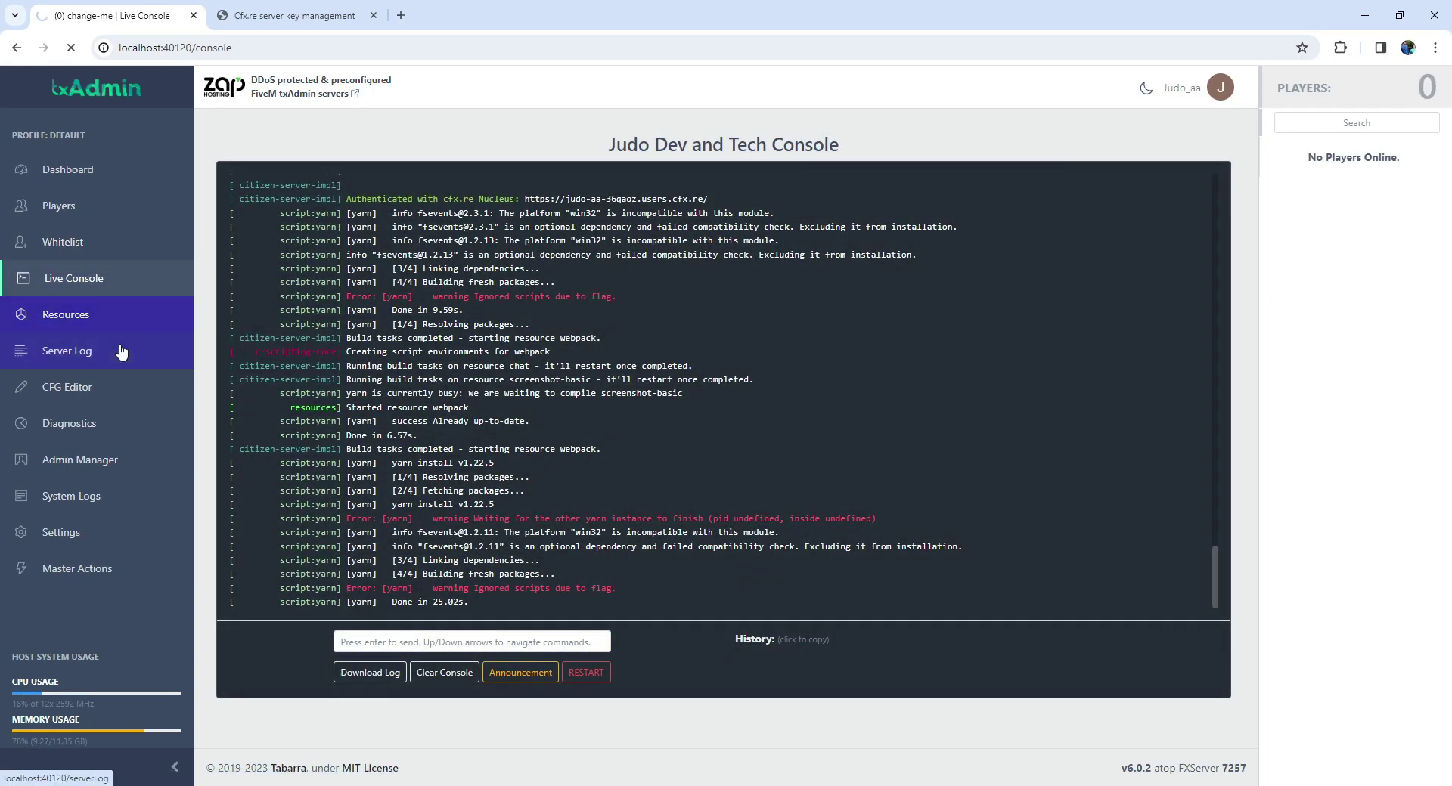
pyautogui.click(120, 329)
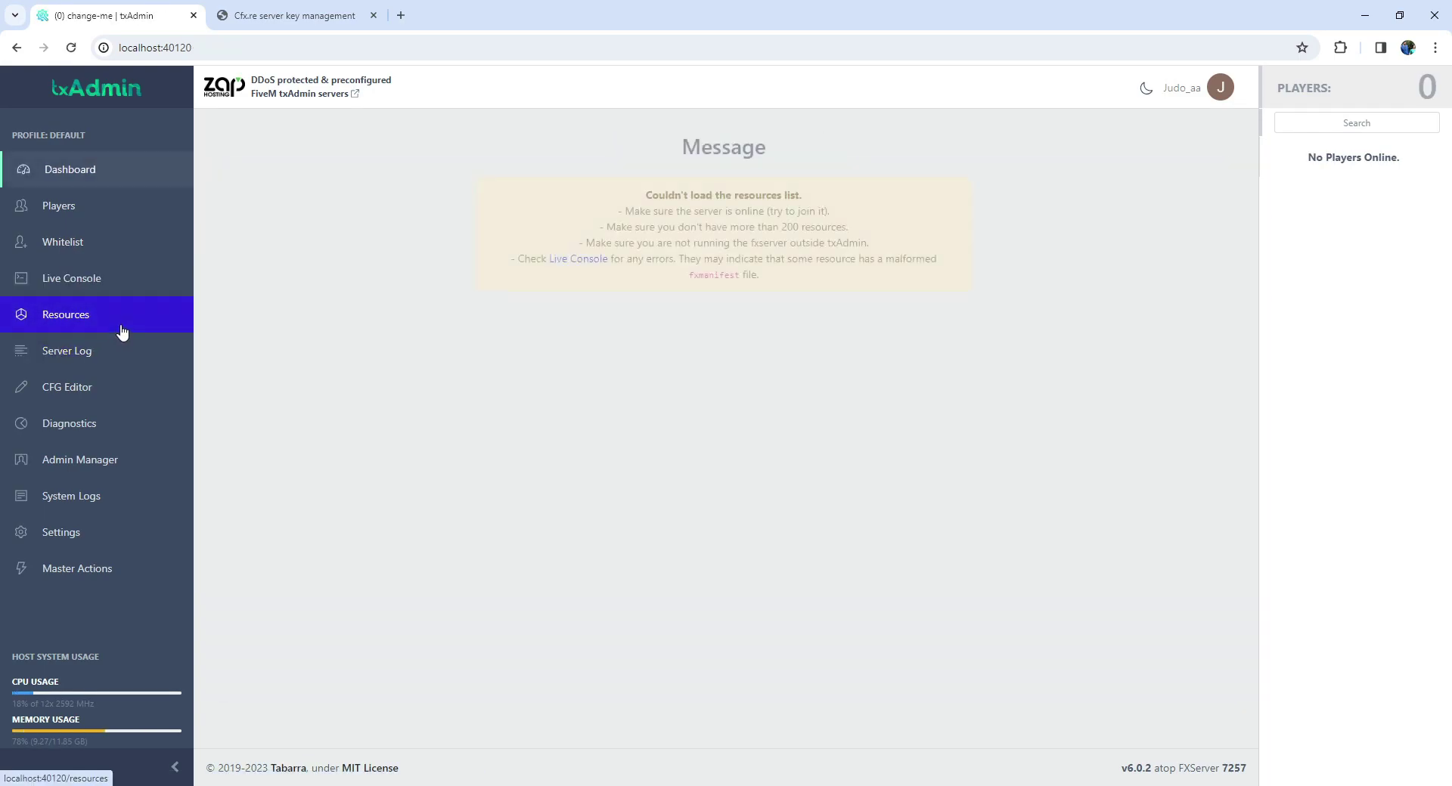
pyautogui.click(125, 369)
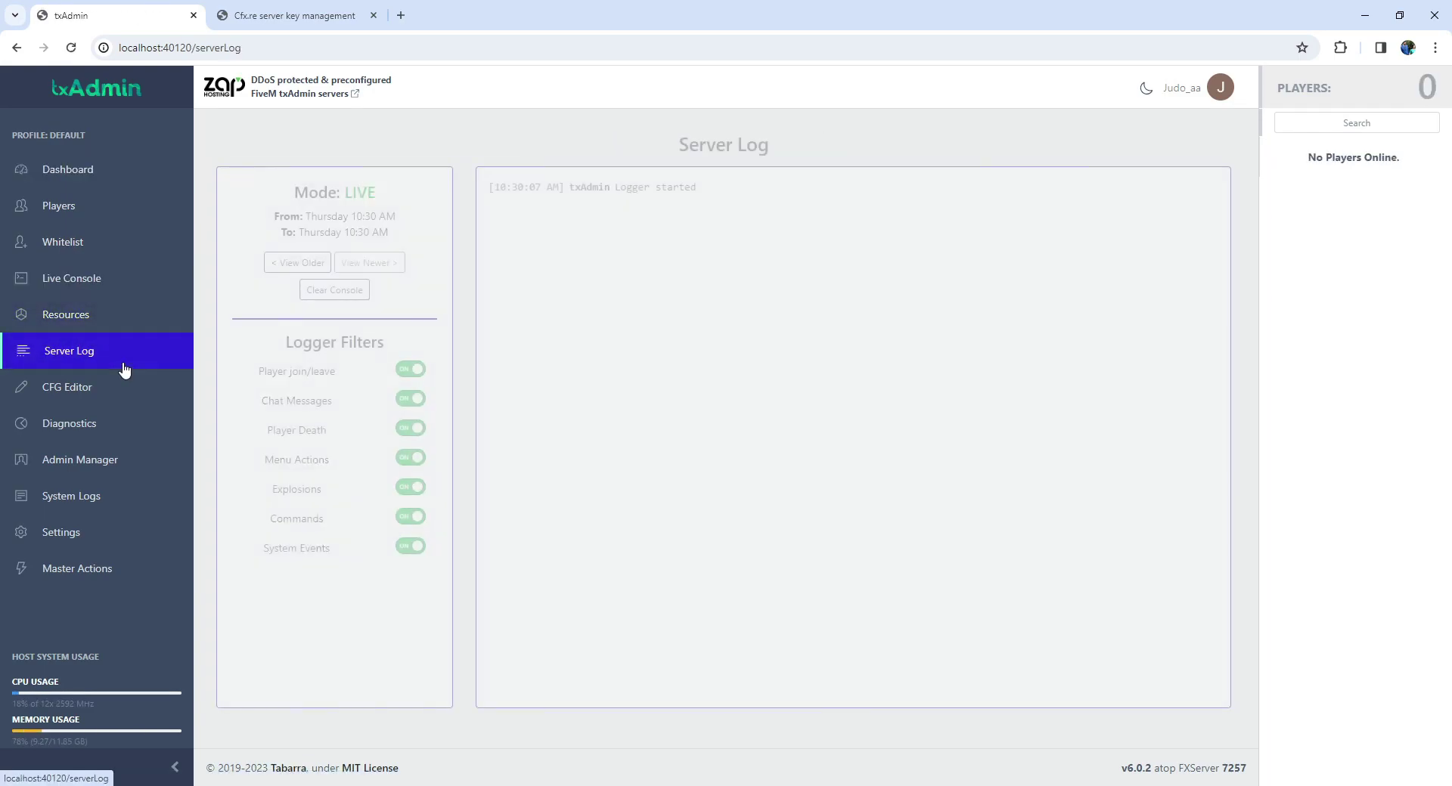
pyautogui.click(123, 393)
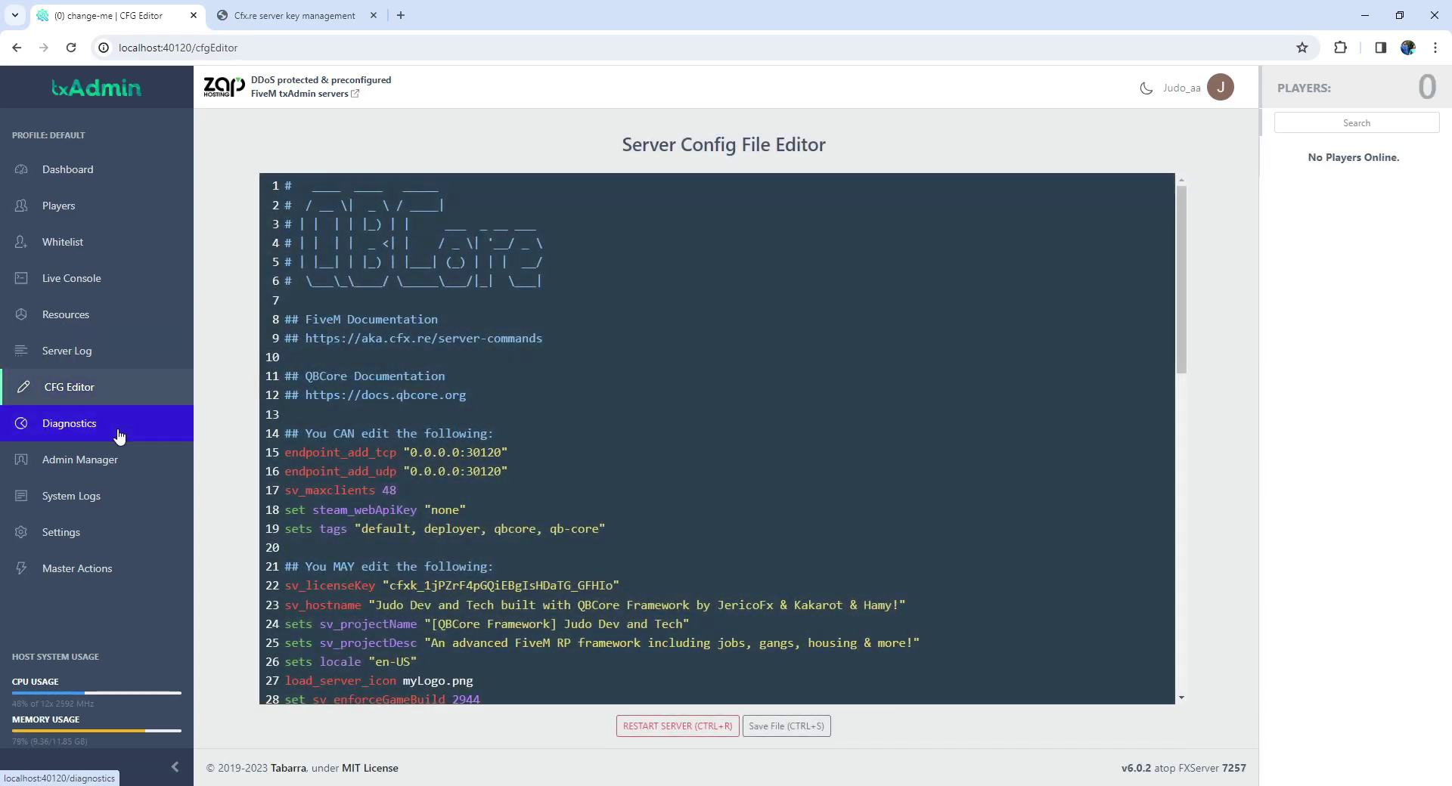
pyautogui.click(120, 460)
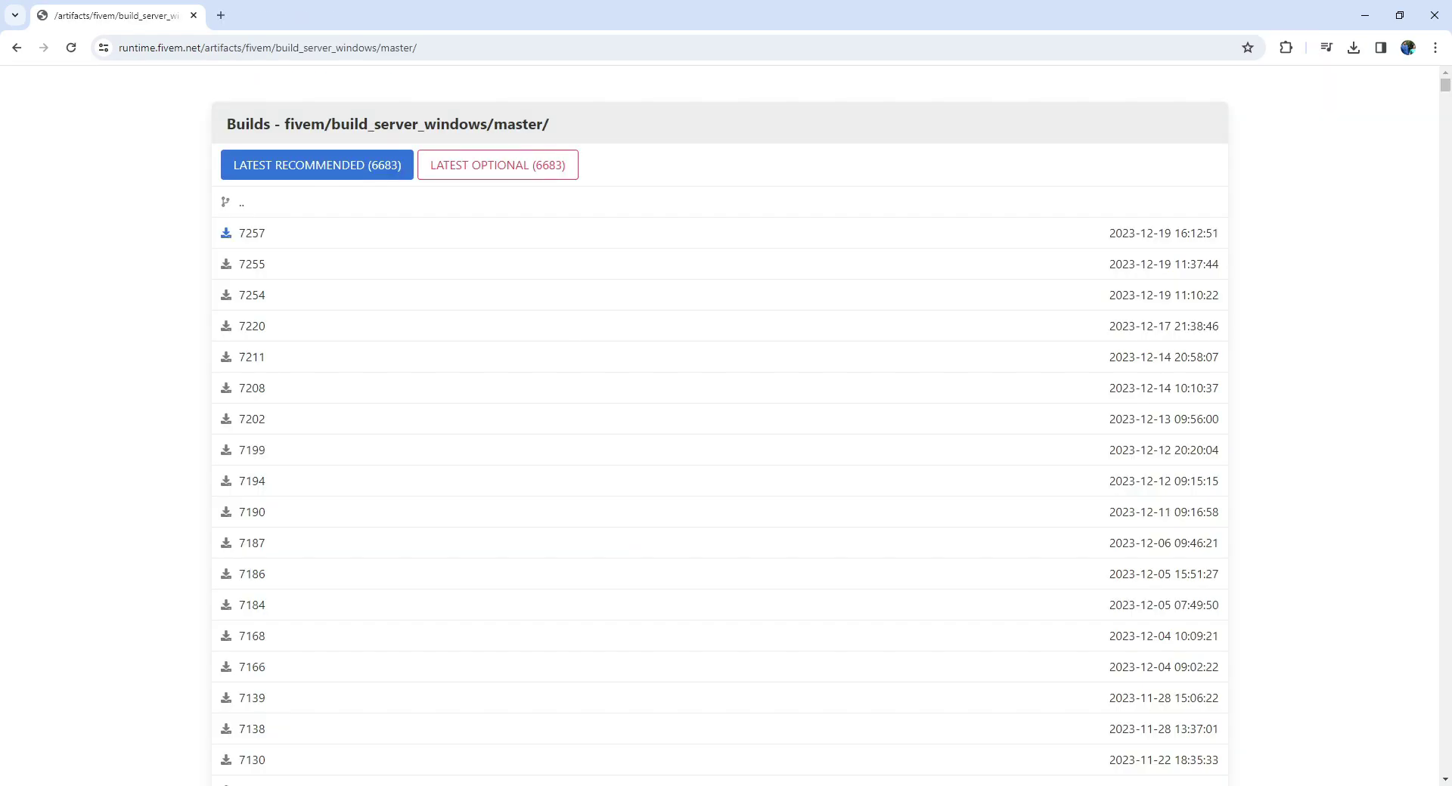
# Launch HeidiSQL from Windows search and move its session manager higher on screen.
pyautogui.press('super')
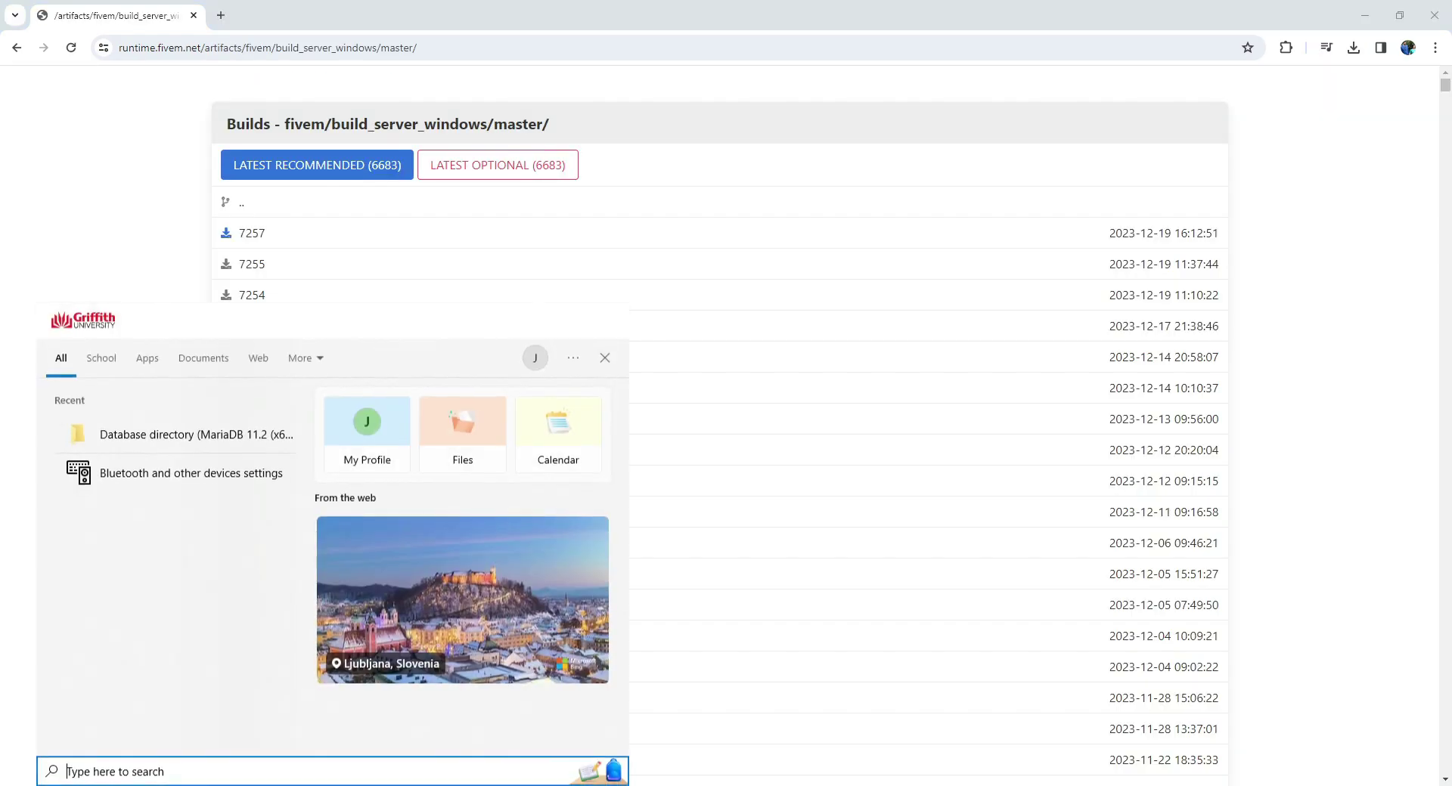
pyautogui.write('he')
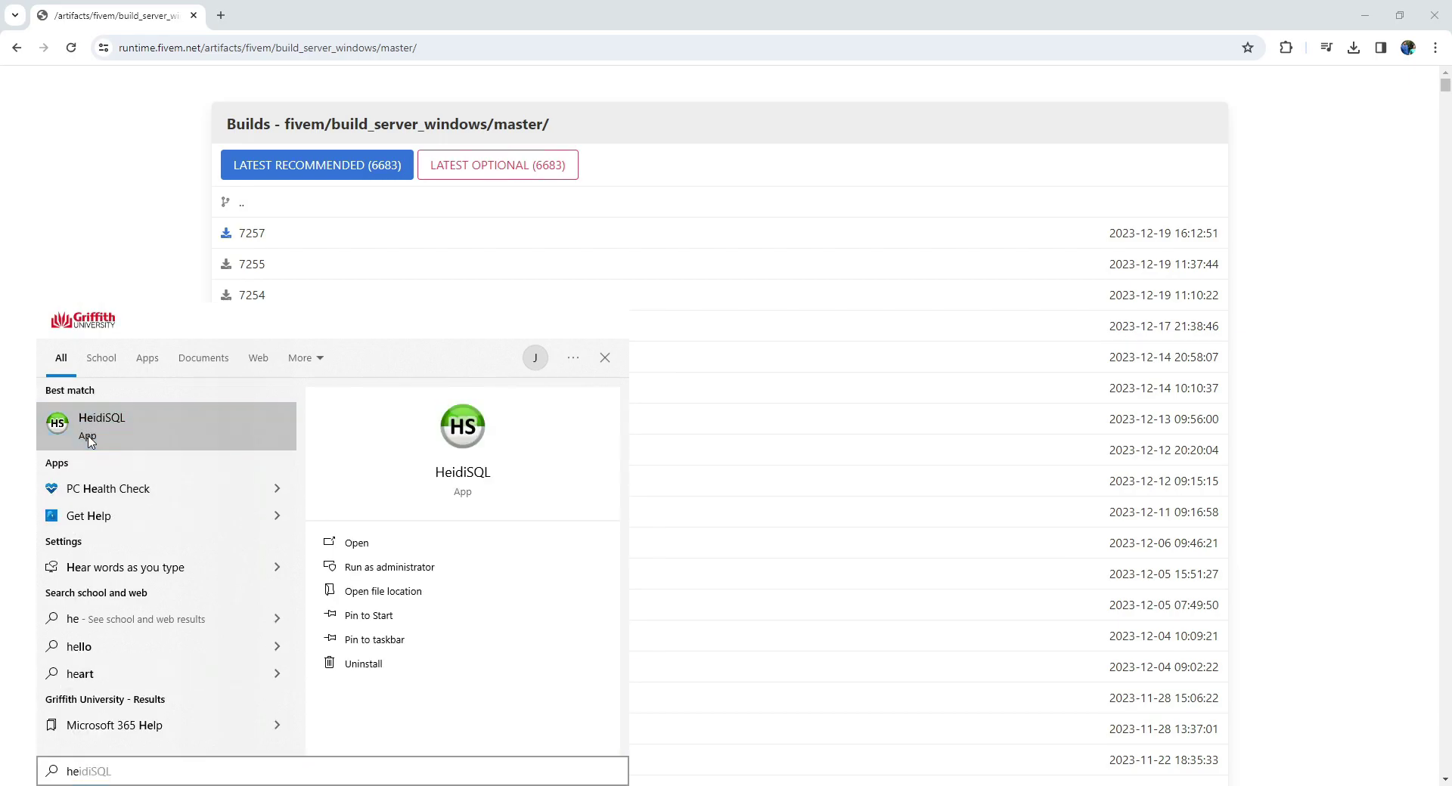
pyautogui.click(455, 544)
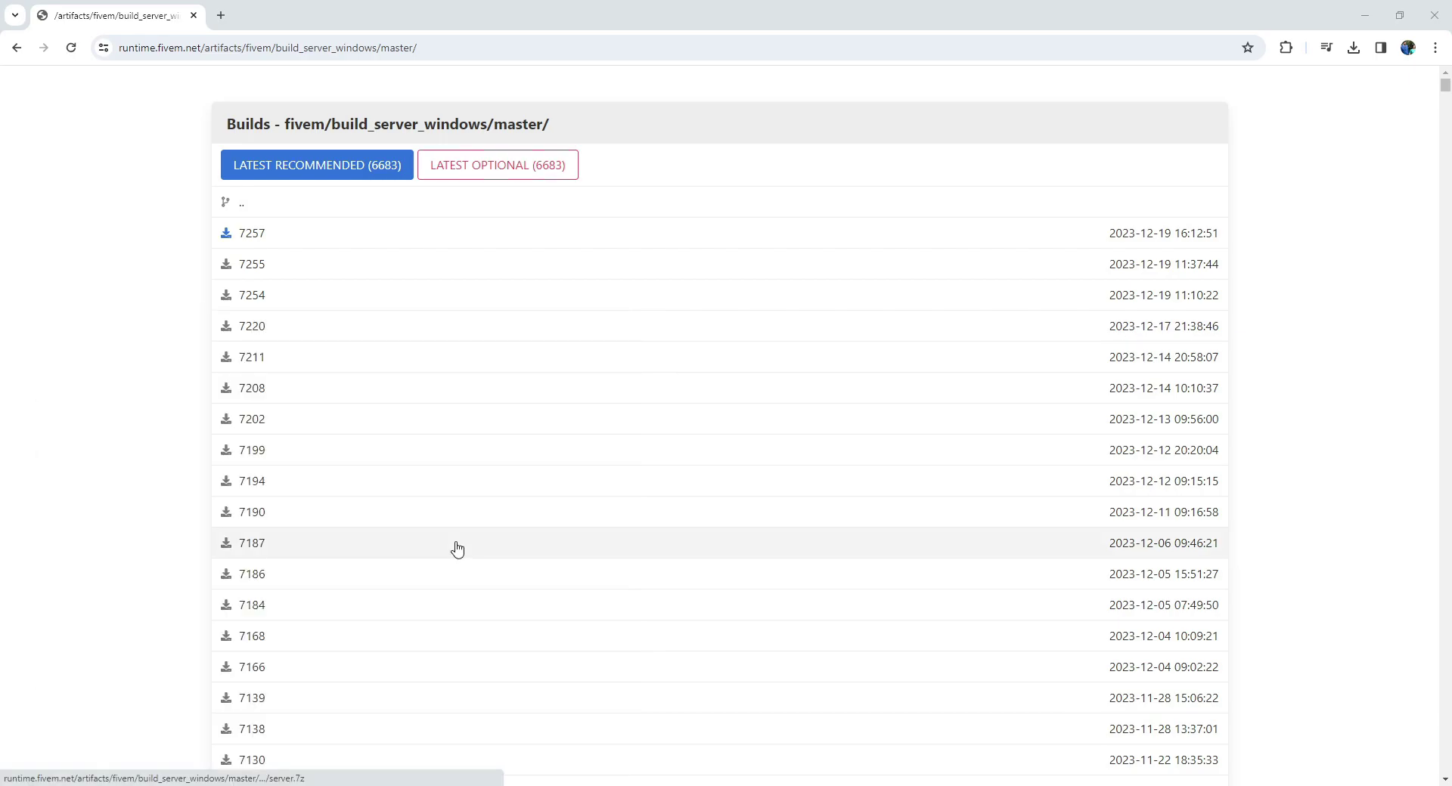
pyautogui.moveTo(574, 317); pyautogui.dragTo(620, 248)
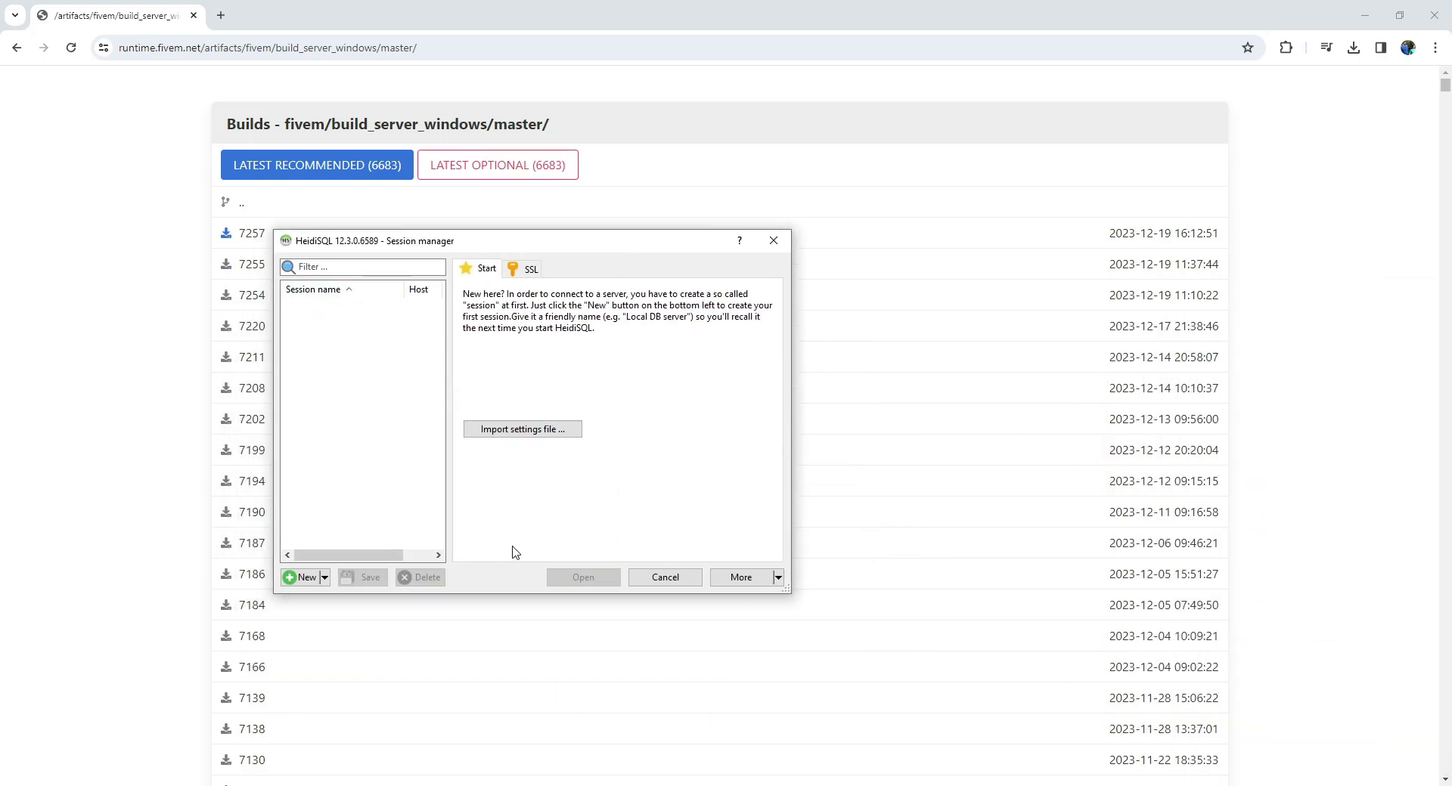
# Create a new session for 127.0.0.1 with the database password and connect.
pyautogui.click(303, 580)
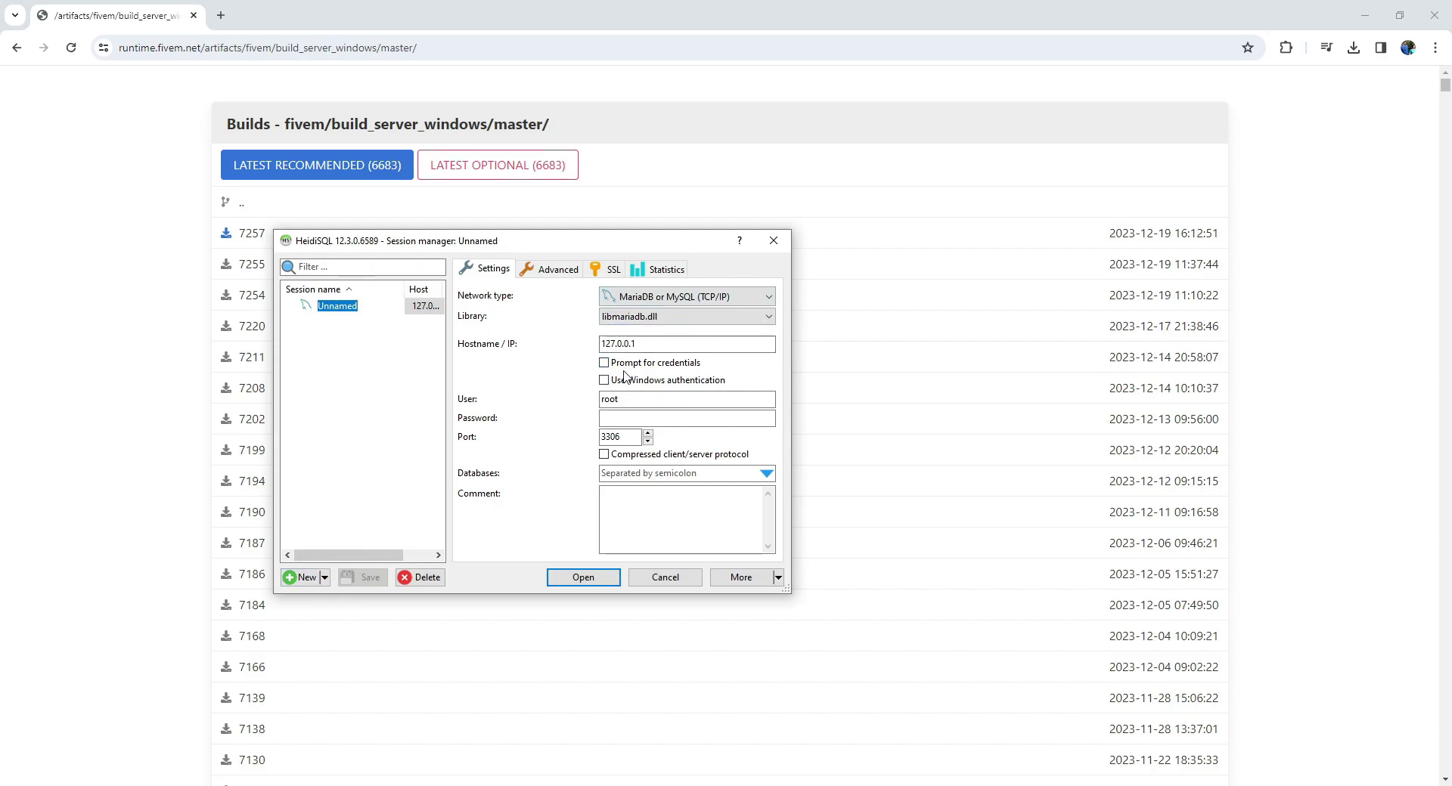
pyautogui.click(614, 418)
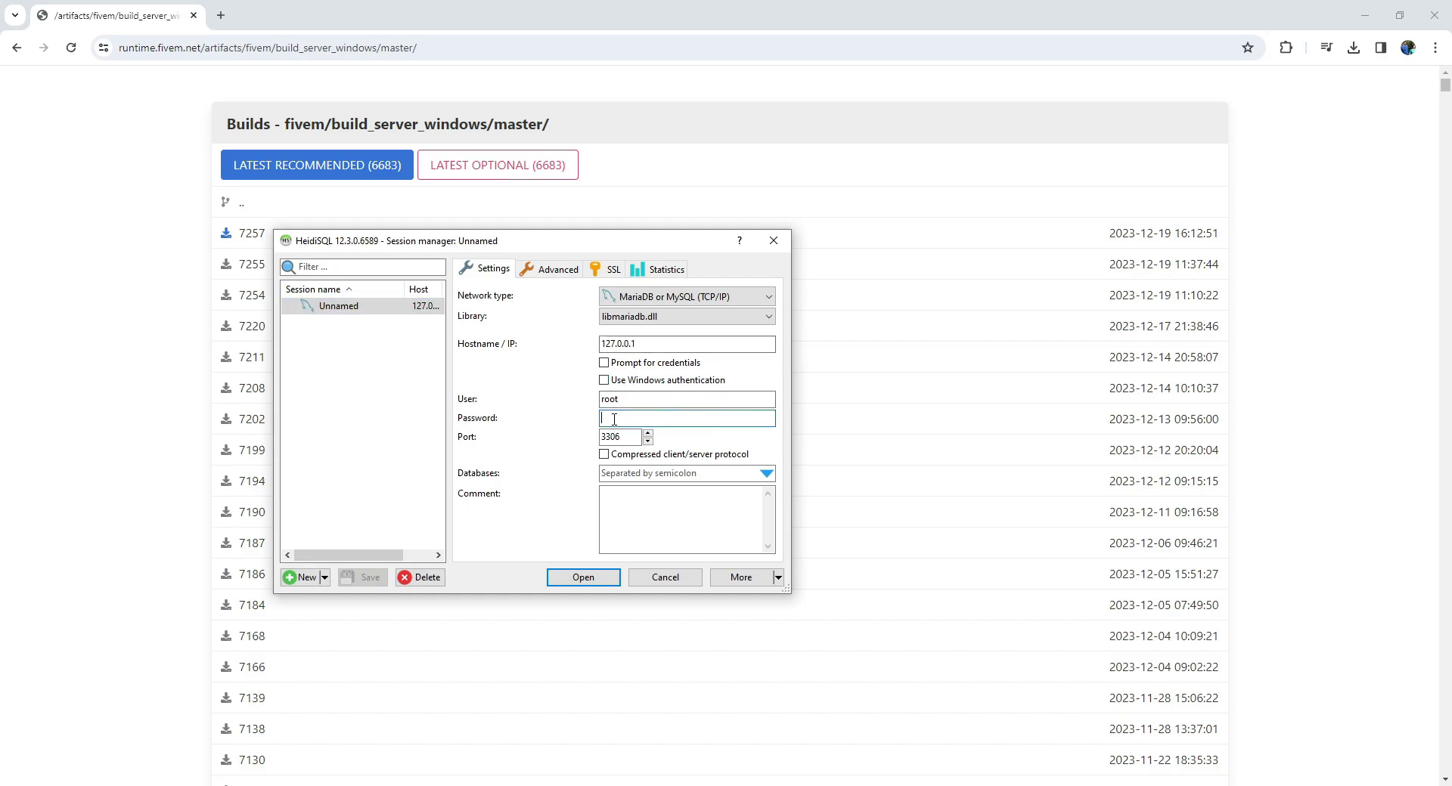
pyautogui.write('root')
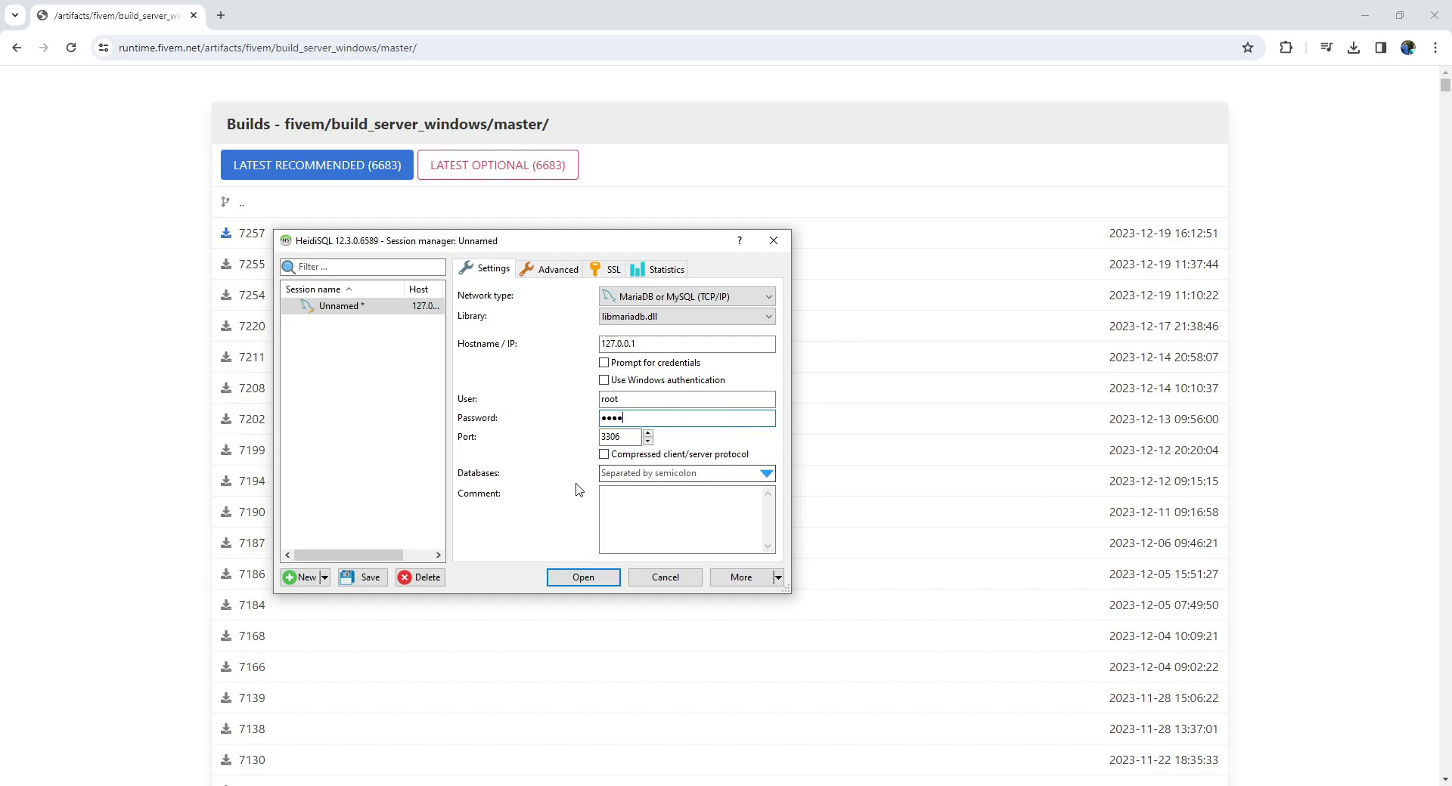
pyautogui.click(580, 577)
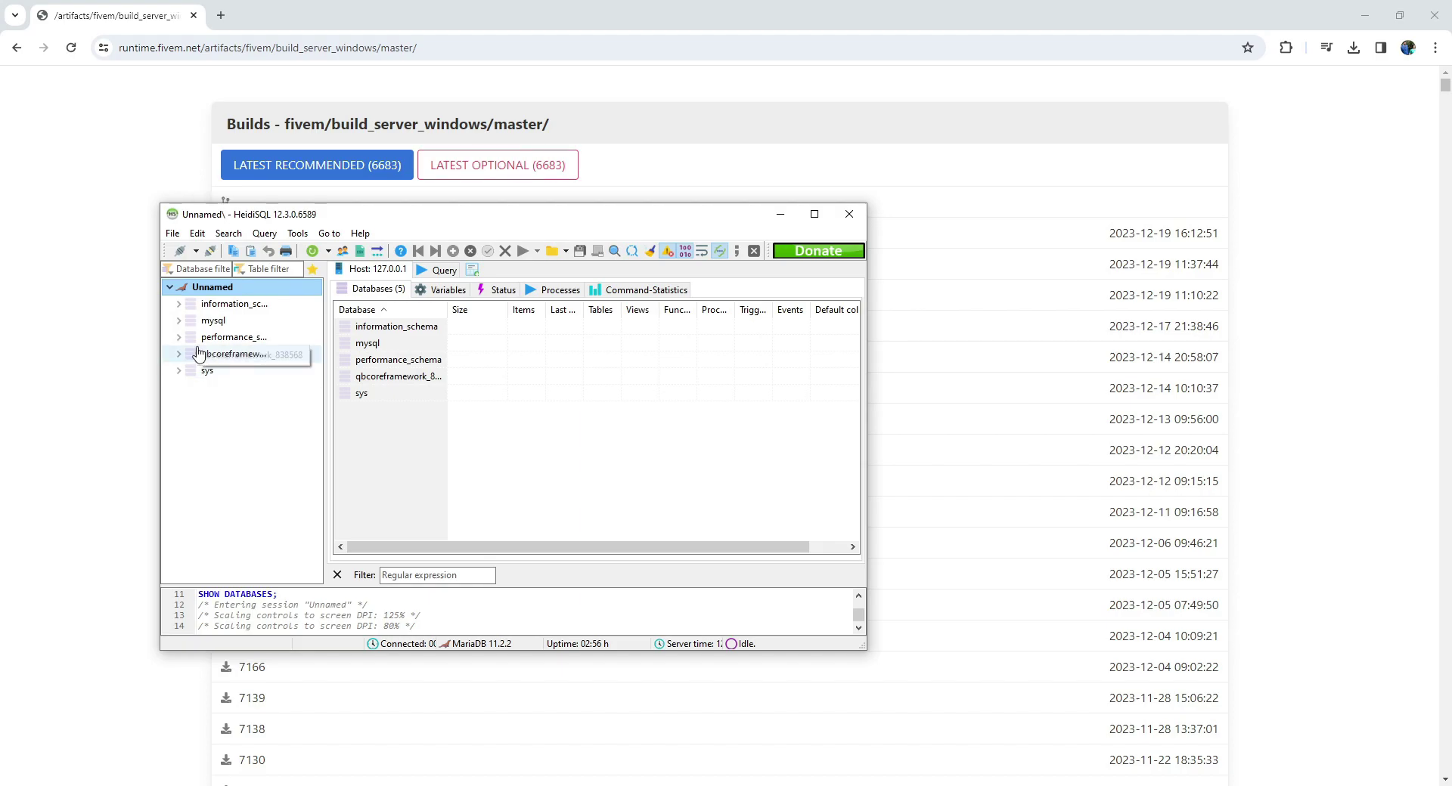
# Expand the mysql database, view the user view definition, and maximize the HeidiSQL window.
pyautogui.click(179, 320)
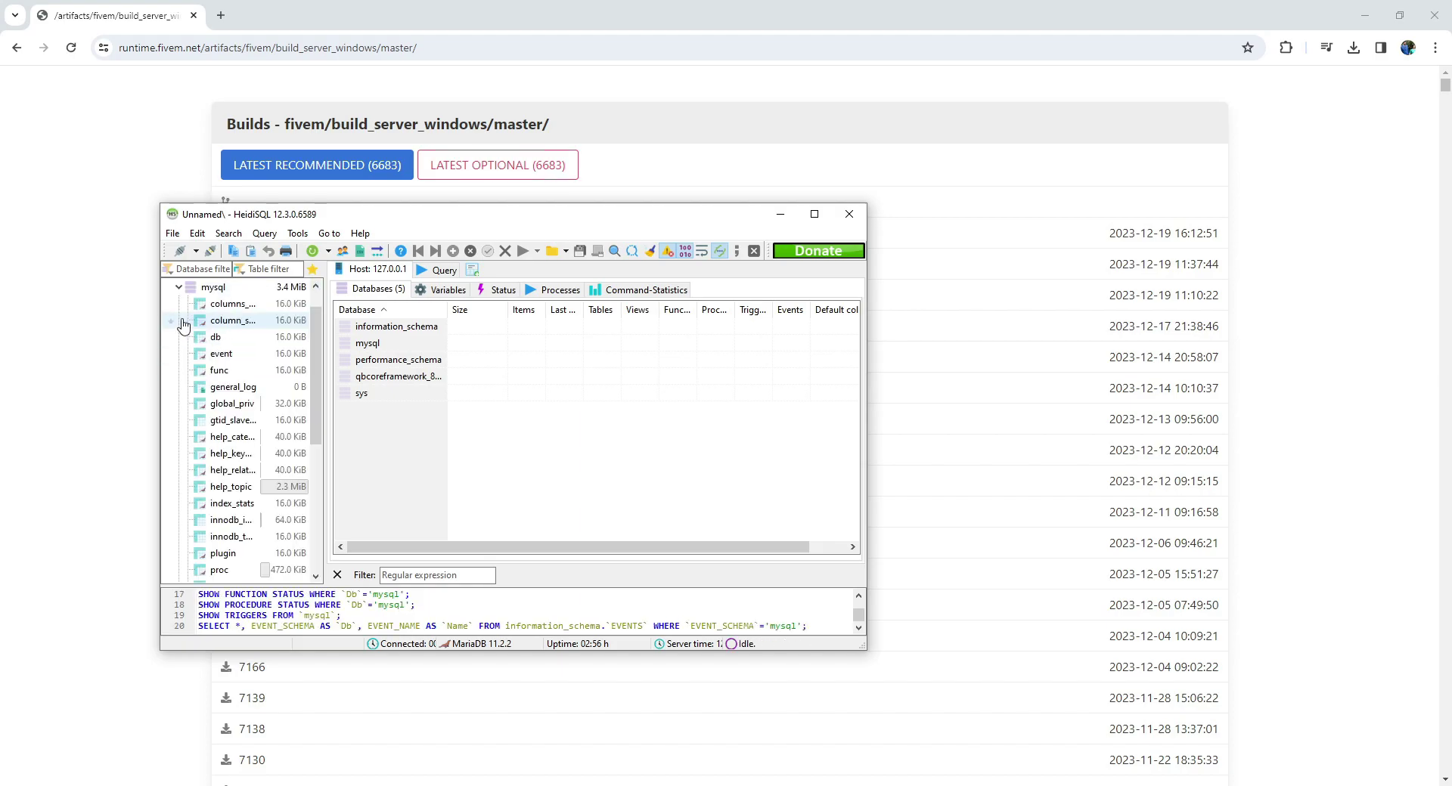
pyautogui.scroll(-6, 220, 423)
pyautogui.click(224, 527)
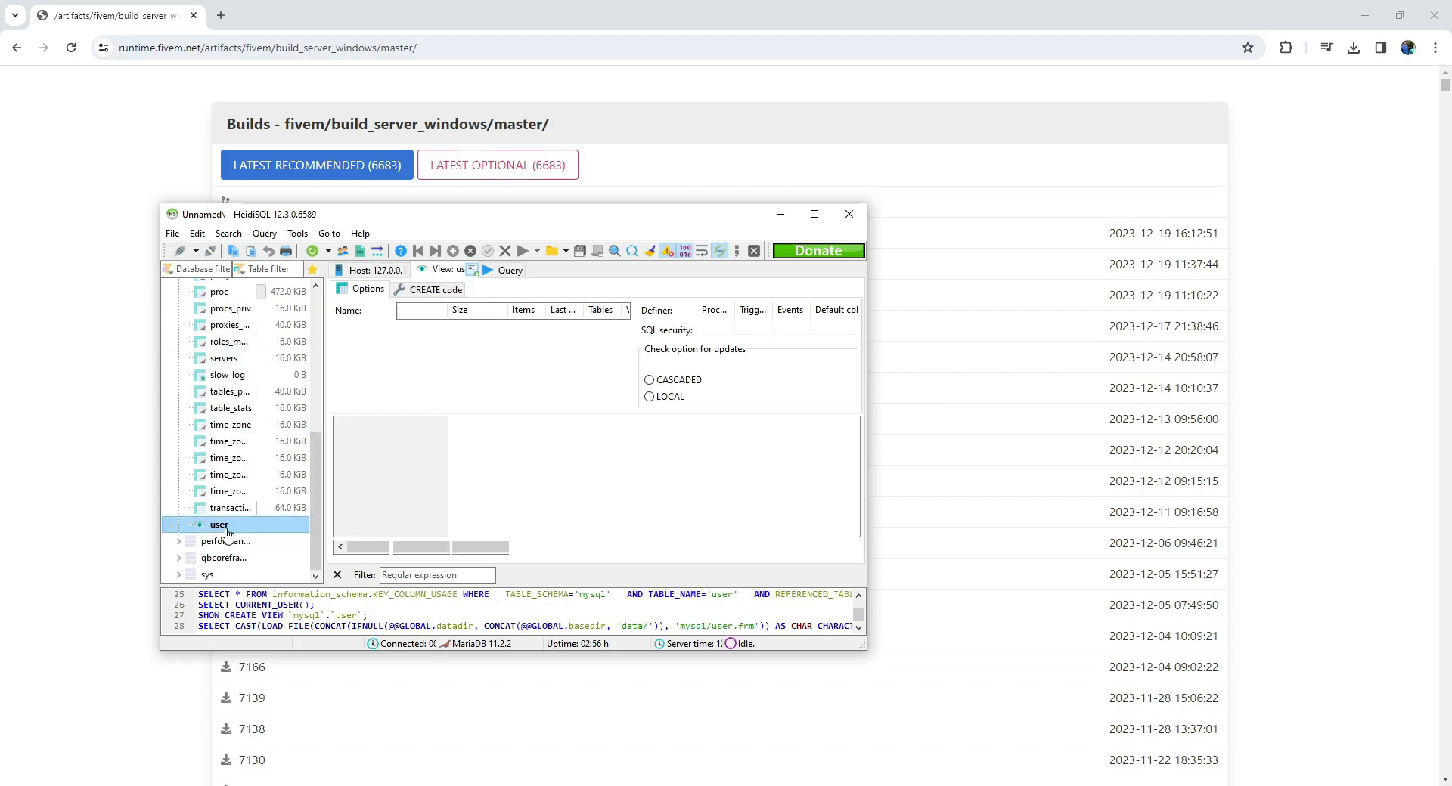
pyautogui.scroll(1, 218, 389)
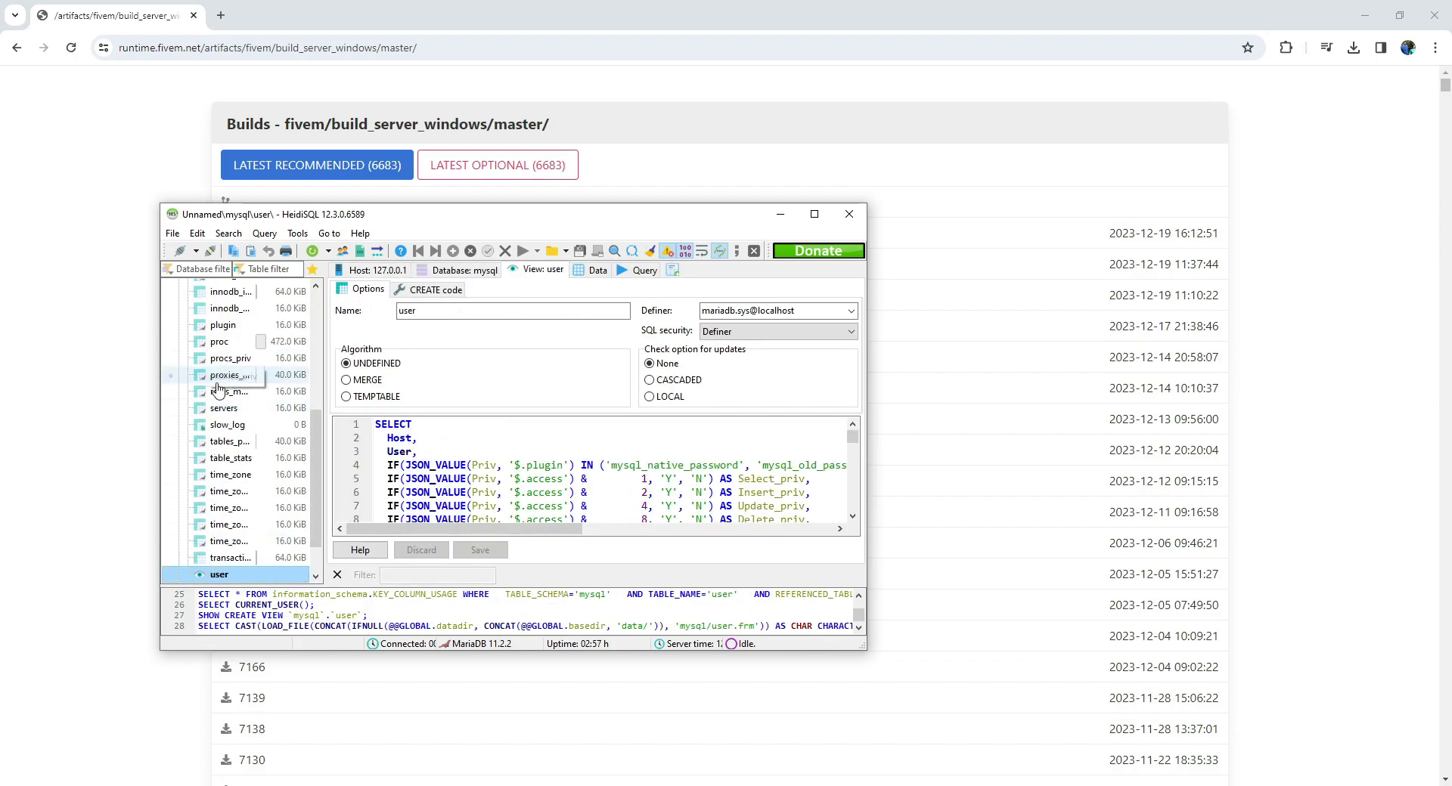
pyautogui.click(814, 214)
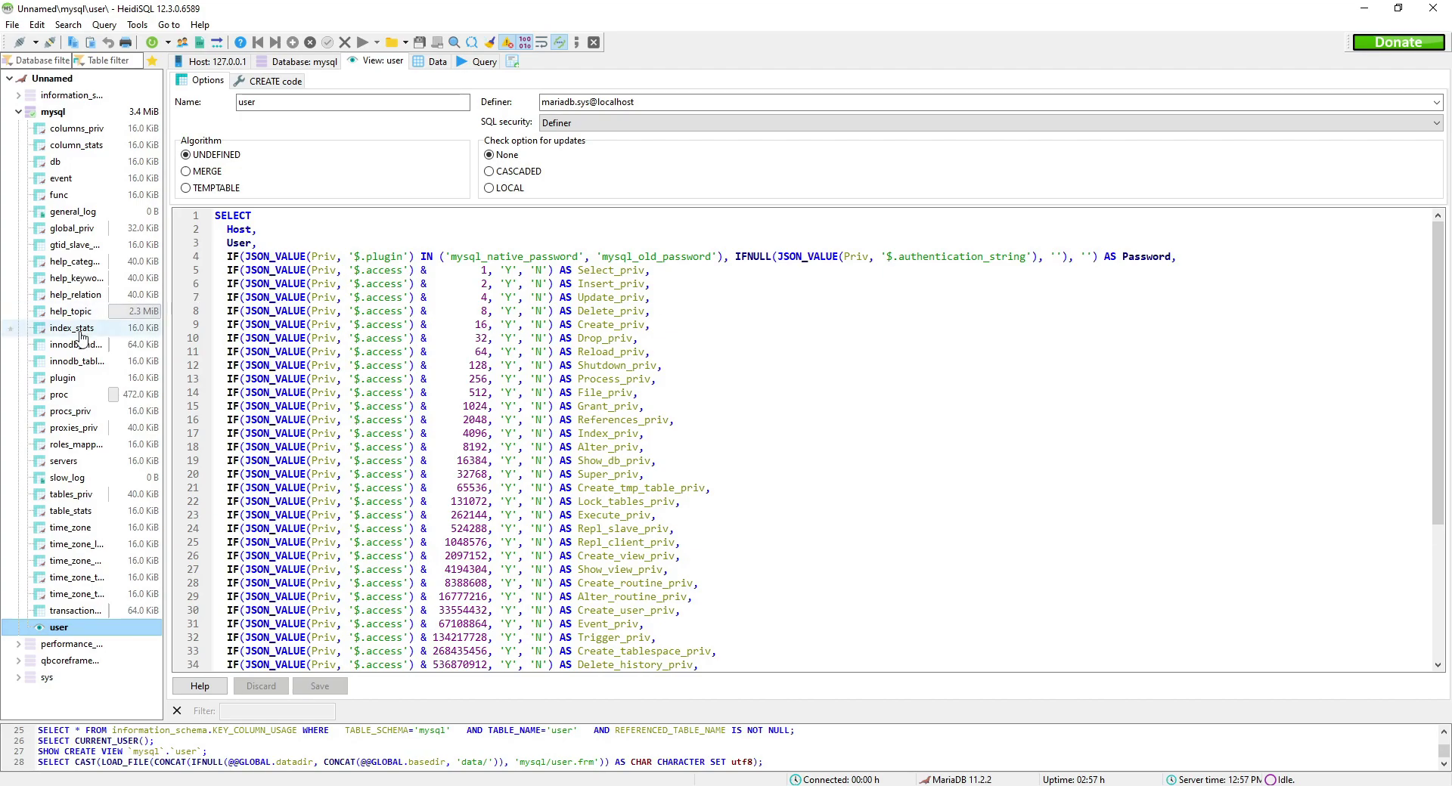
pyautogui.click(18, 112)
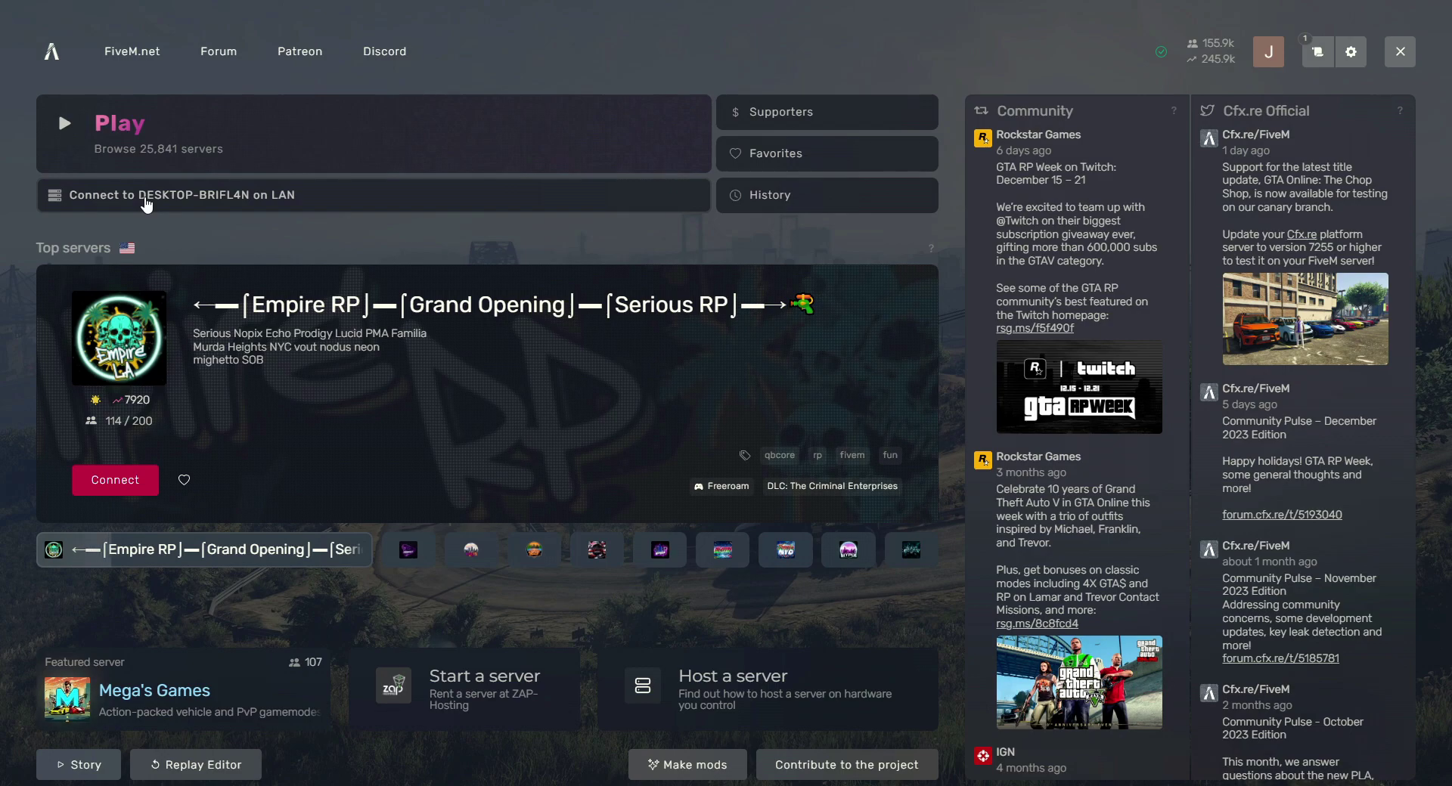
# Connect to DESKTOP on LAN, accept the game version 2944 restart and data update, then reconnect.
pyautogui.click(146, 205)
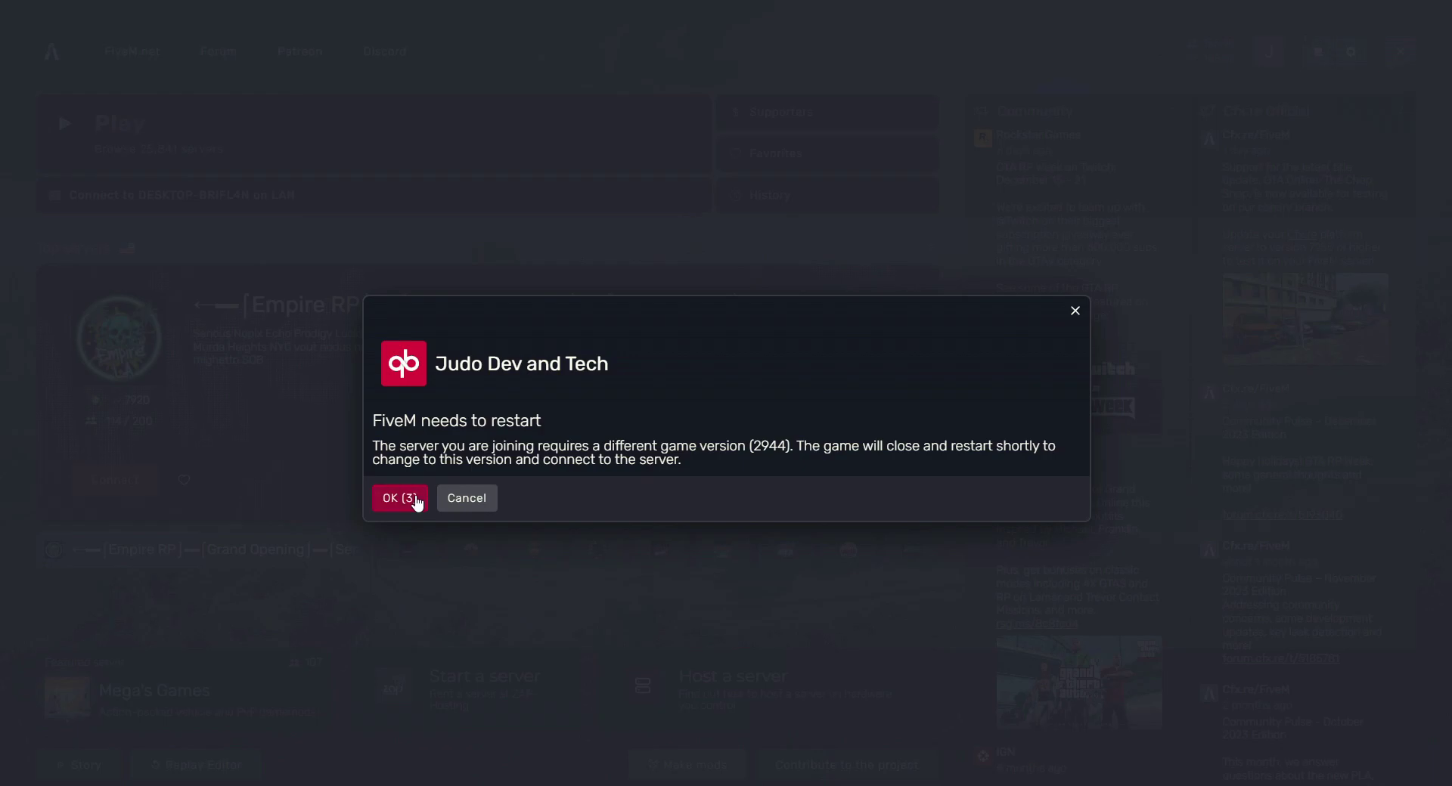
pyautogui.click(399, 498)
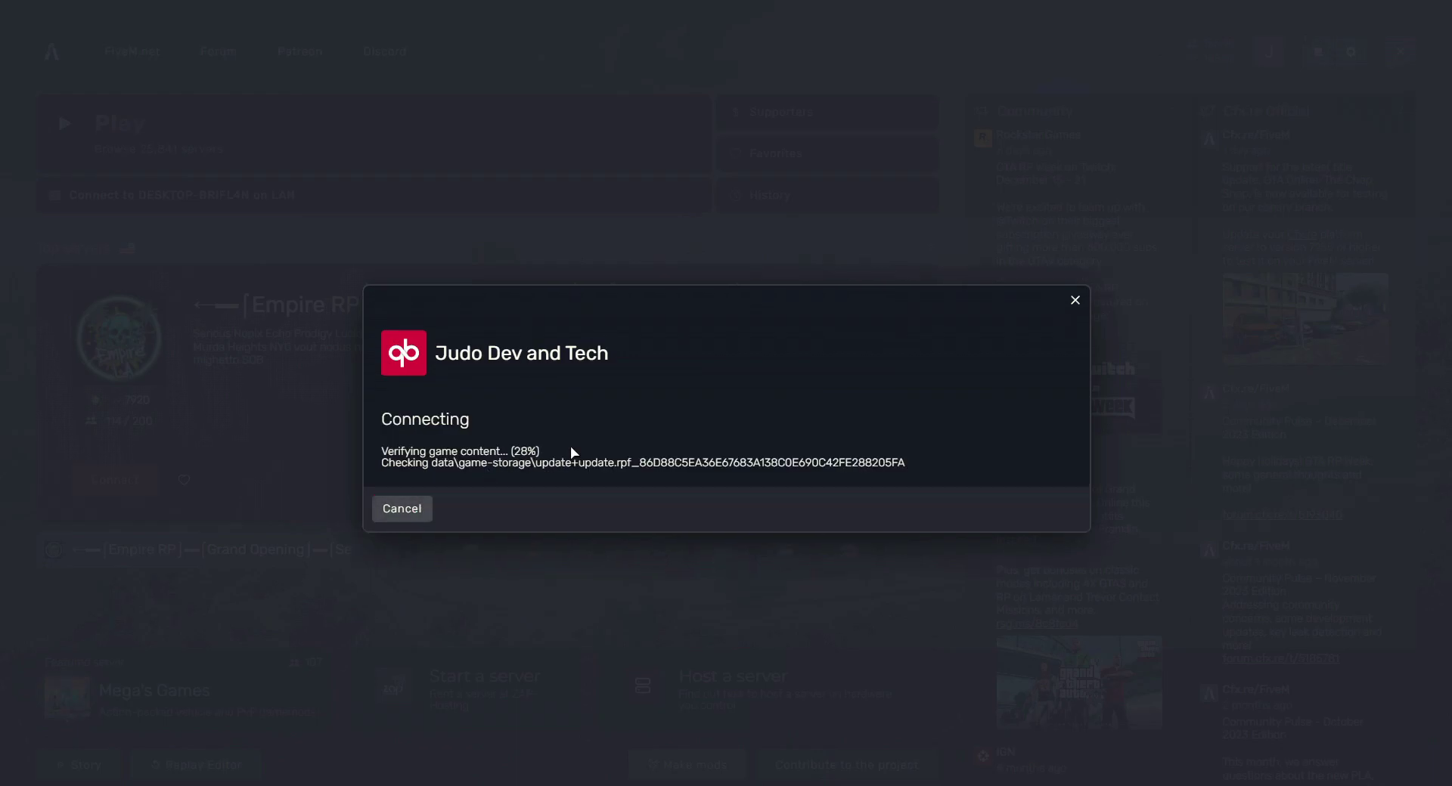
pyautogui.press('Return')
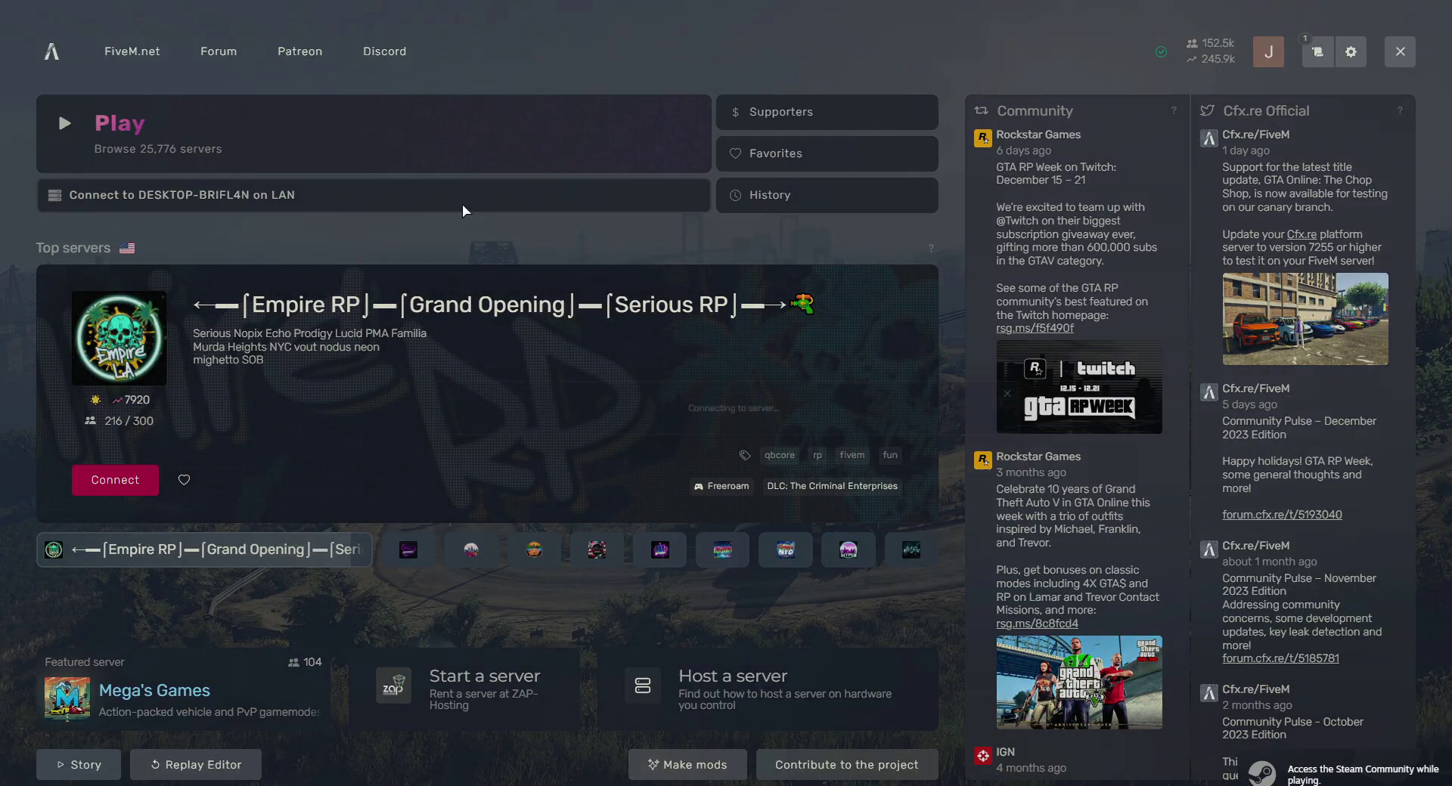
pyautogui.click(461, 203)
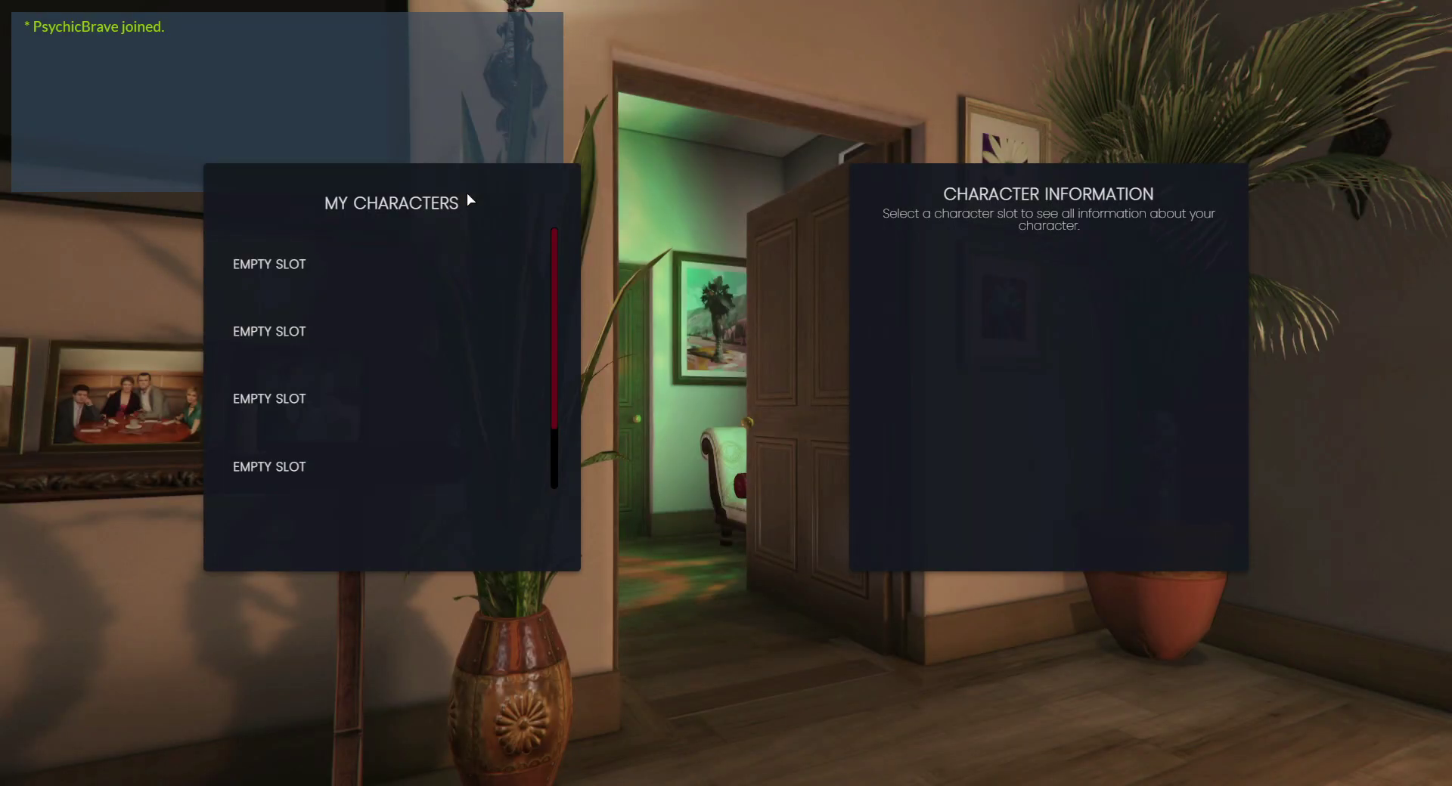
# Create a character at Tinsel Towers, save outfit '1', and leave the apartment.
pyautogui.click(522, 469)
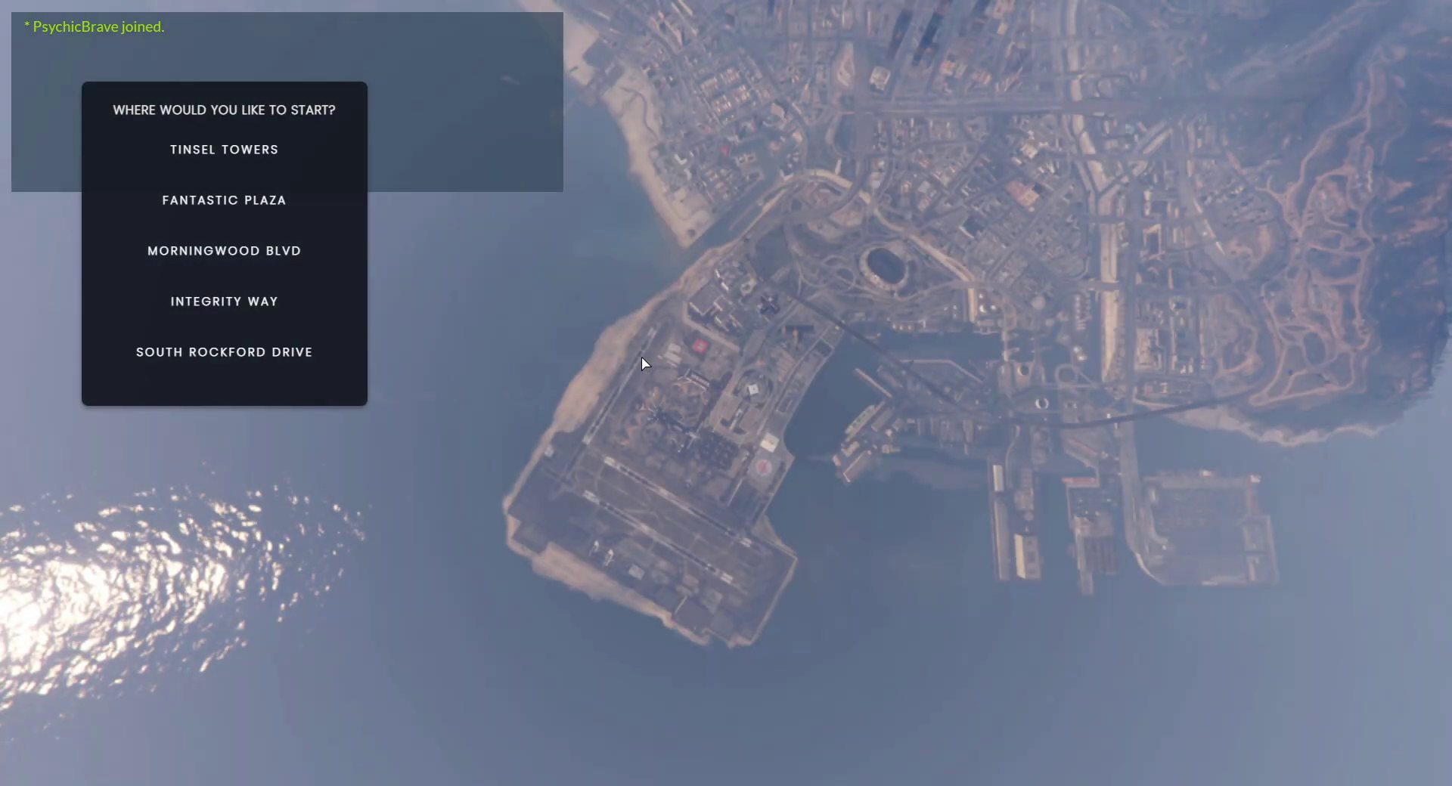
pyautogui.click(243, 148)
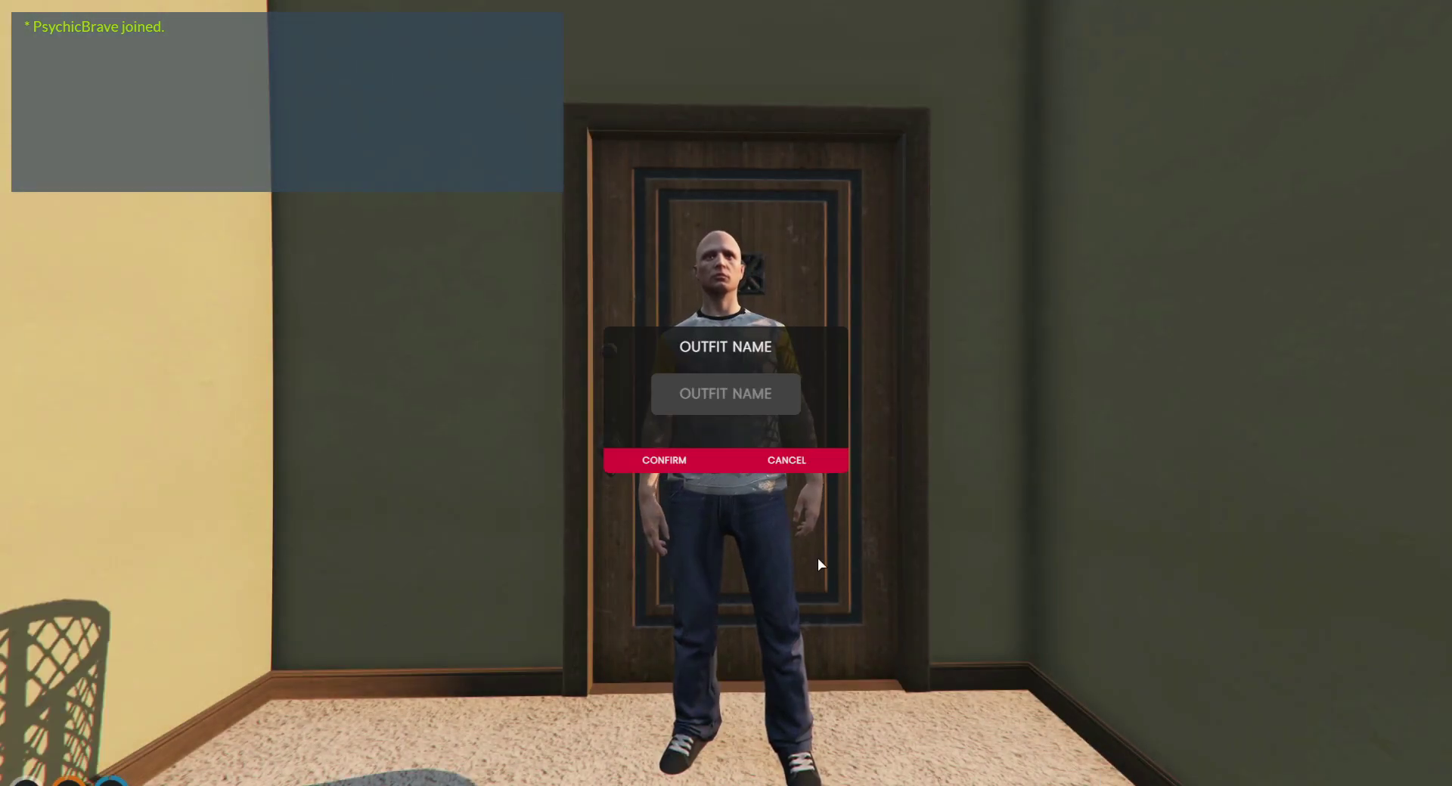
pyautogui.write('1')
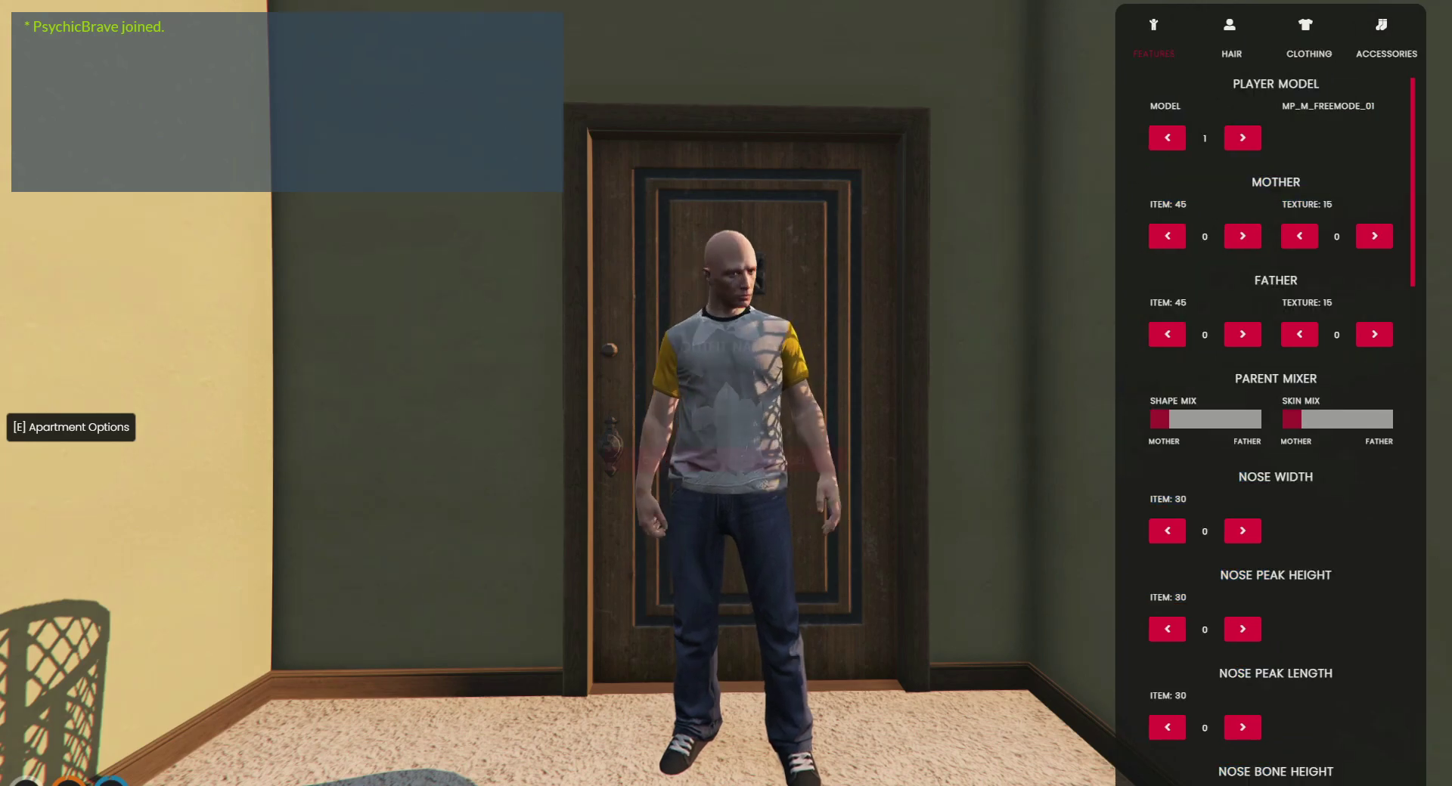
pyautogui.click(678, 469)
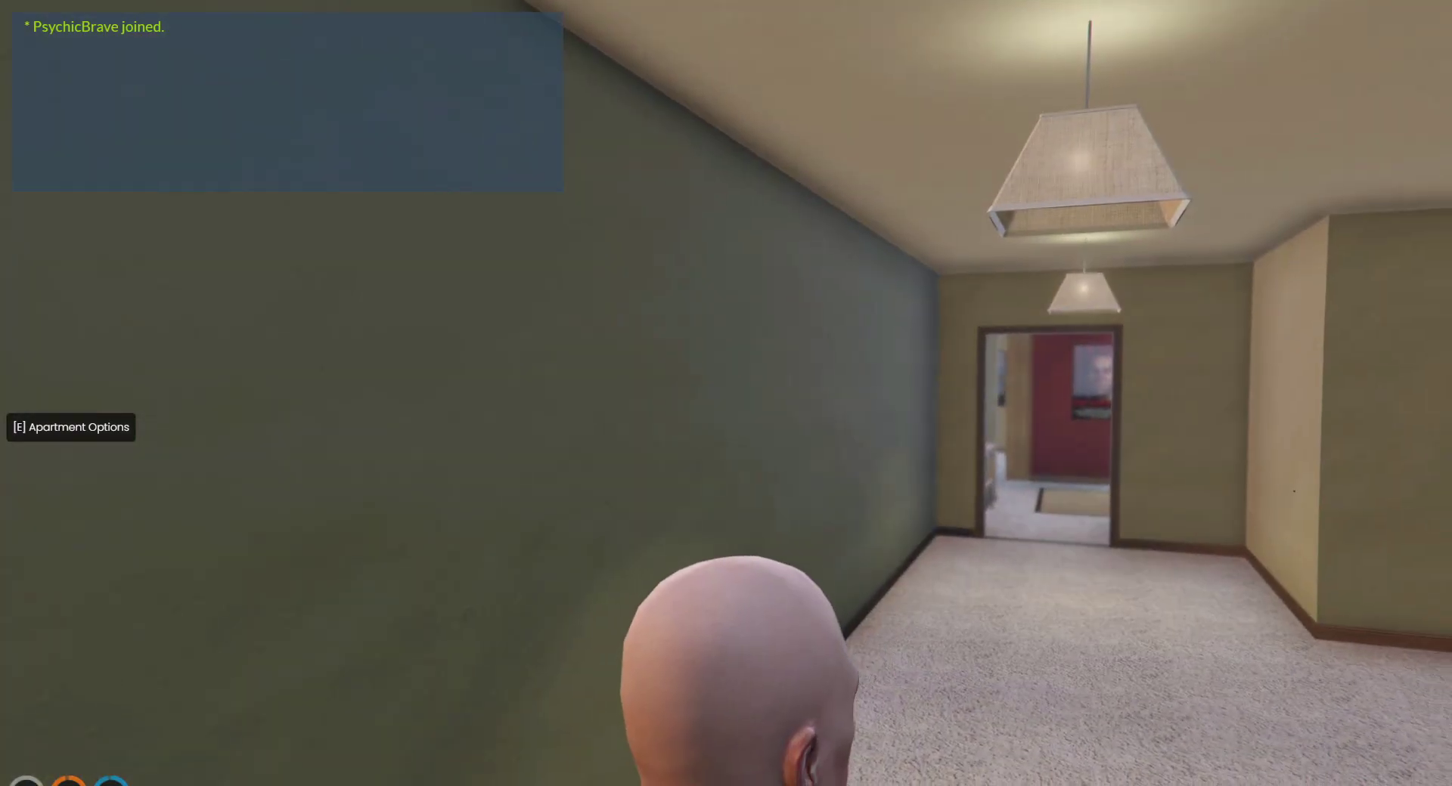
pyautogui.press('e')
pyautogui.click(987, 223)
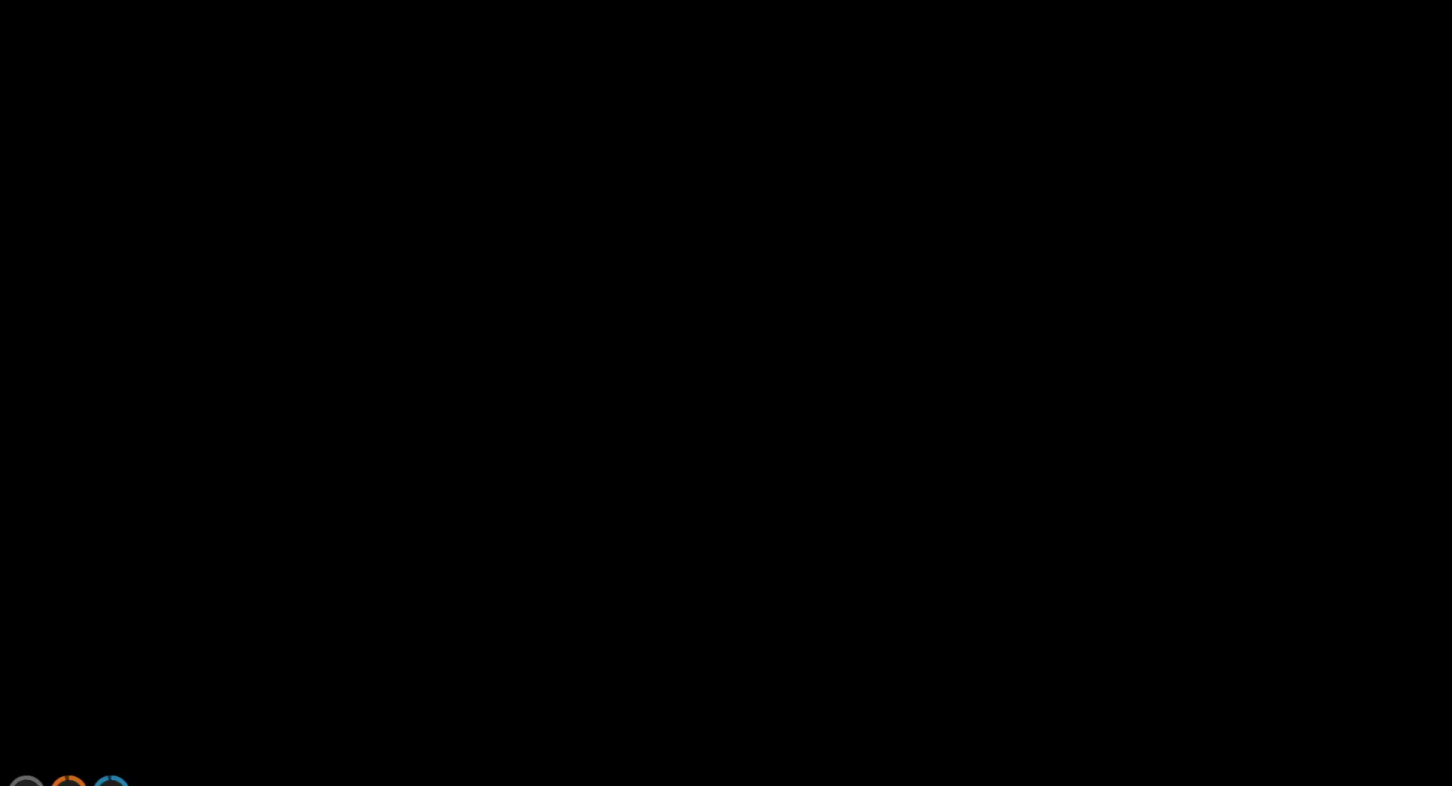